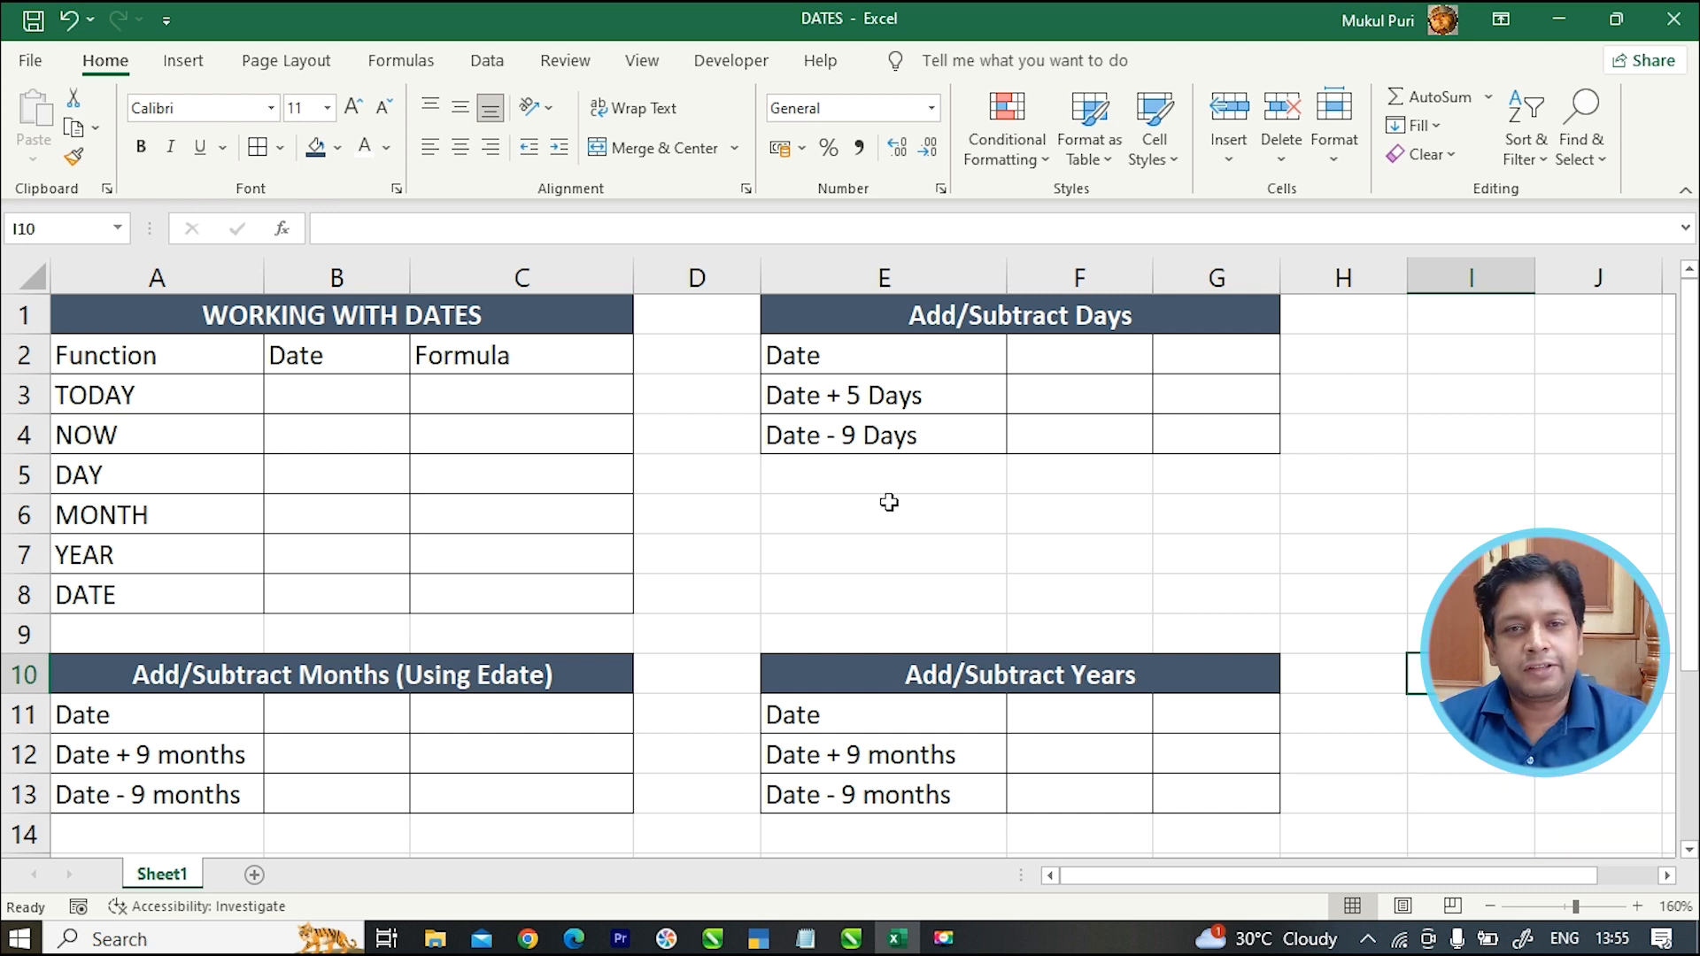
Change the header in cell C2 of the WORKING WITH DATES table to "Function".
left_click(304, 389)
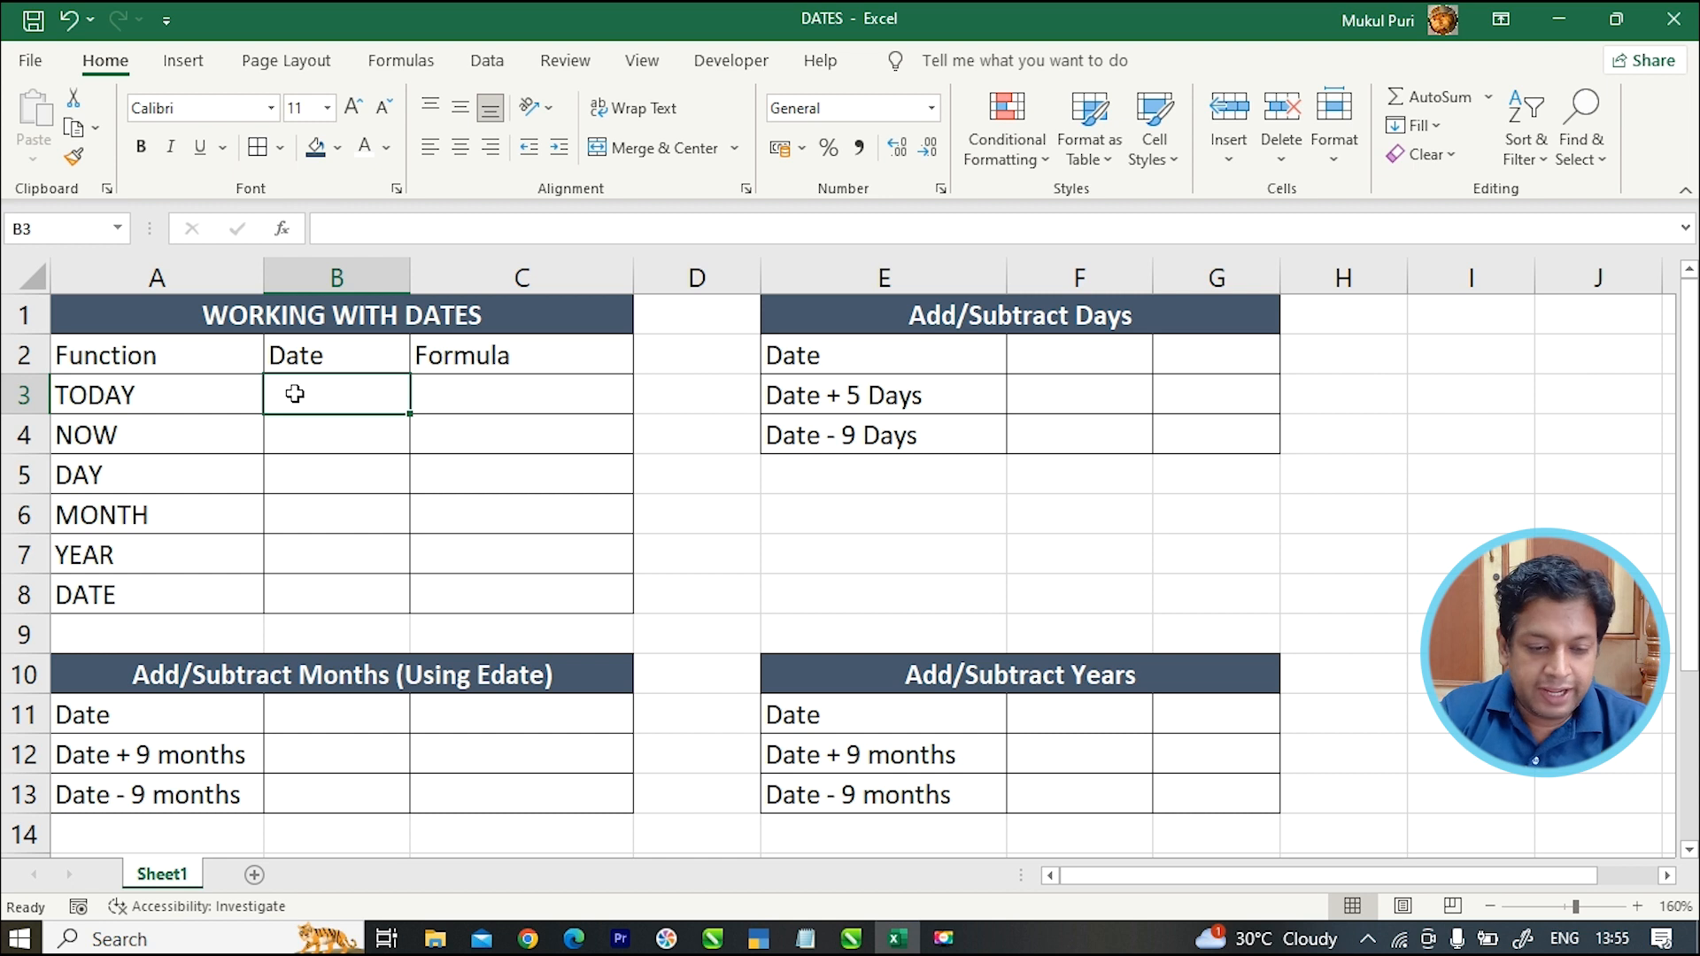
key("Right")
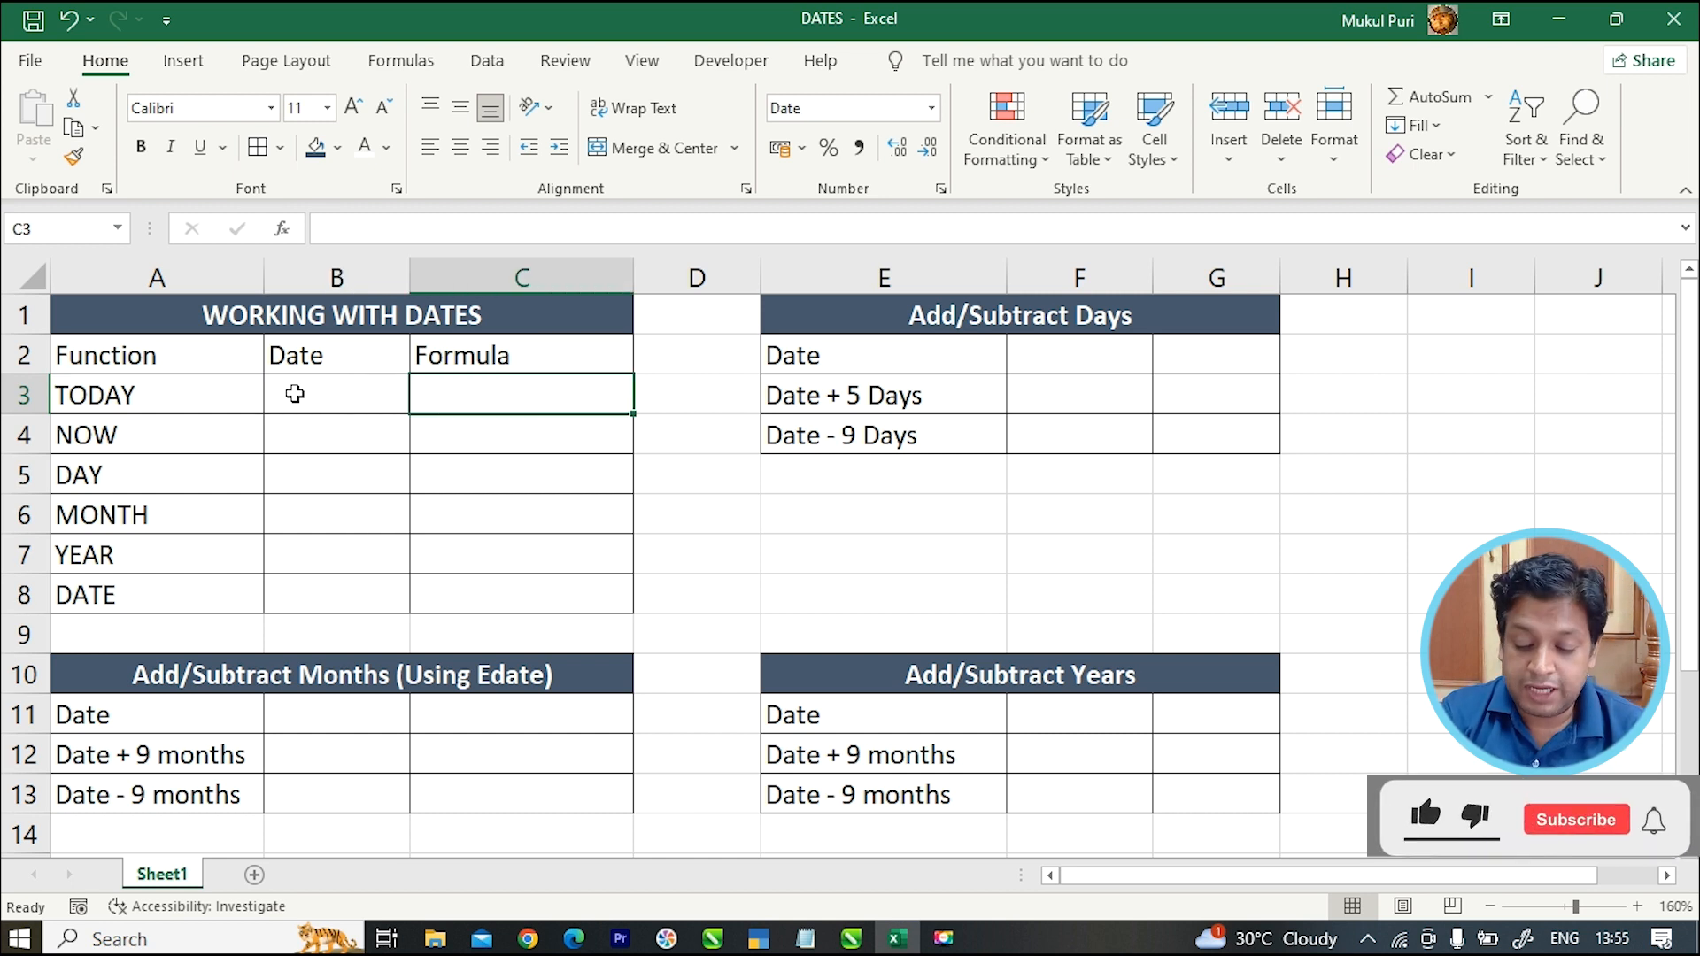
key("Up")
type("Func")
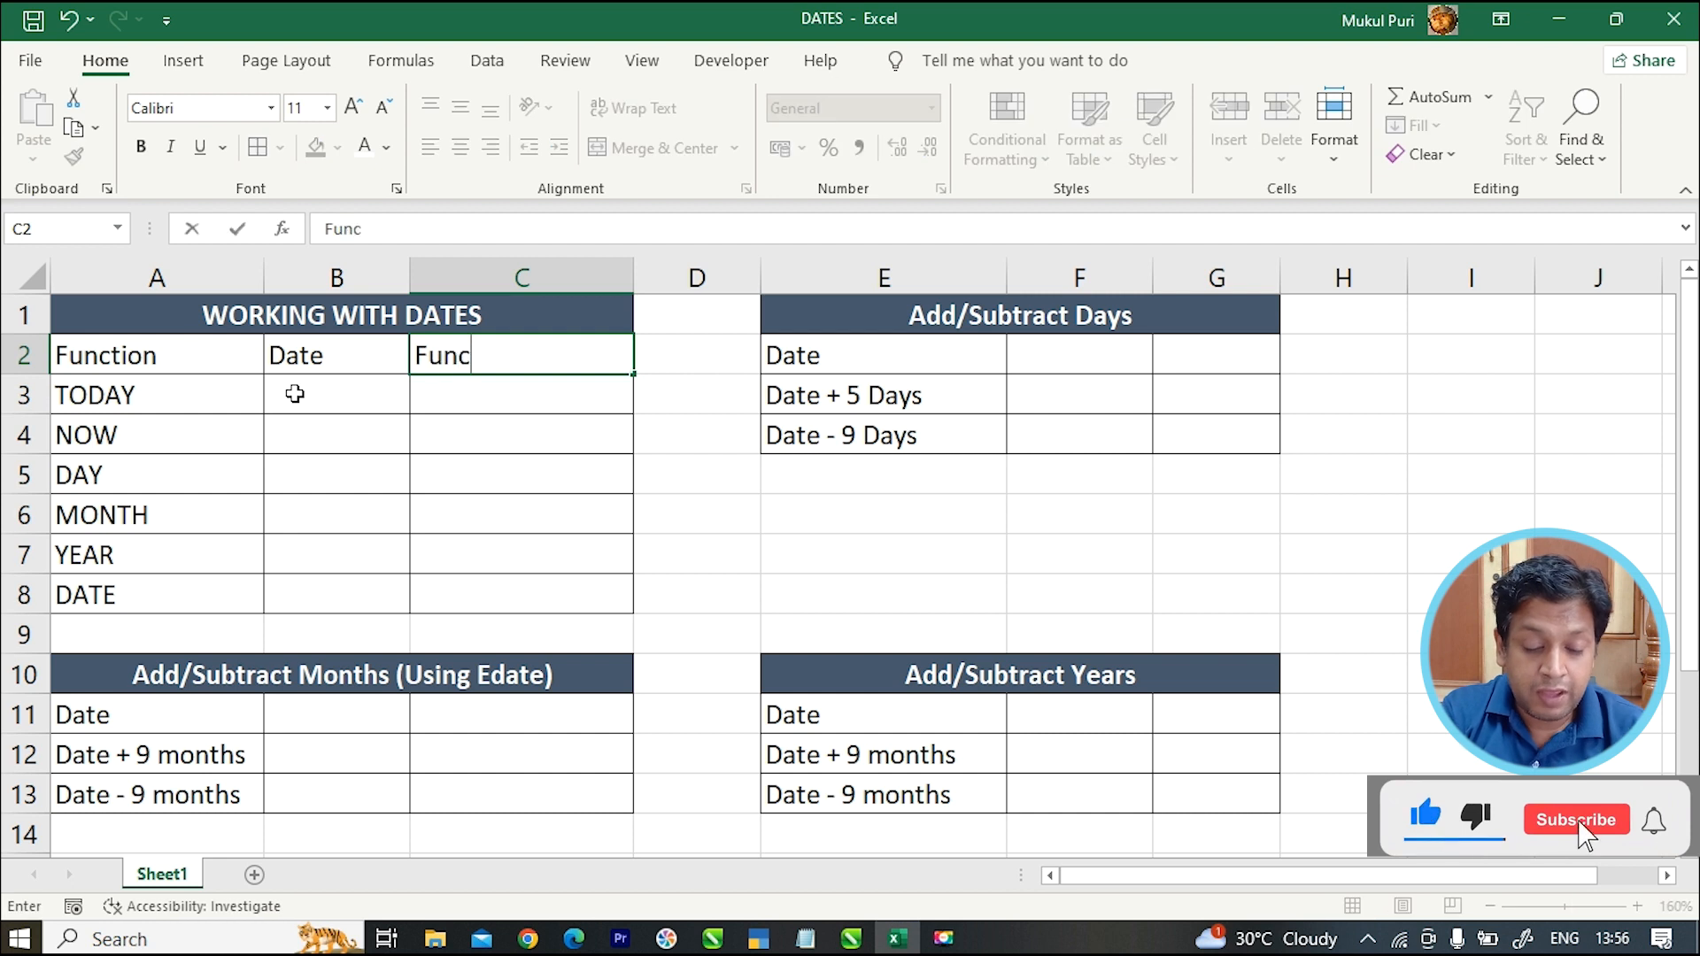
type("tion")
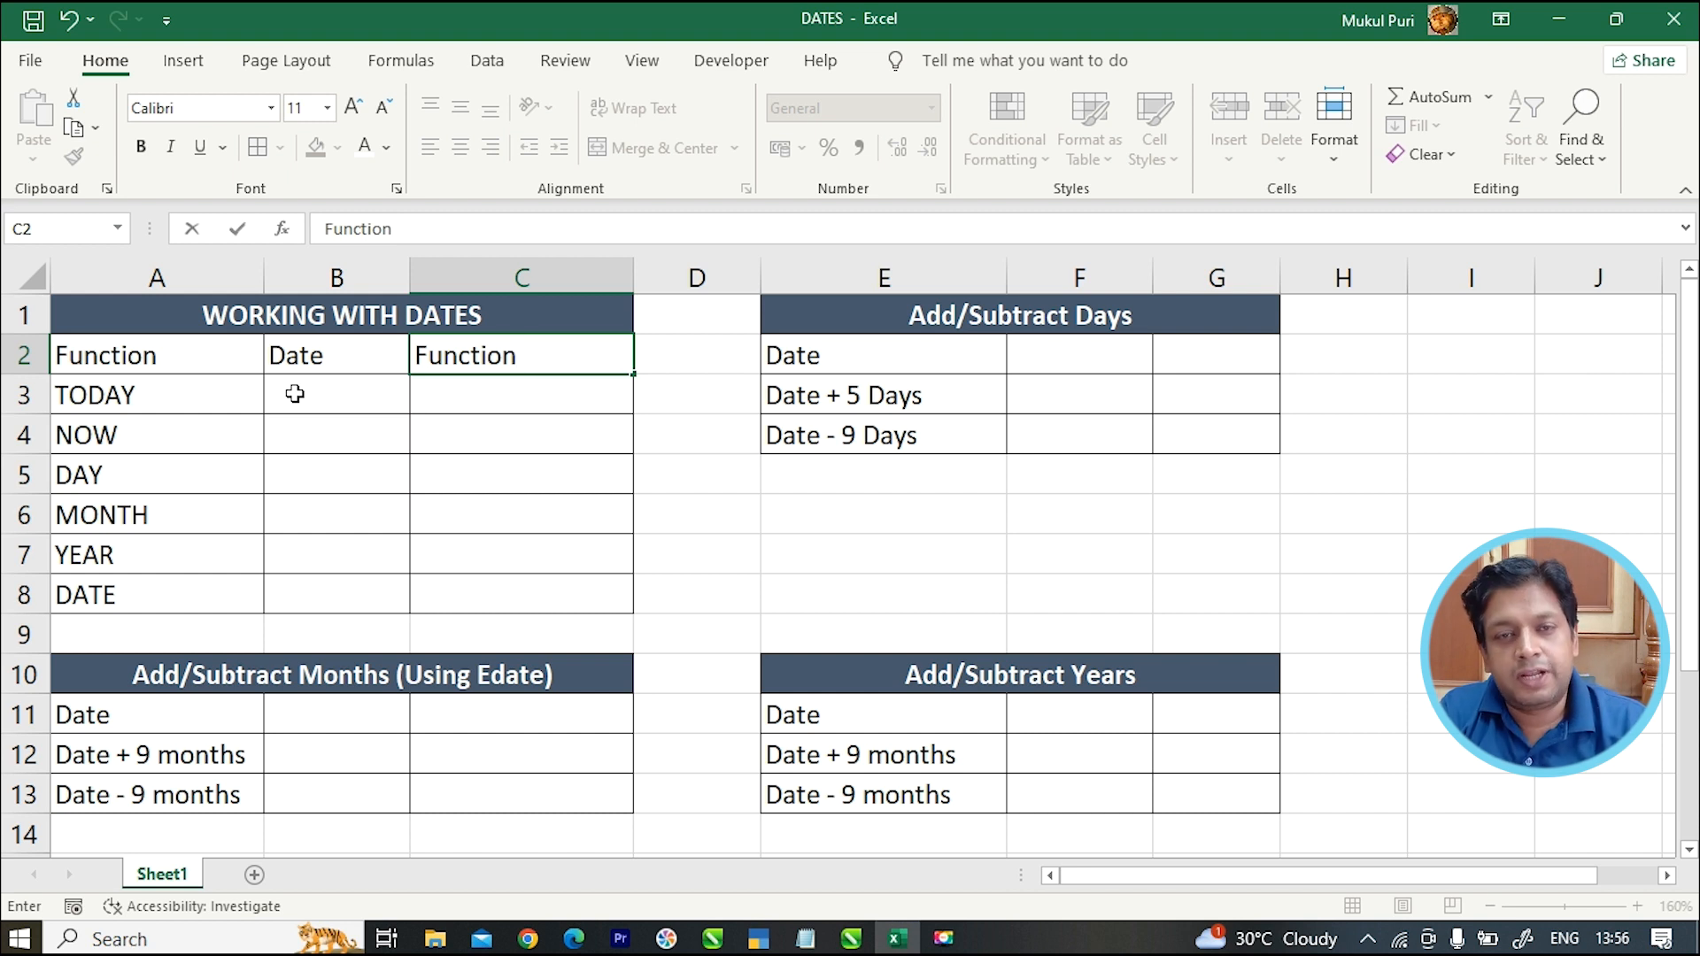
key("Return")
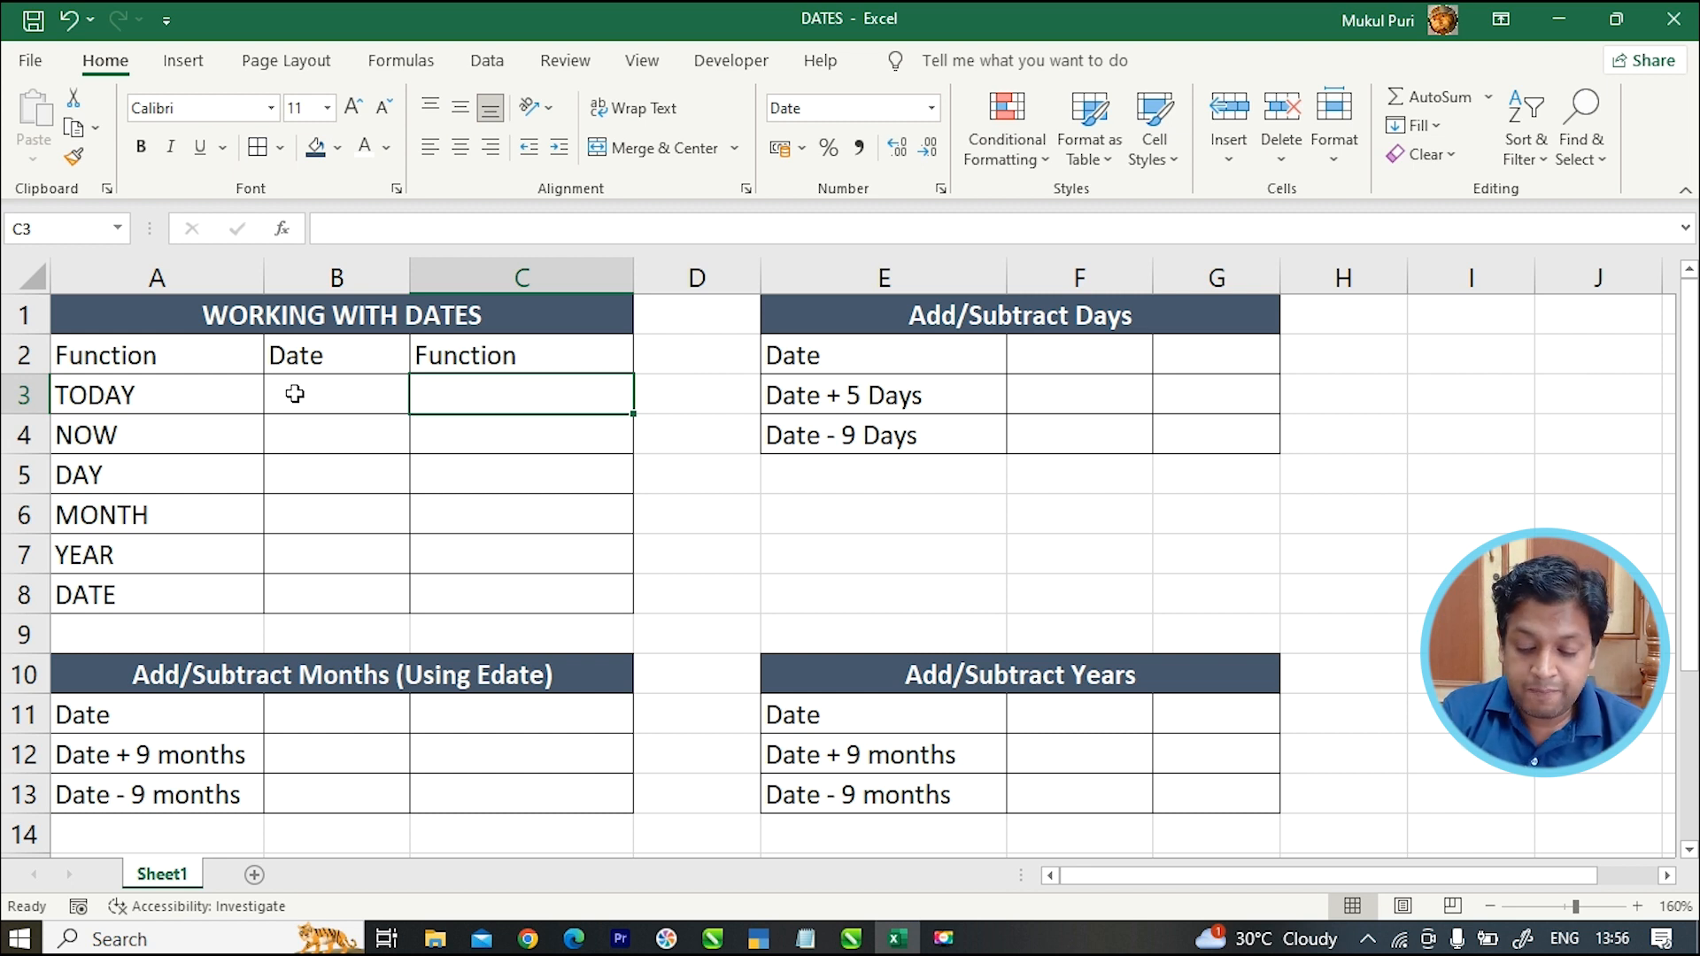
Enter the formula =TODAY() in cell B3 to return the current date in the TODAY row.
left_click(294, 394)
type("=to")
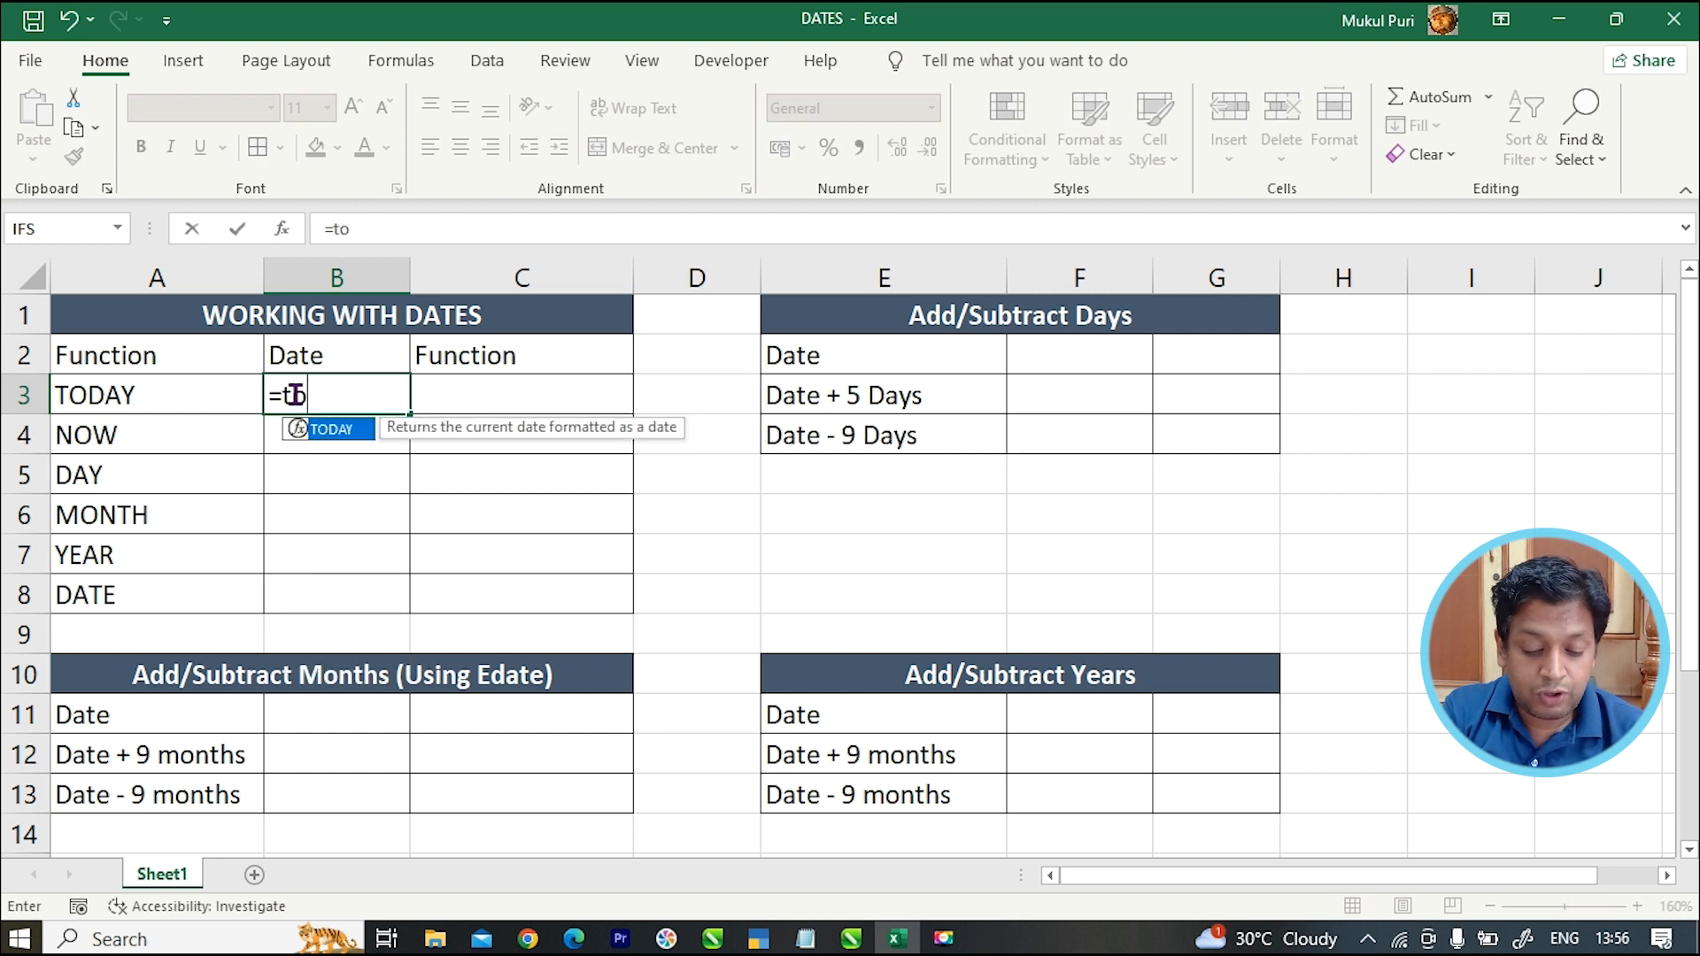
type("day()")
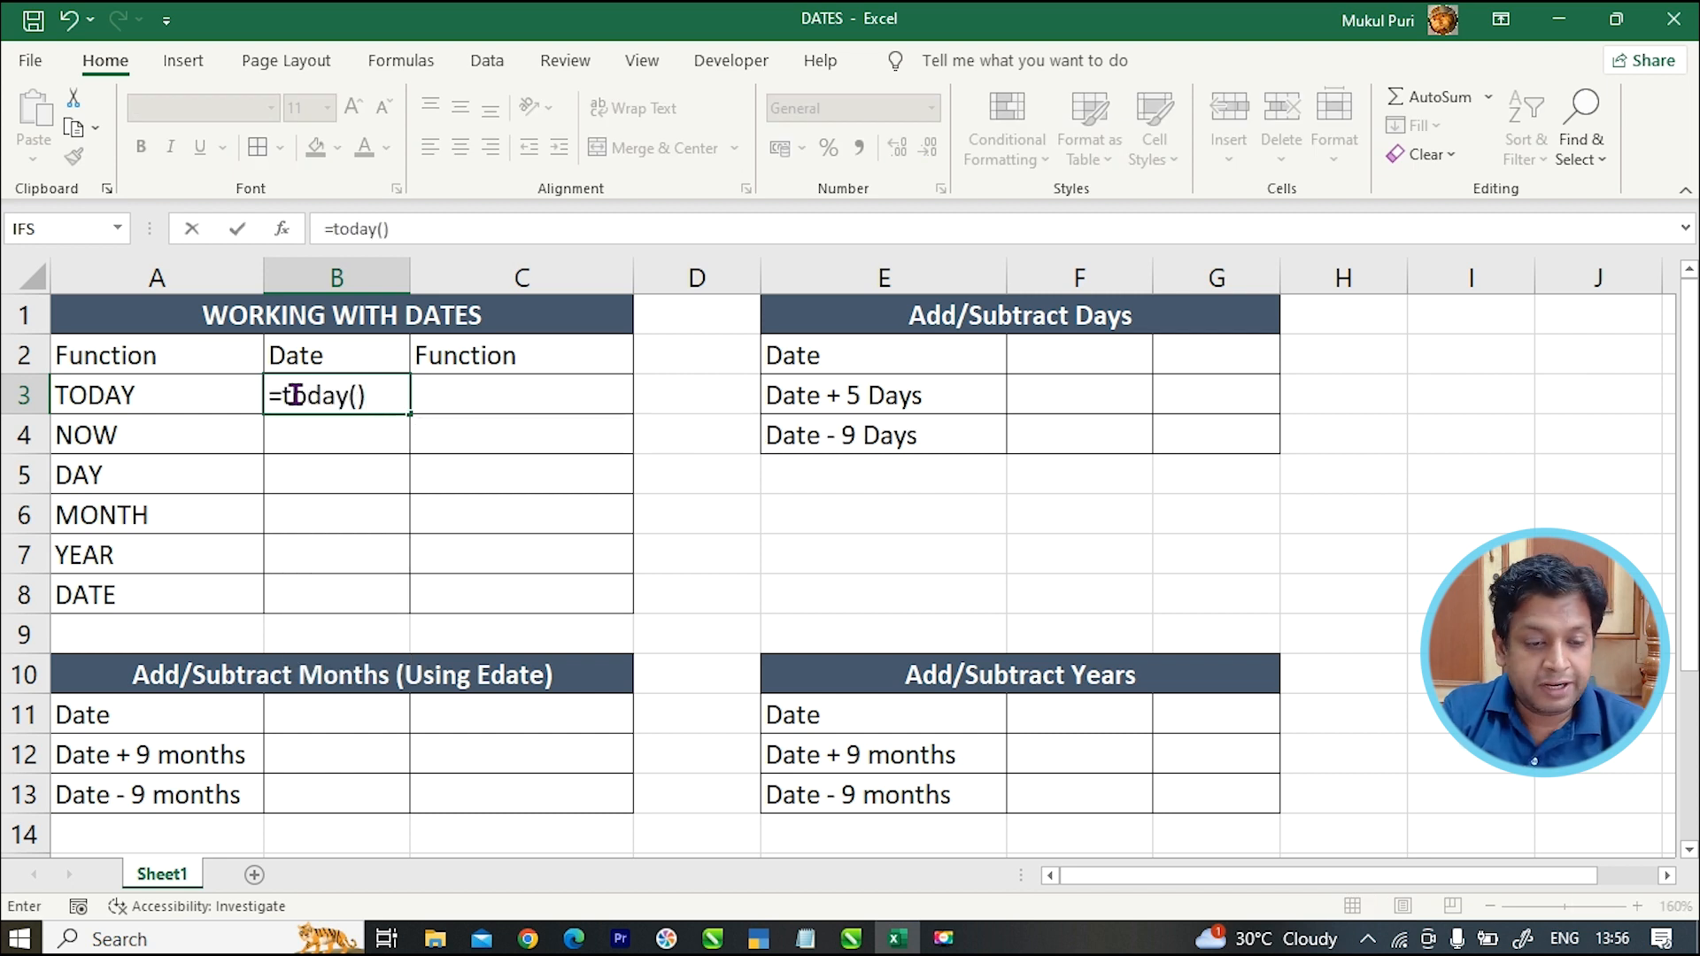
key("Return")
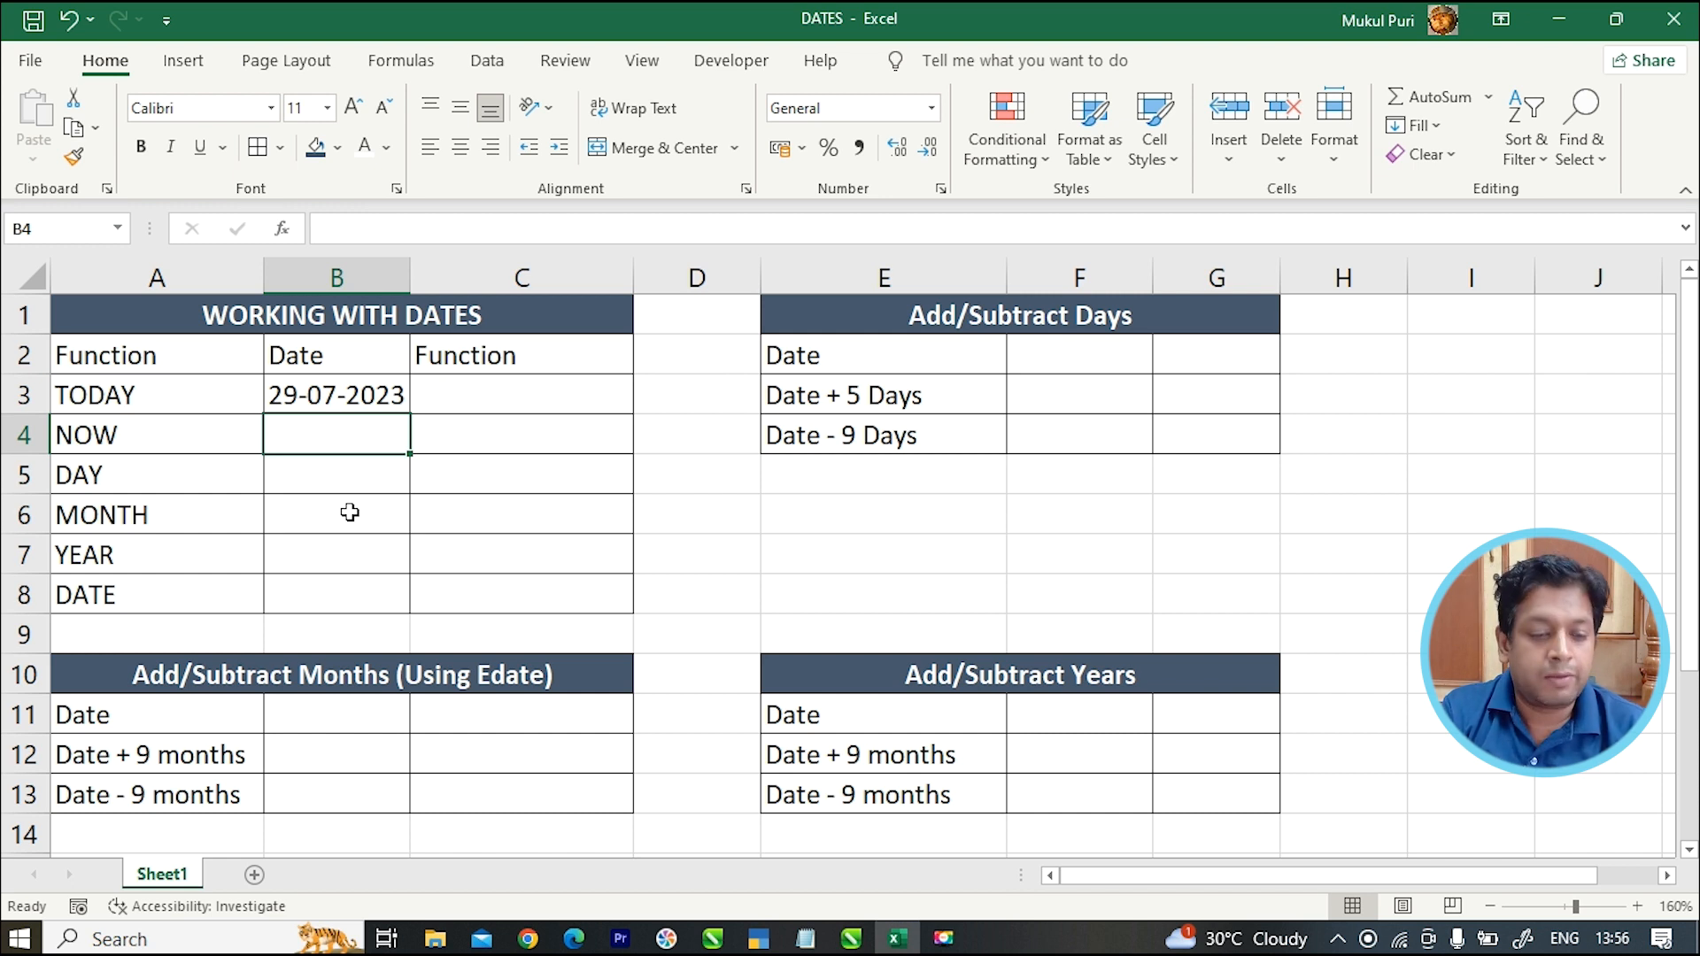
Enter the formula =NOW() in cell B4 to return the current date and time in the NOW row.
type("=n")
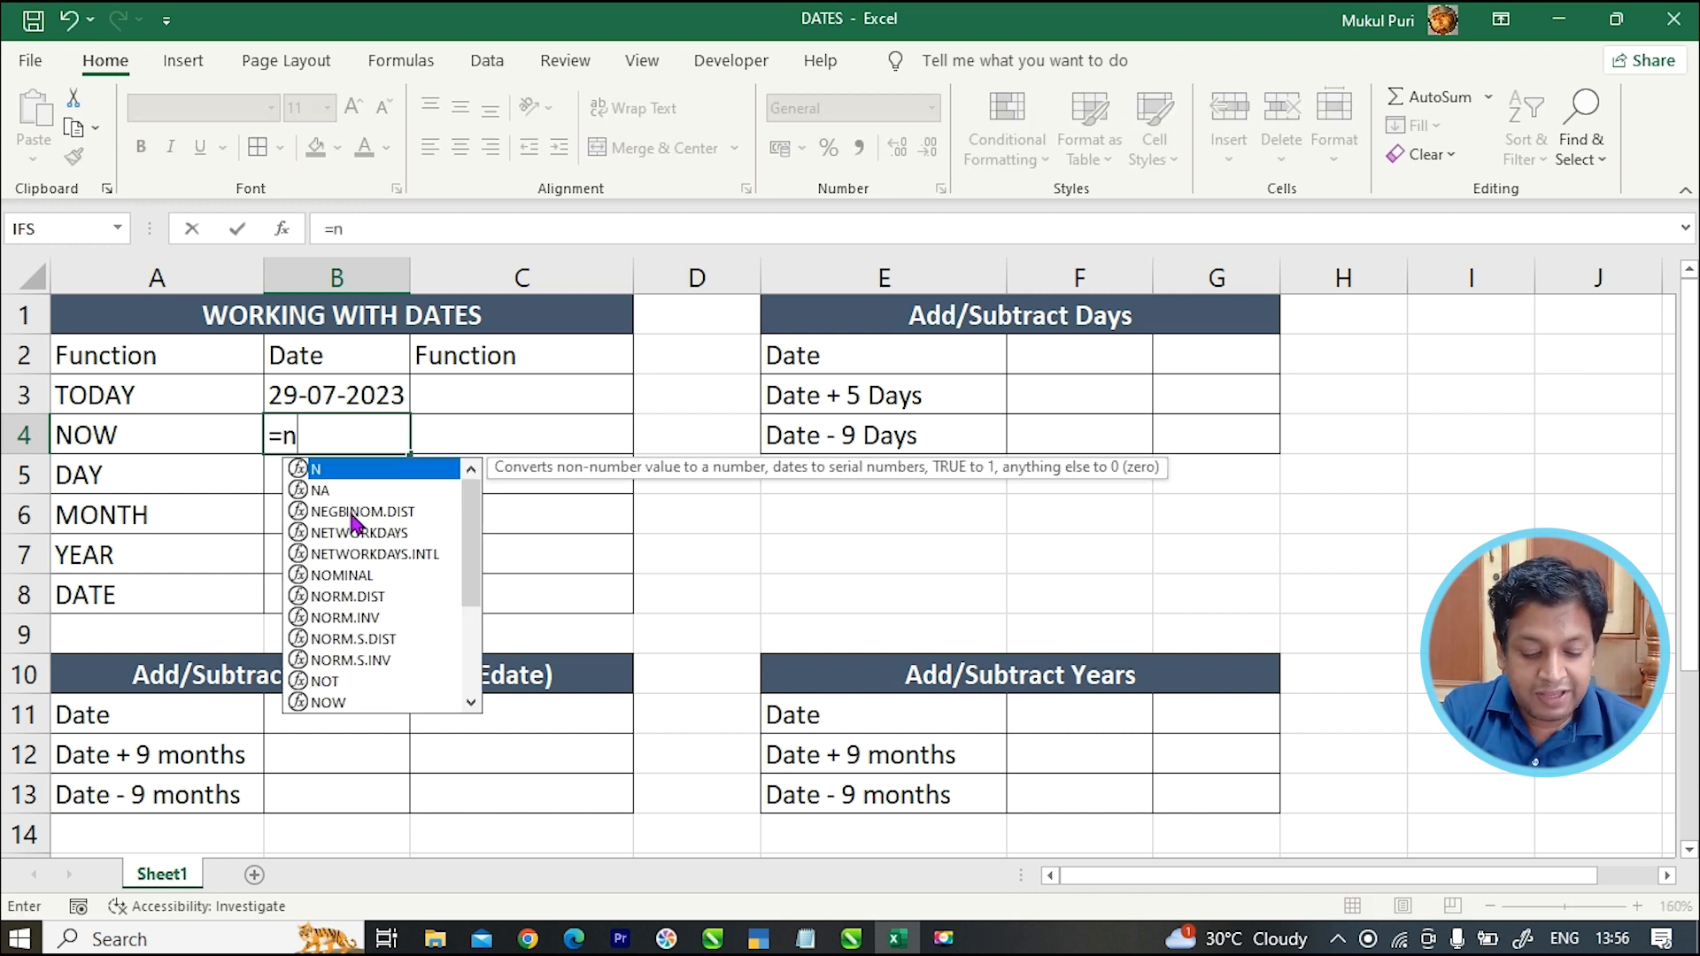
type("ow(")
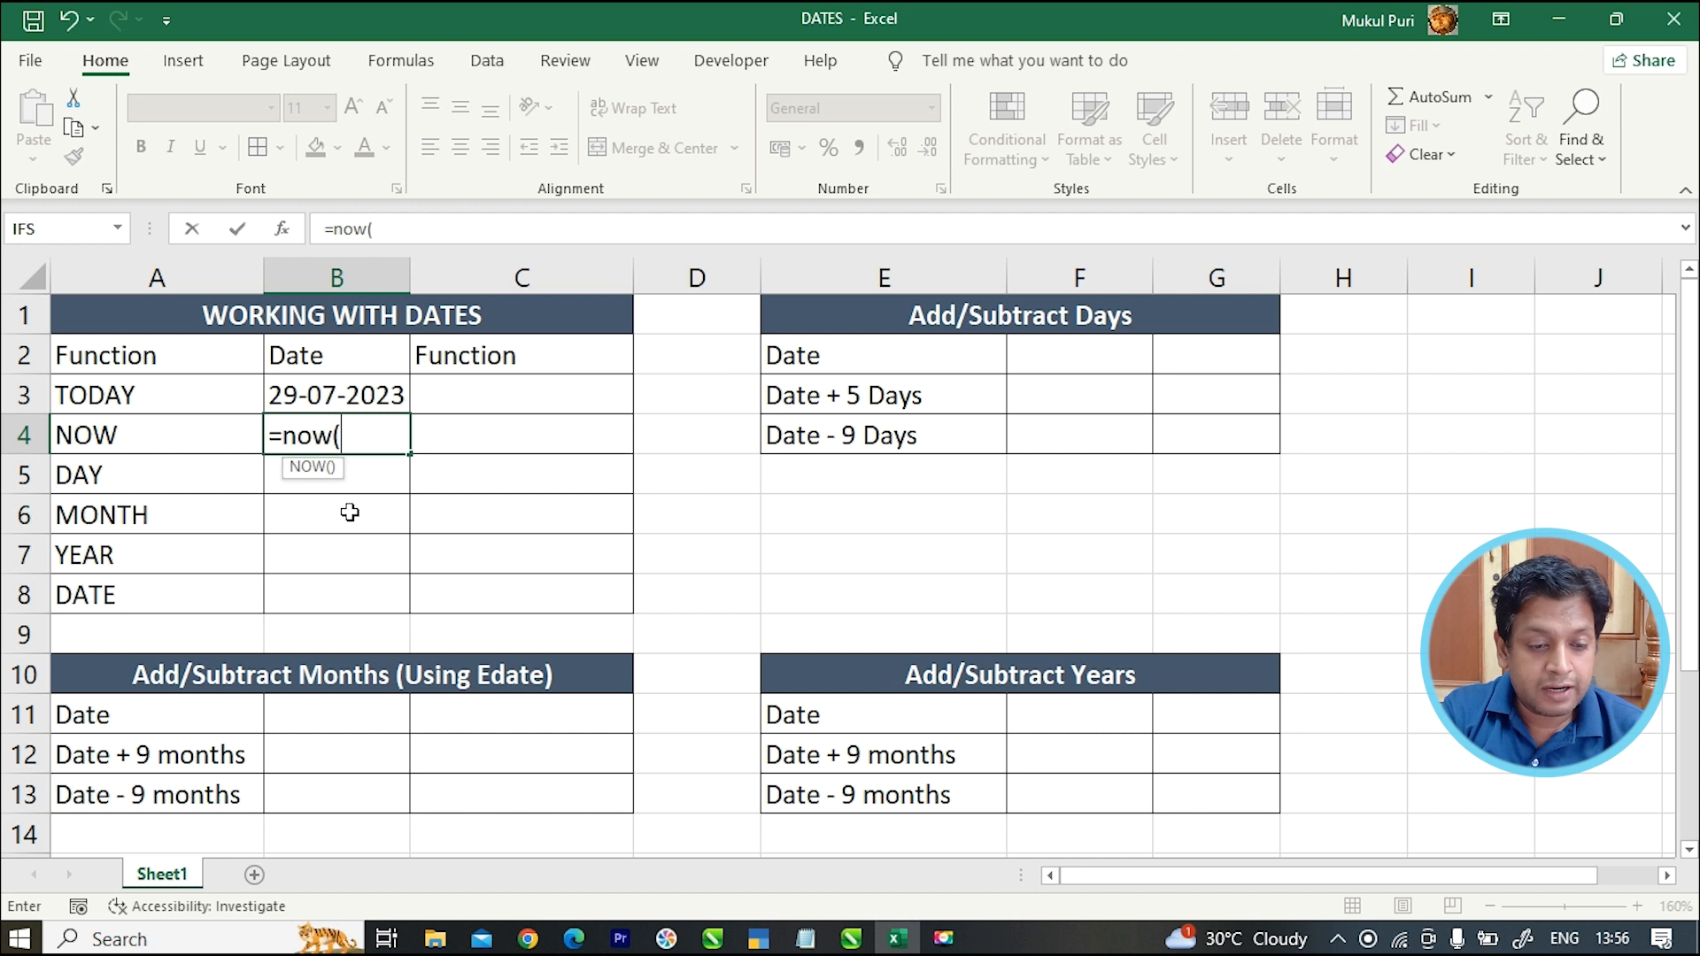
type(")")
key("Return")
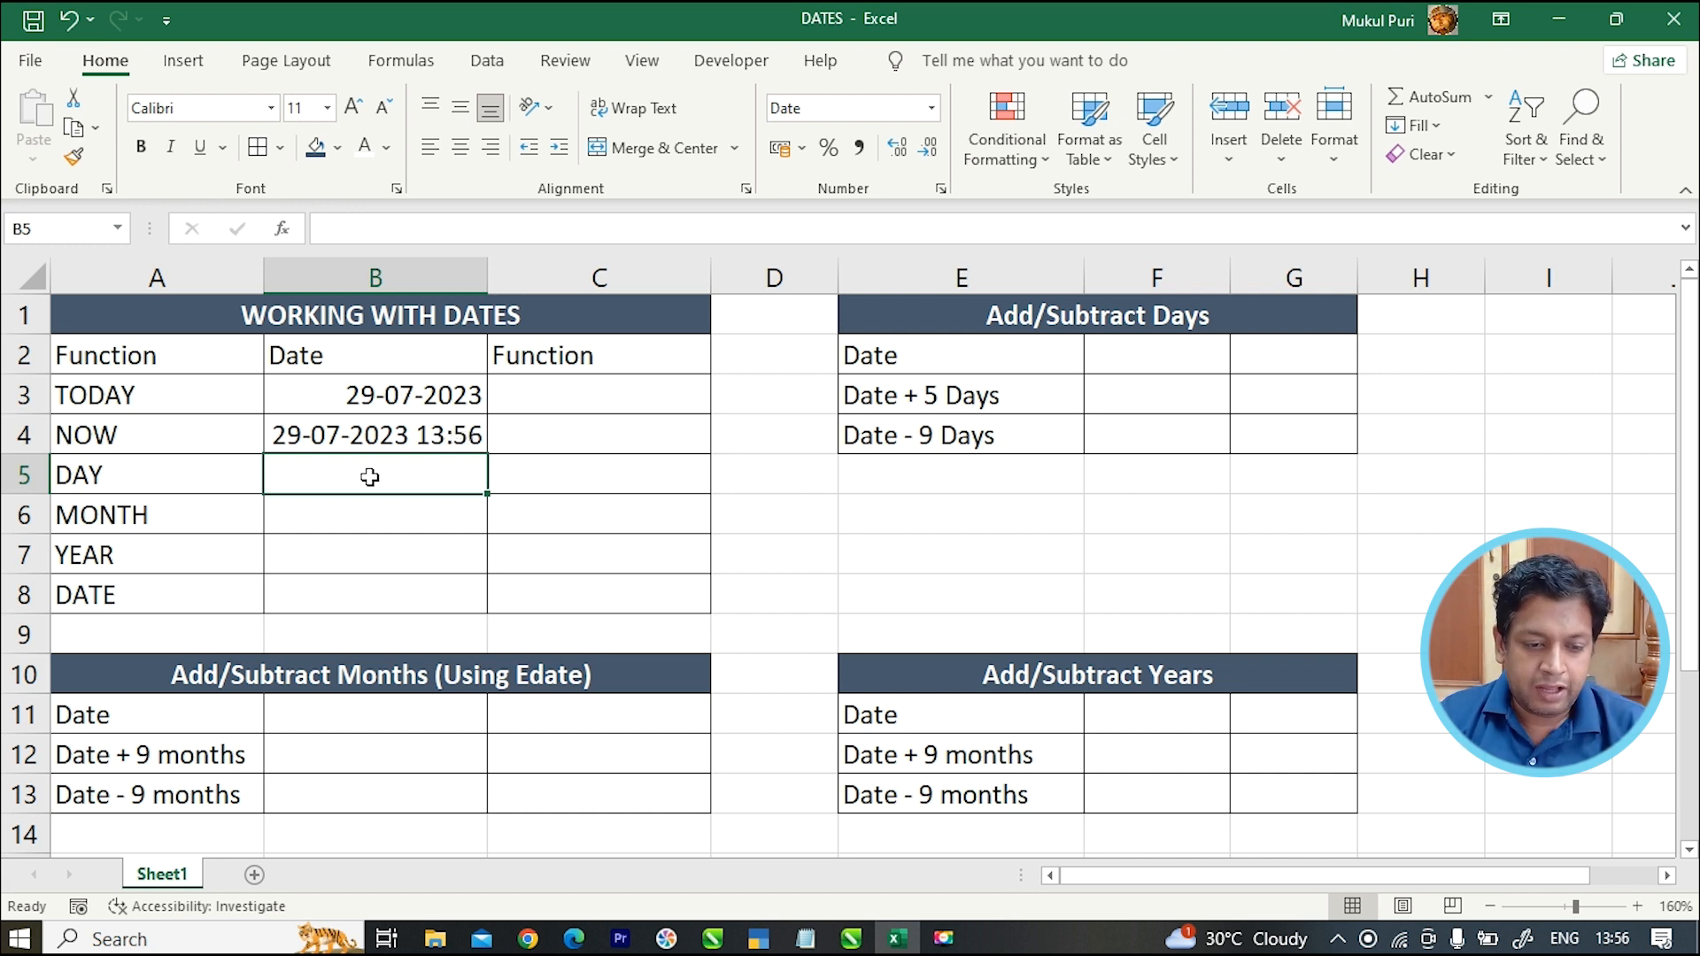
Extract the day from the date in B3 by entering =DAY(B3) in cell C5, and review that cell's formula.
type("=")
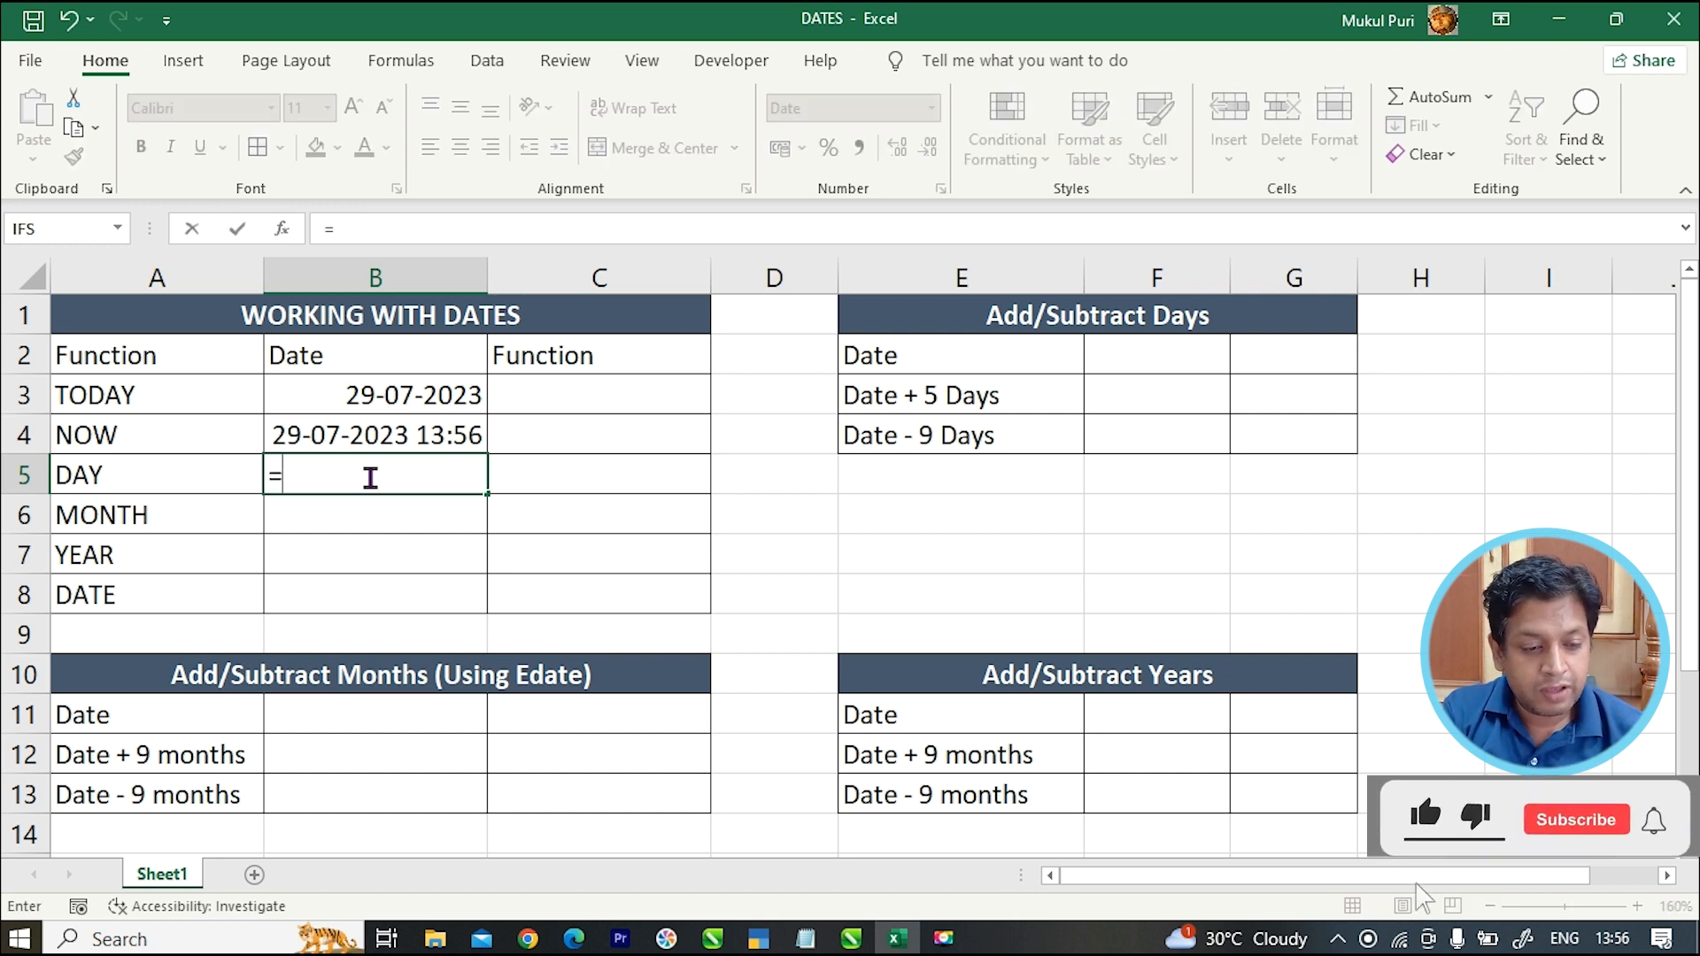
key("BackSpace")
key("Right")
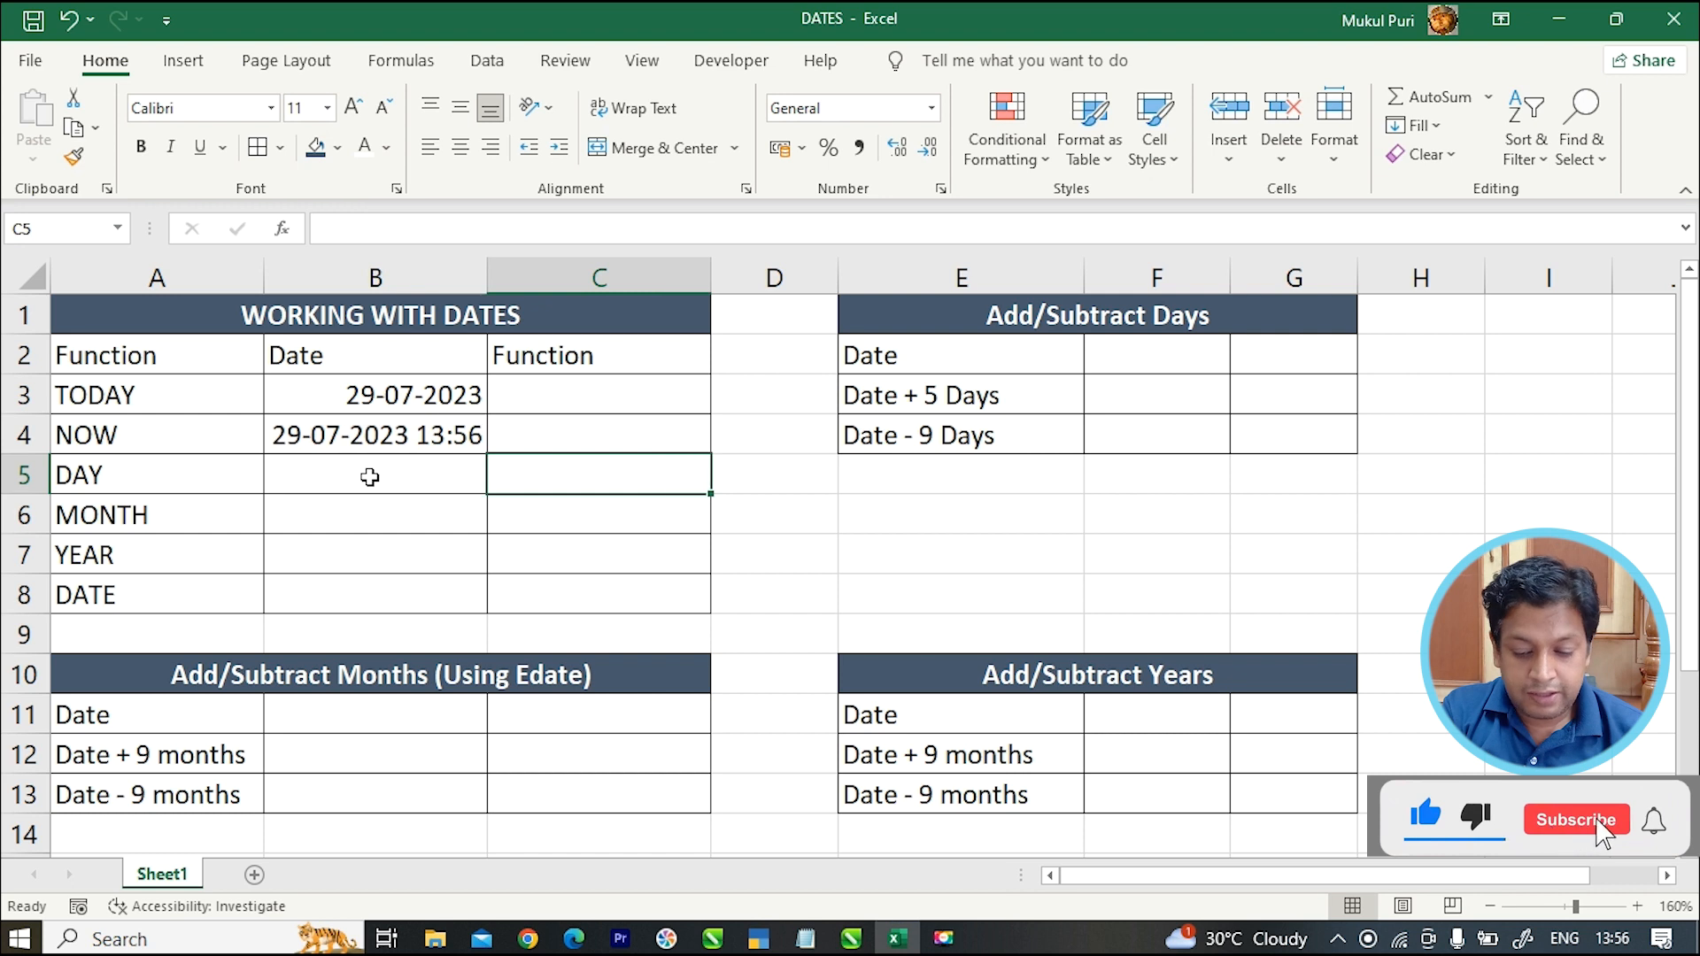
type("=day")
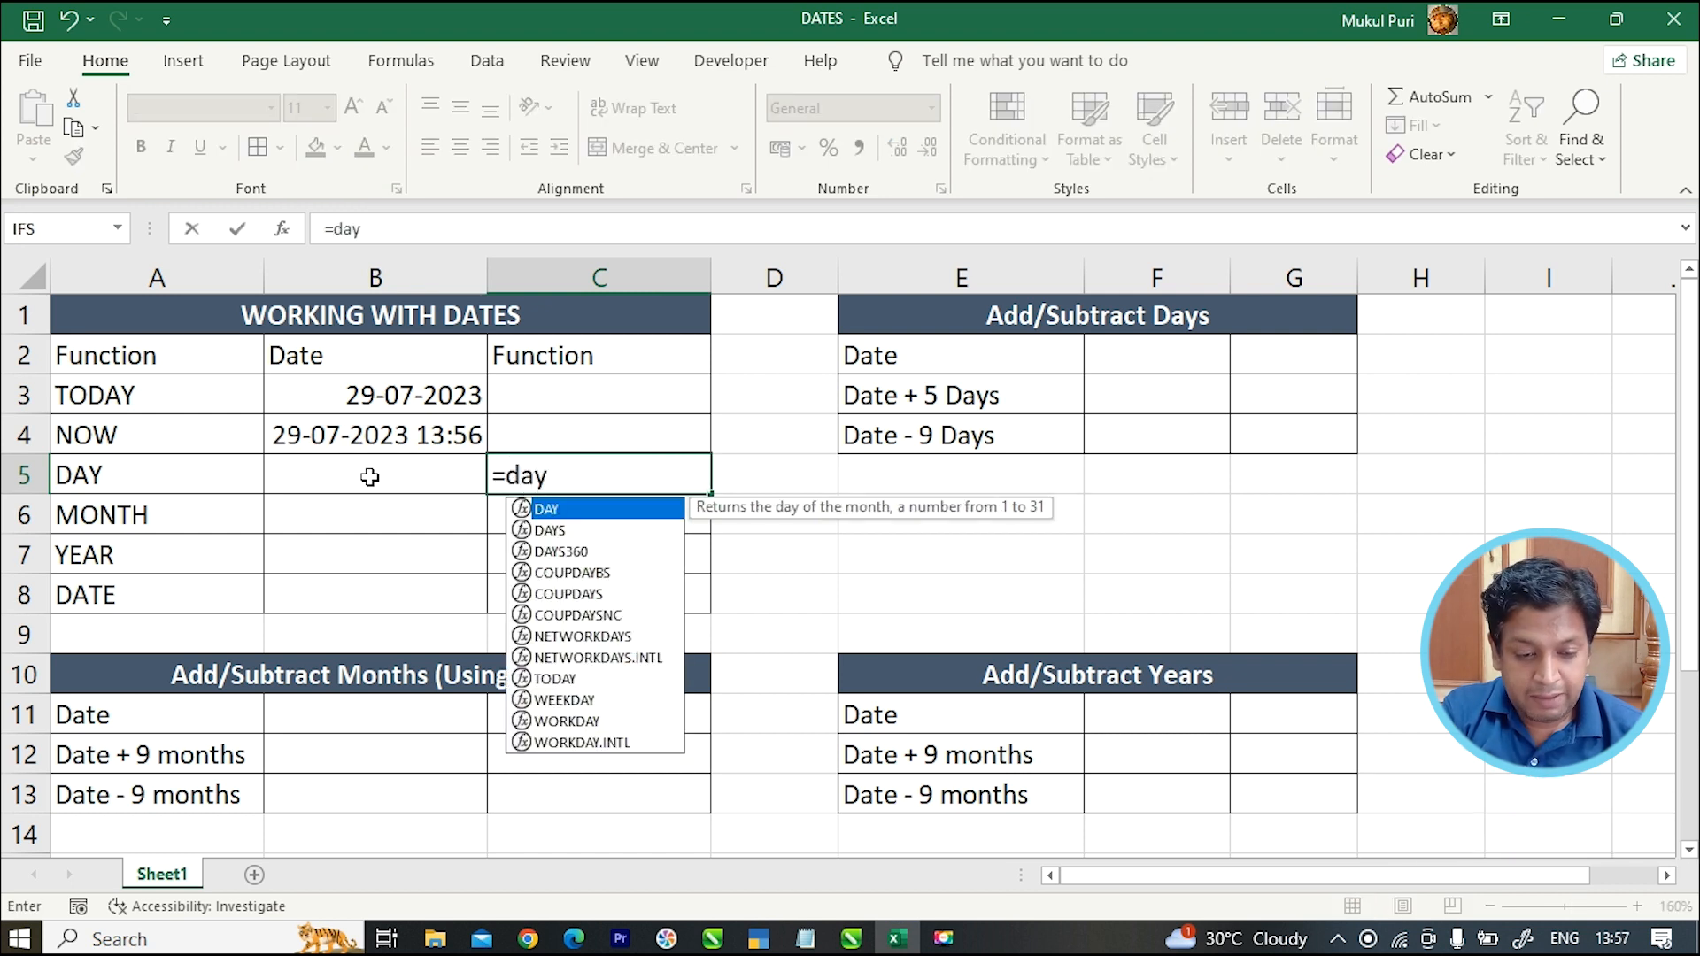
type("(")
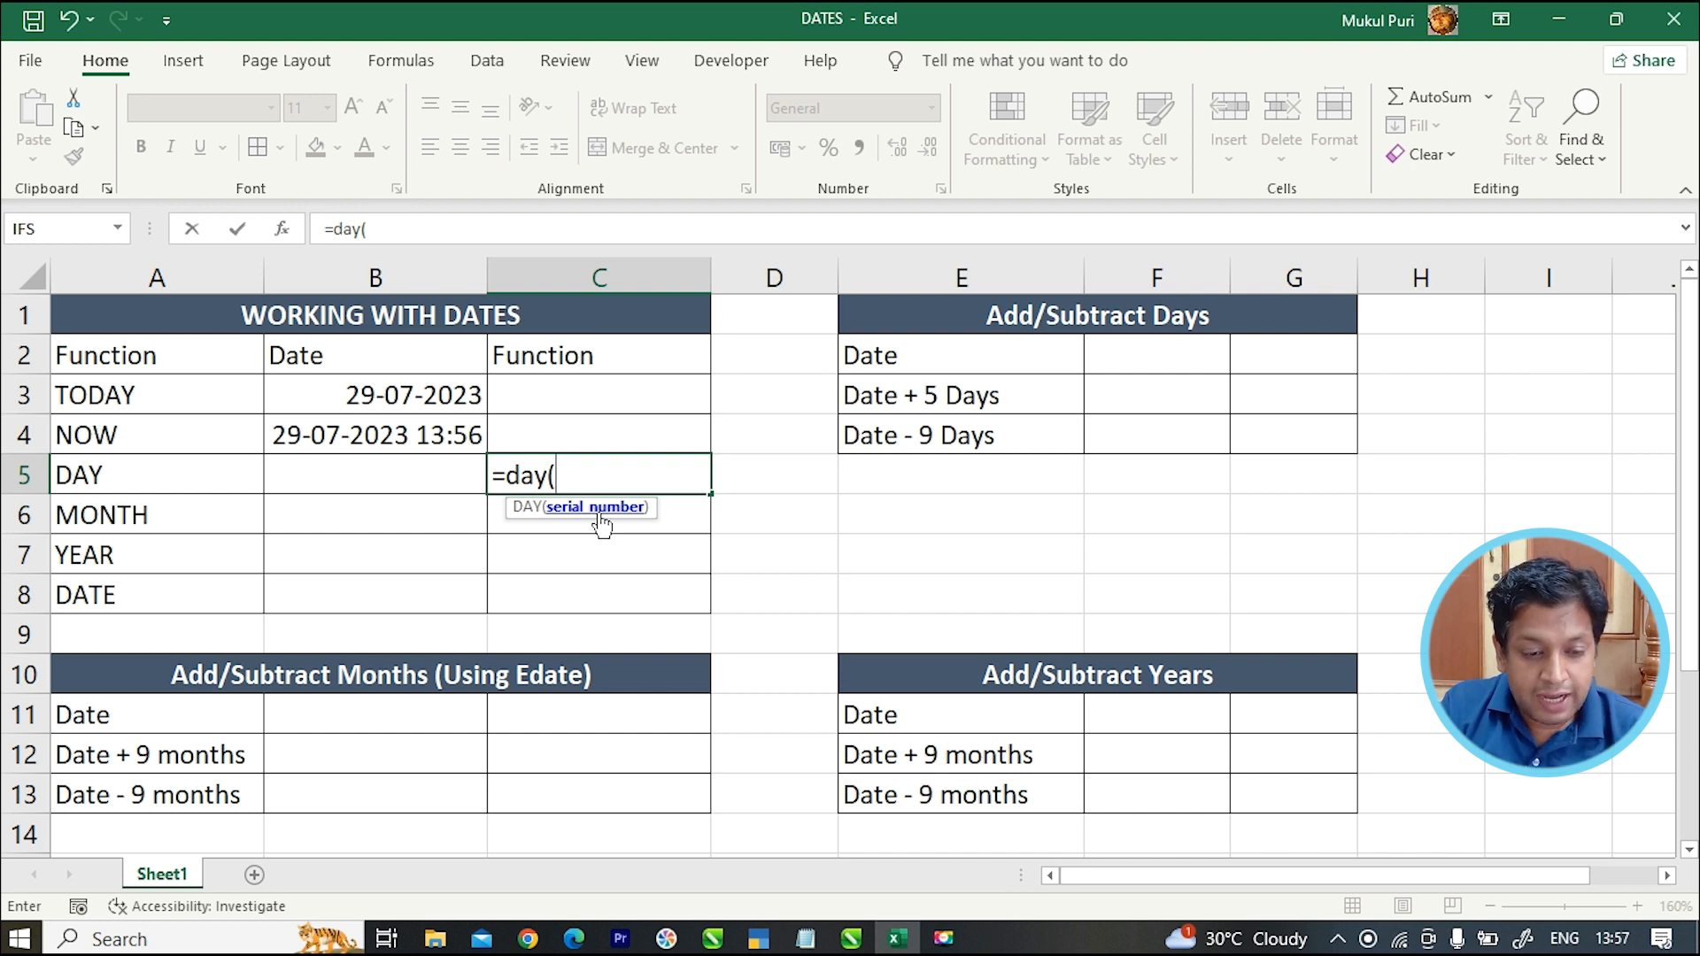
left_click(417, 392)
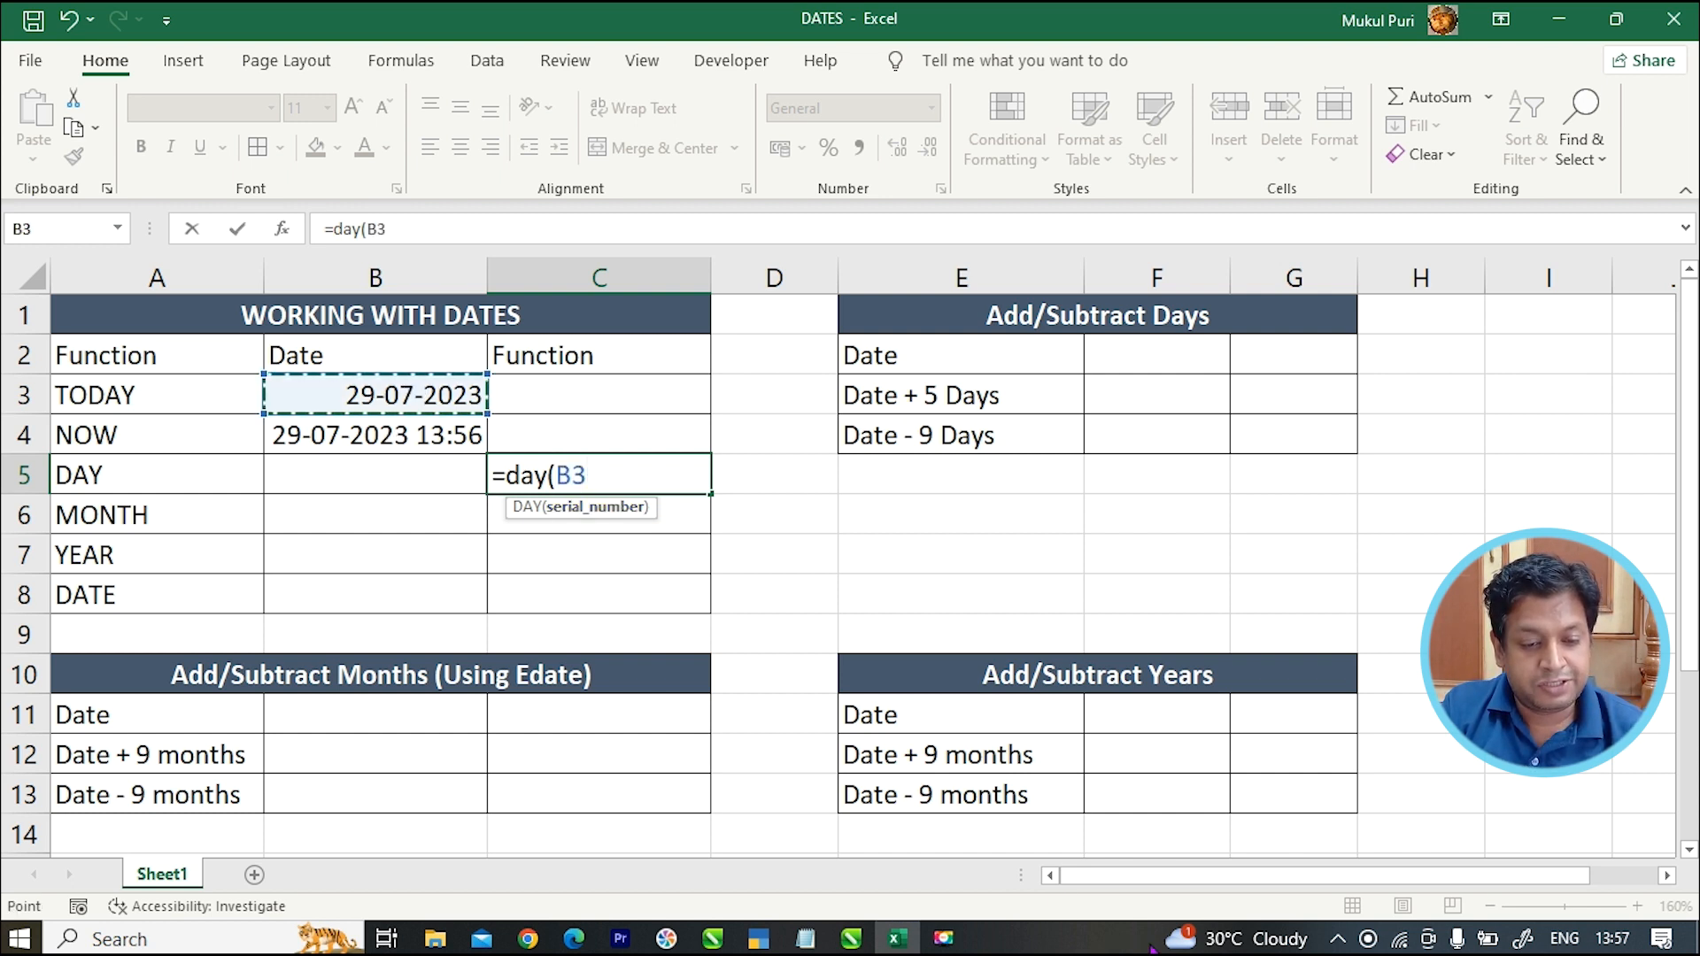
type(")")
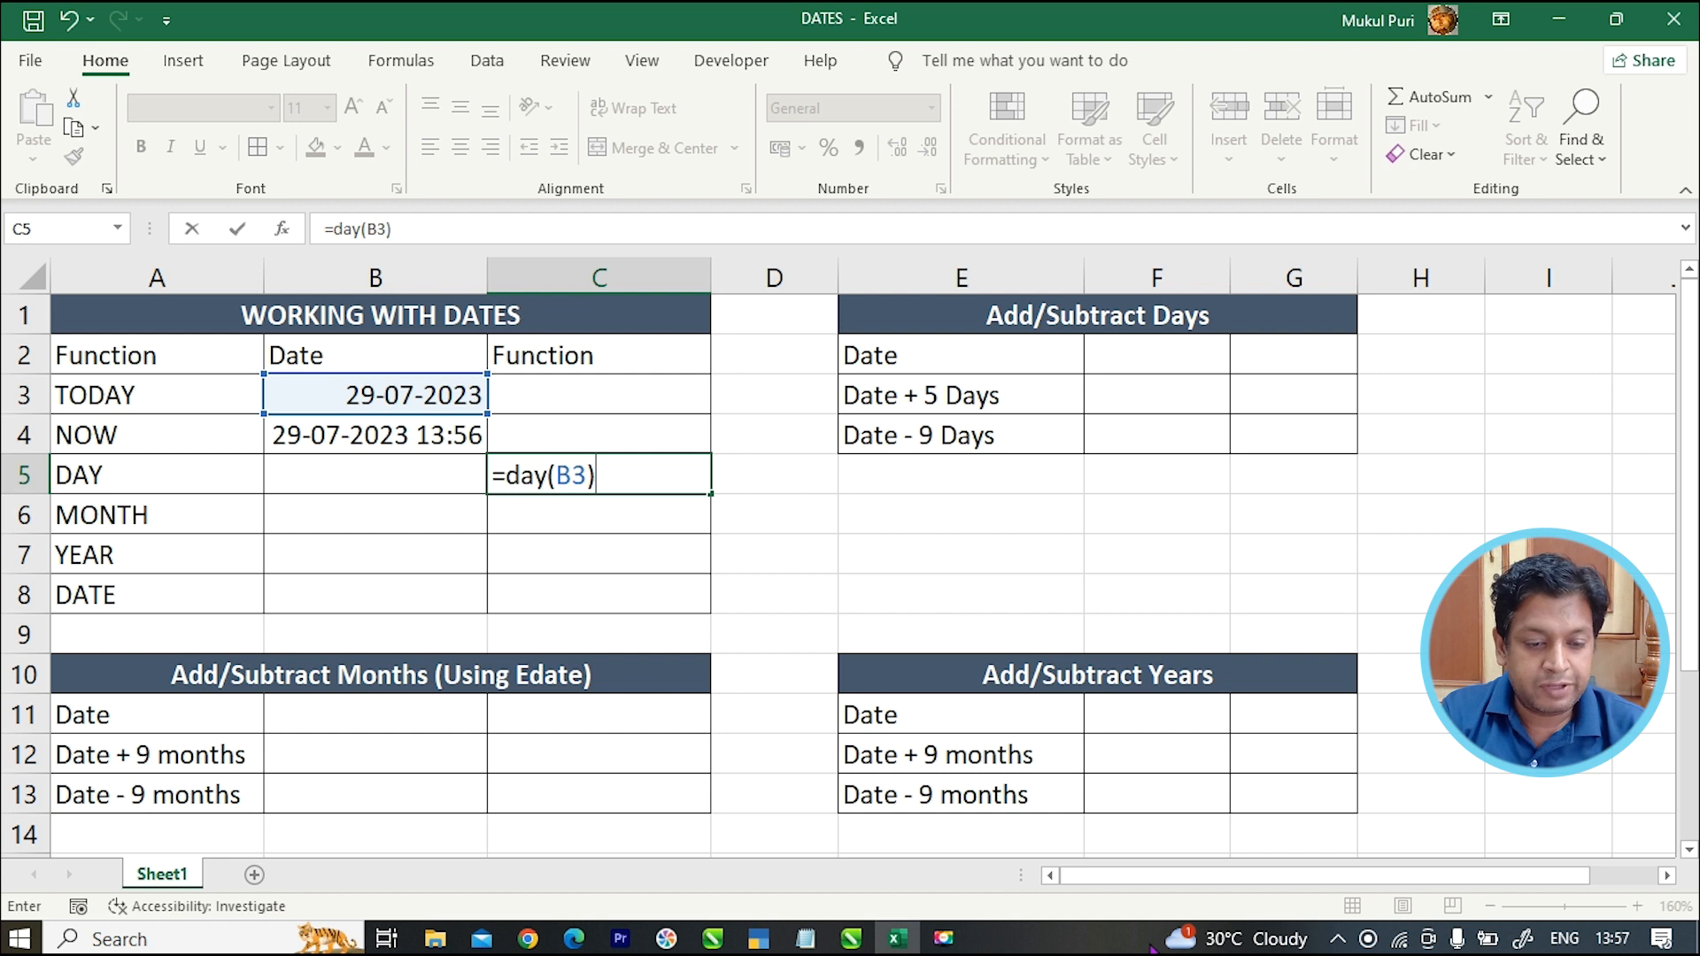
key("Return")
key("Left")
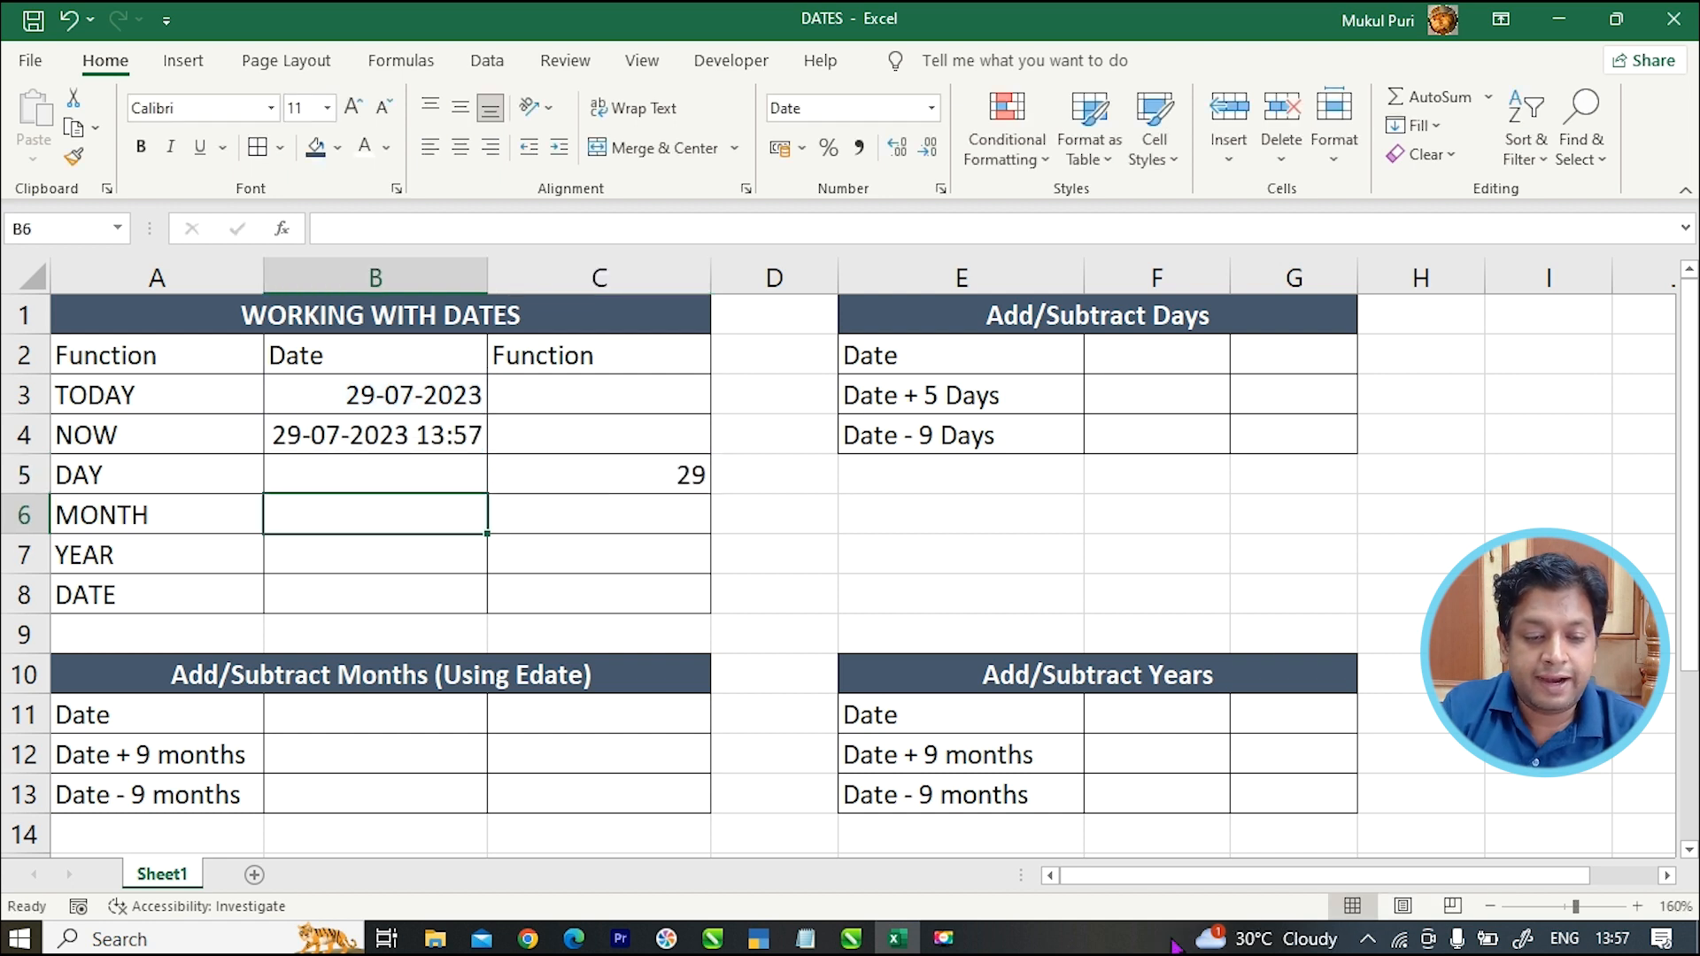
left_click(654, 492)
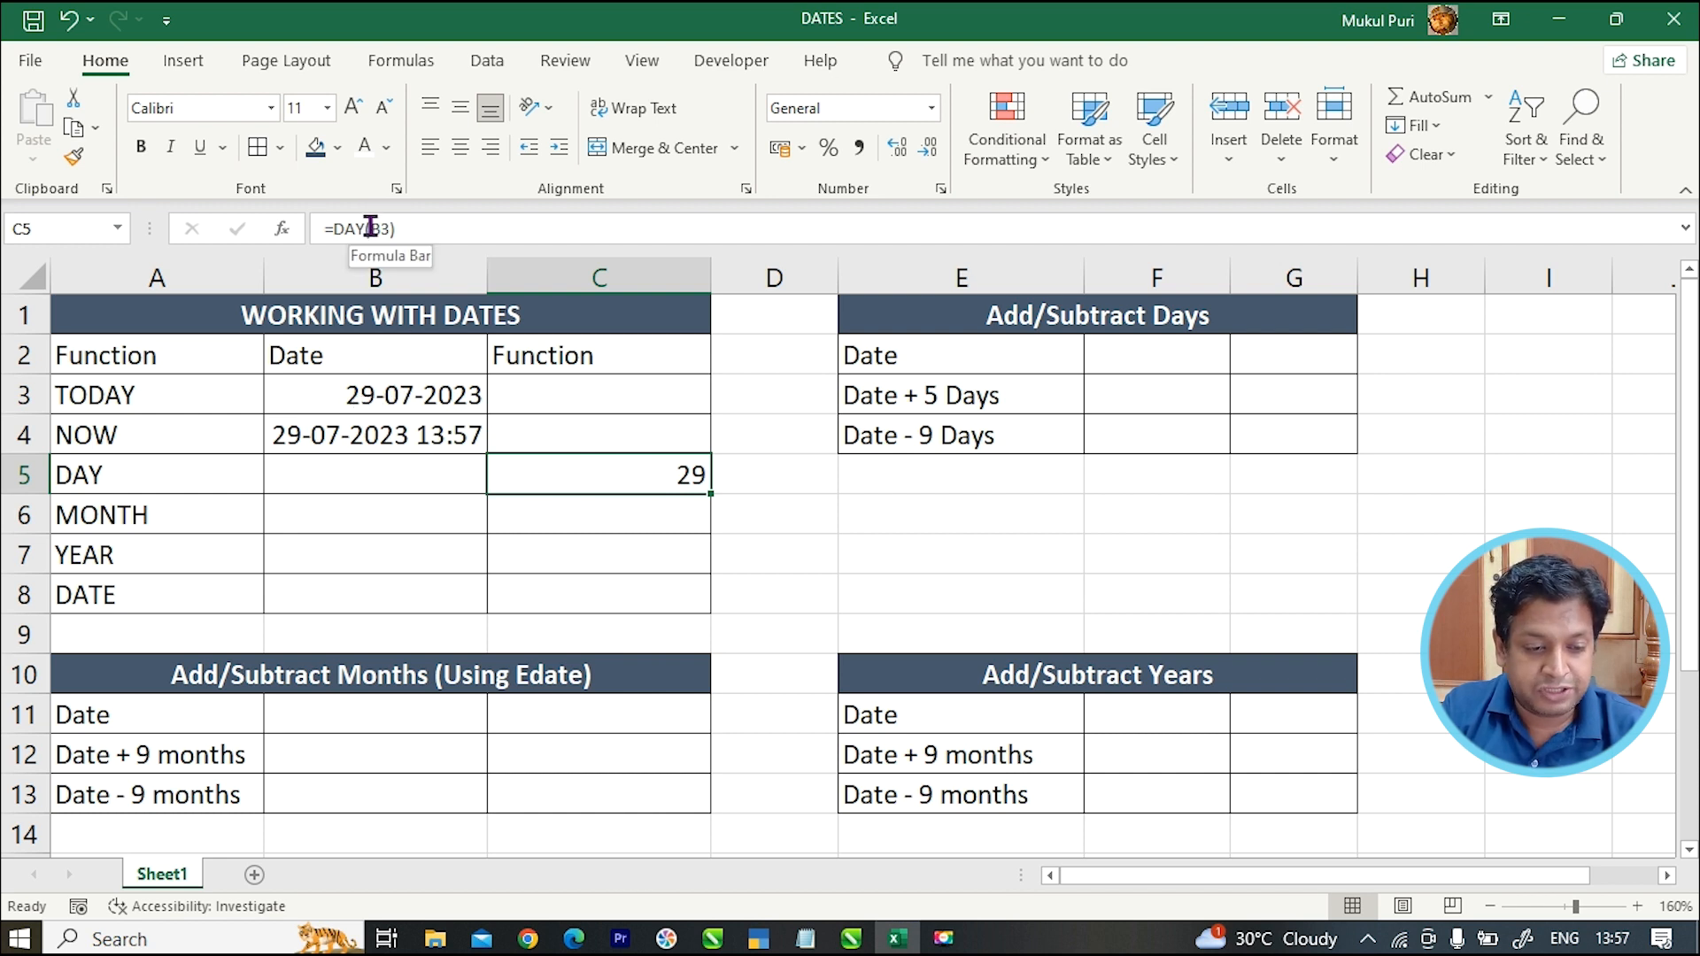
Extract the month number from the date in B3 by entering =MONTH(B3) in cell C6.
left_click(552, 521)
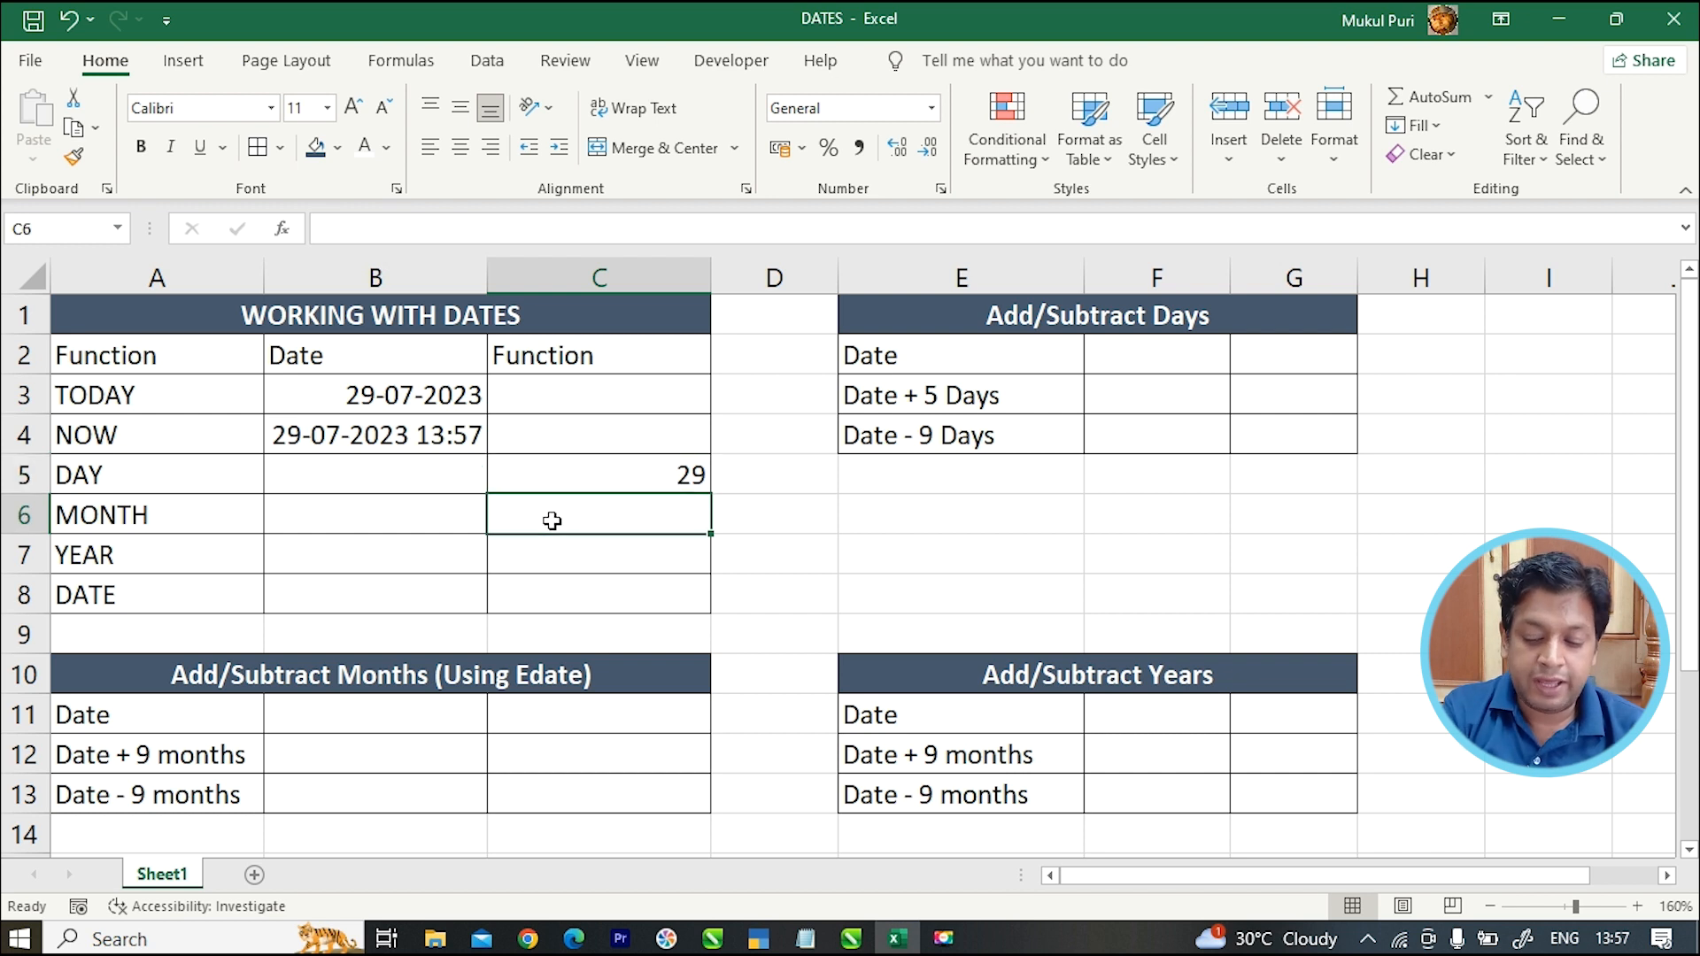
type("=month")
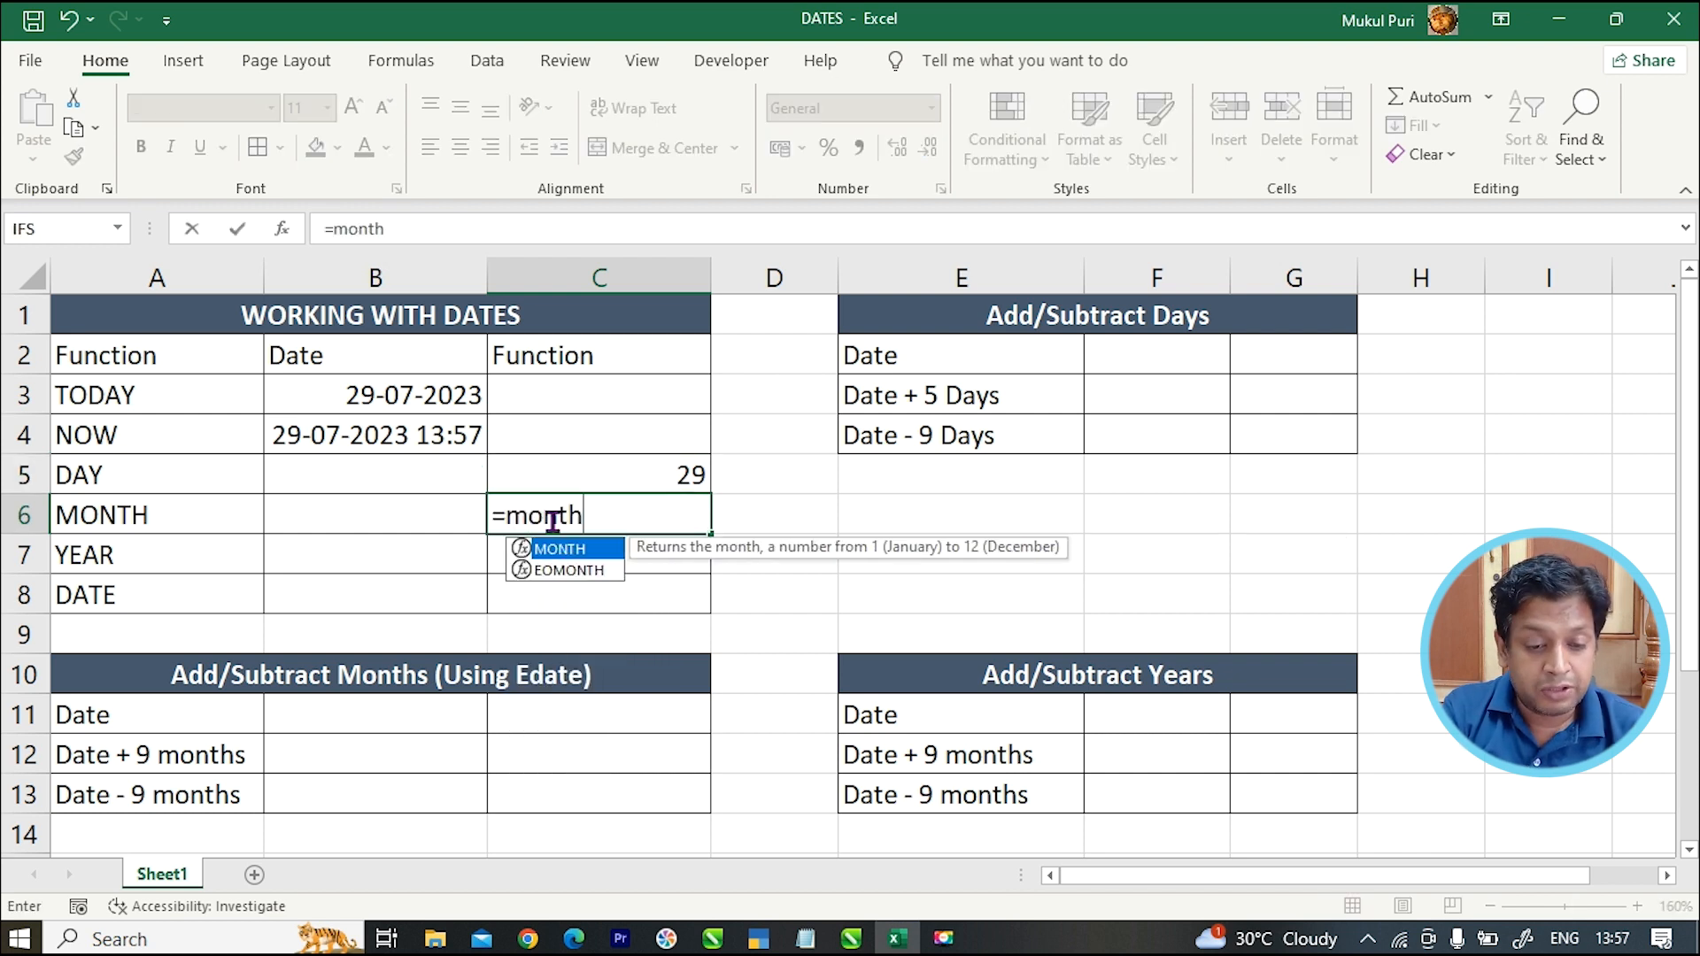
type("(")
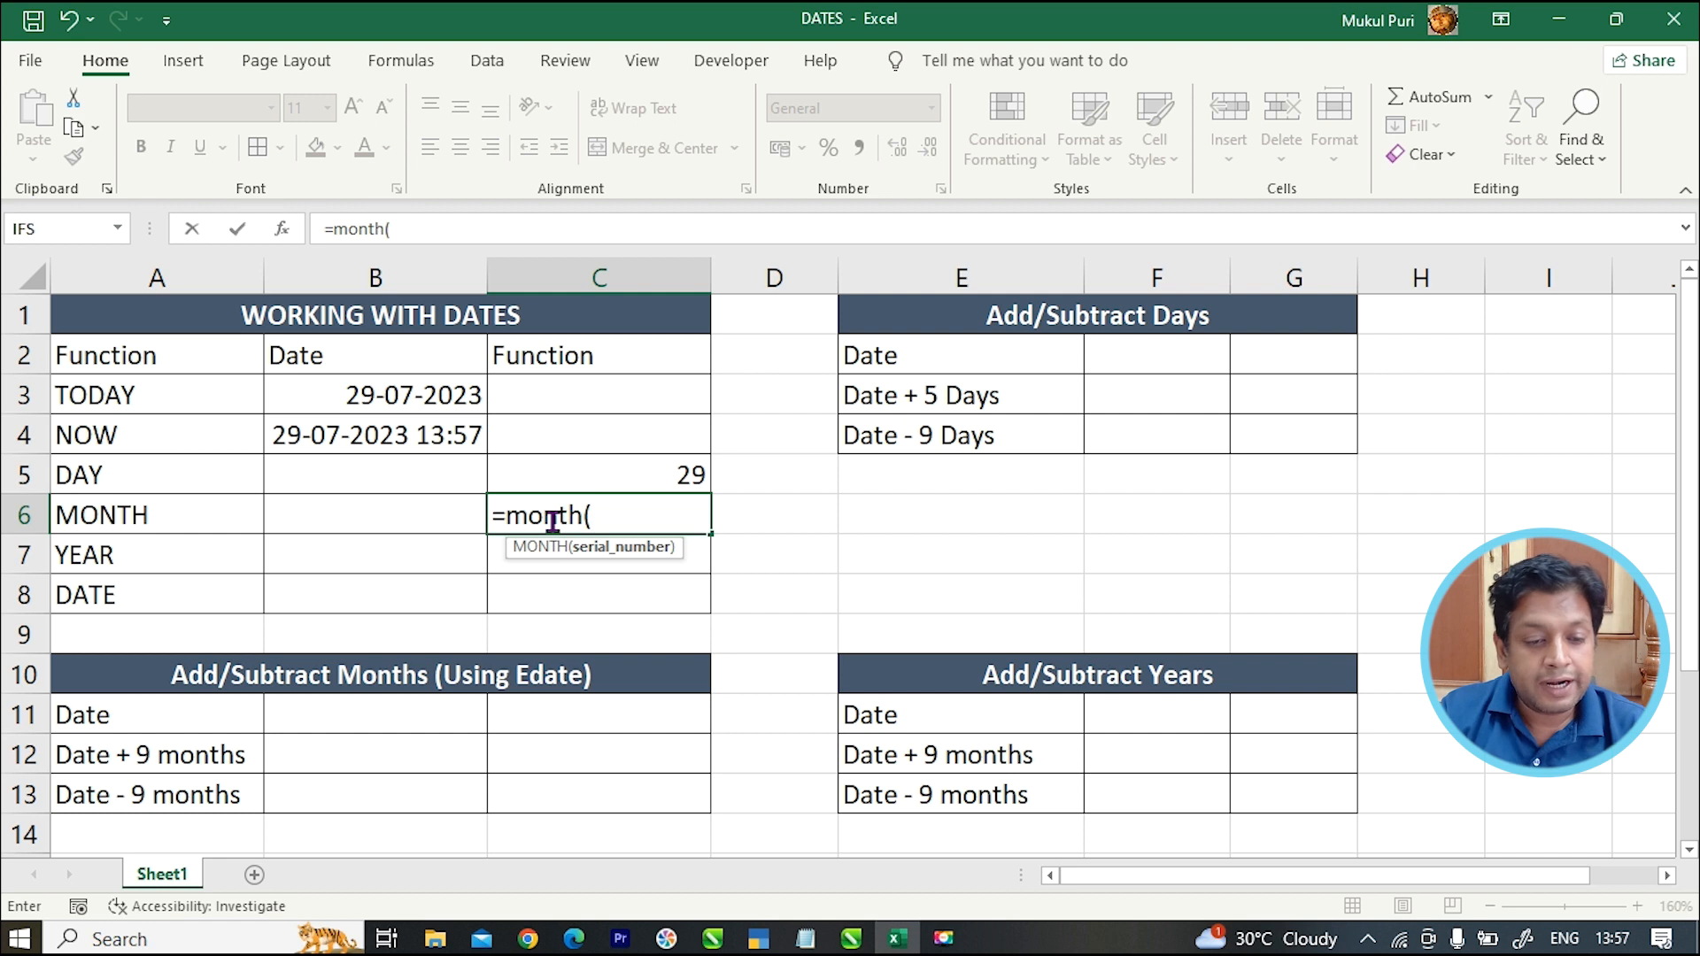
left_click(397, 395)
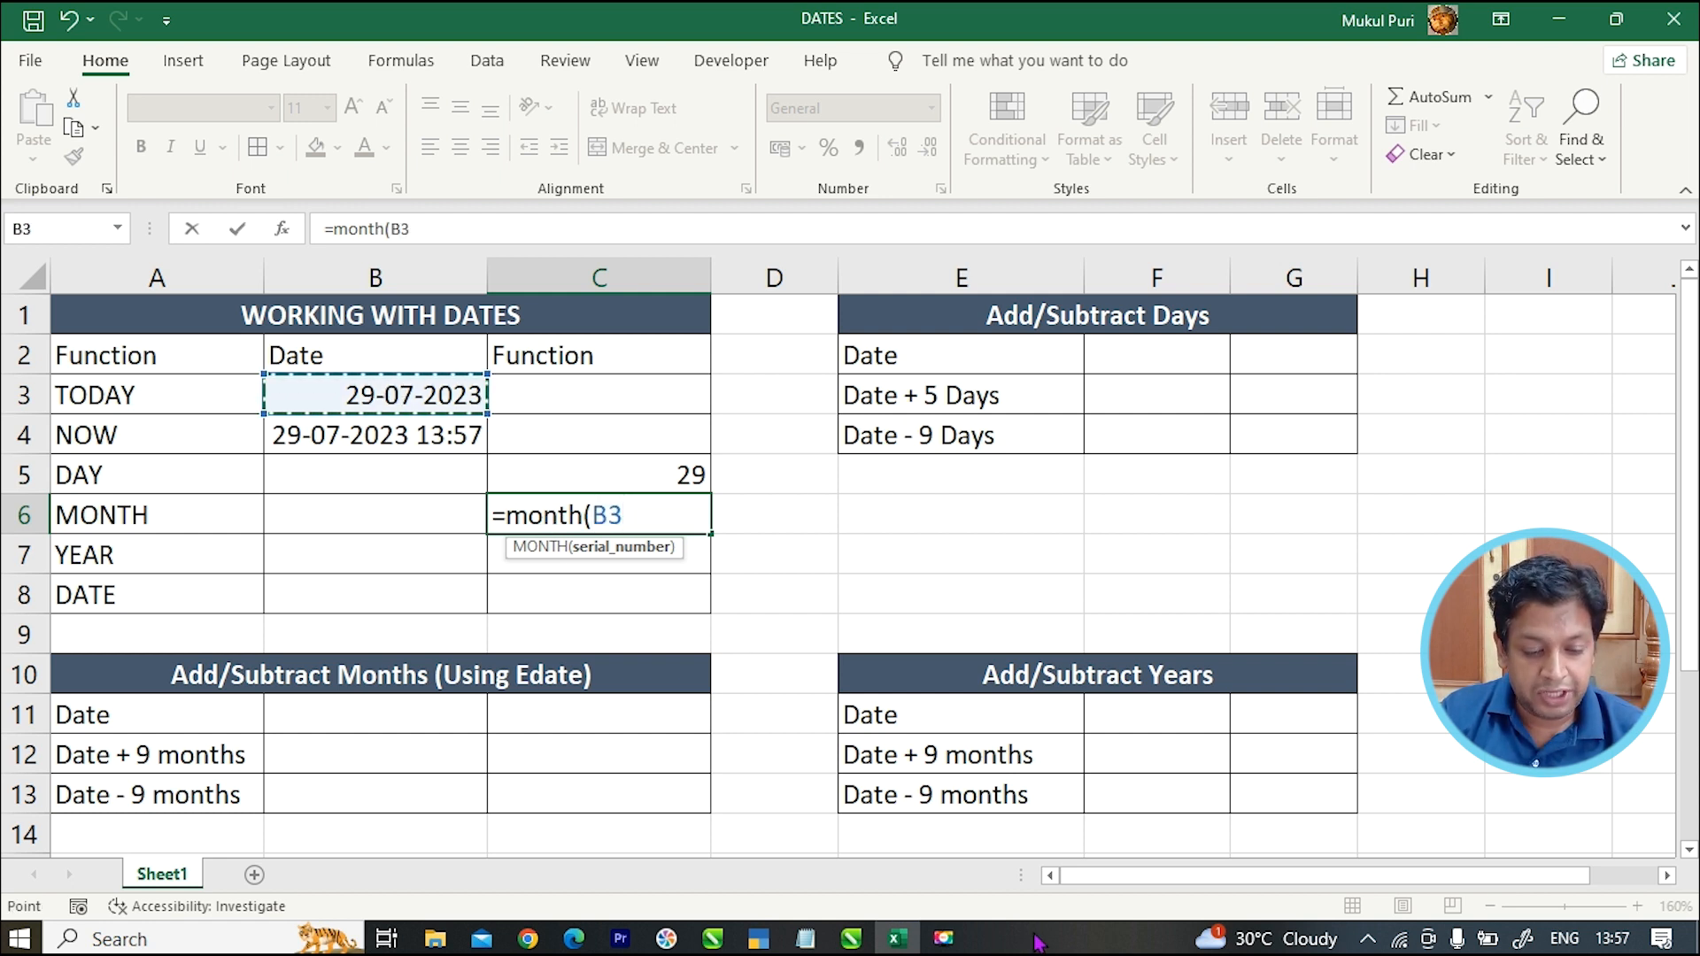
type(")")
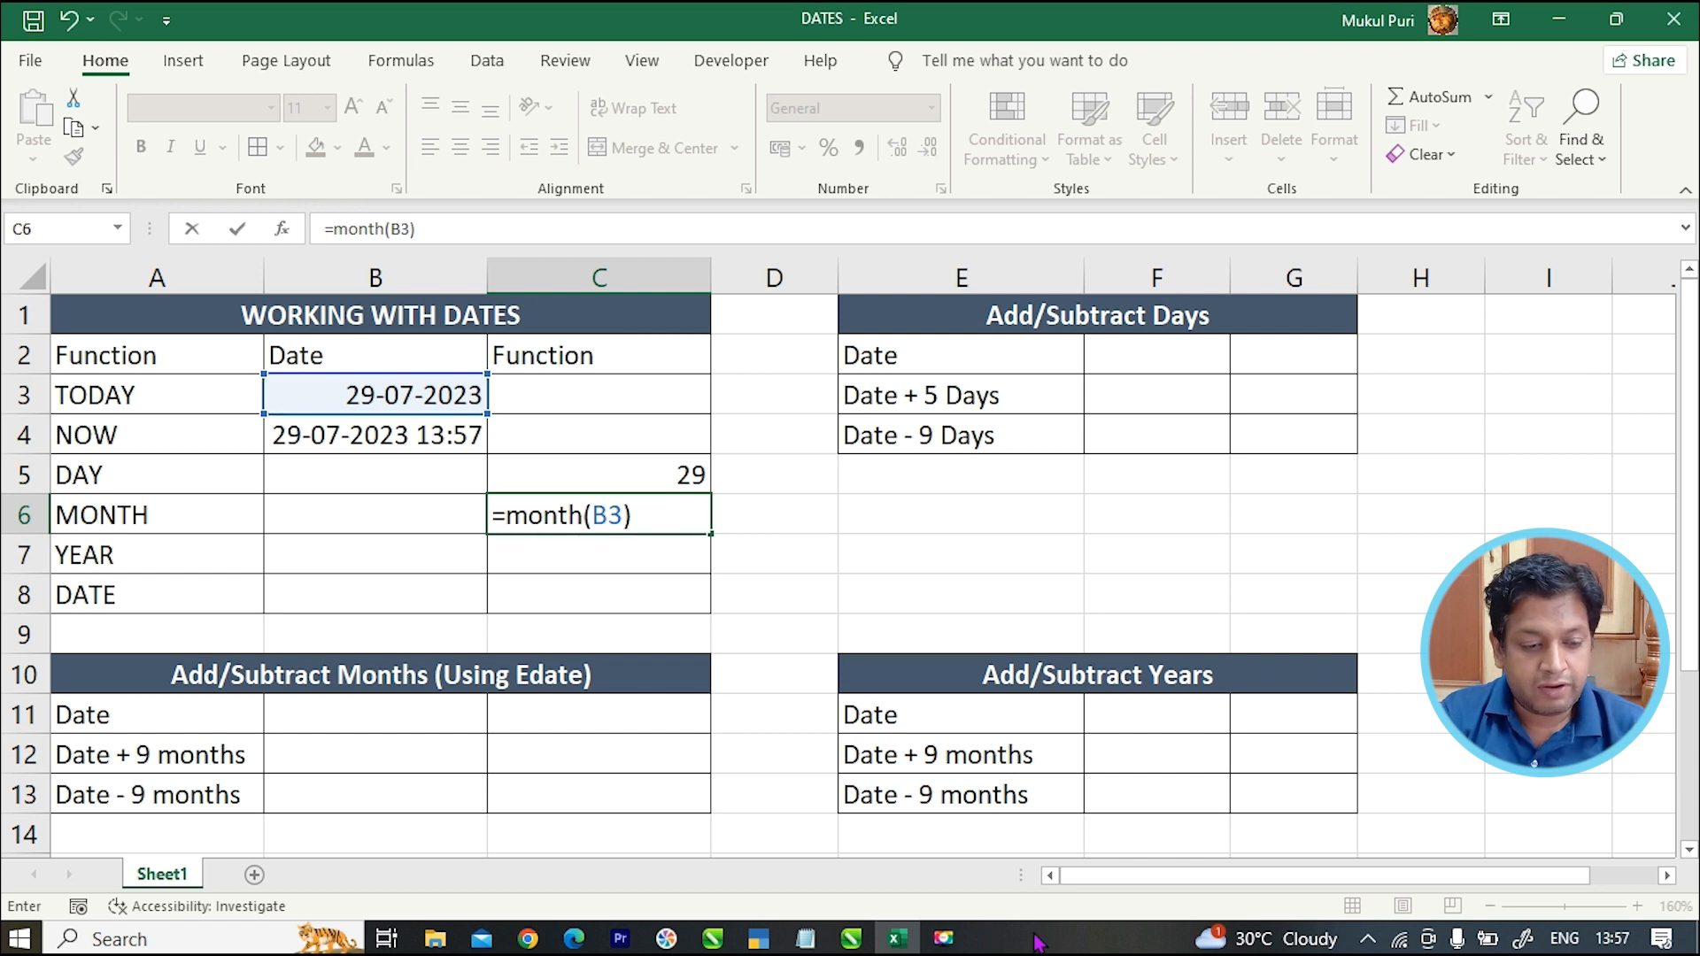
key("Return")
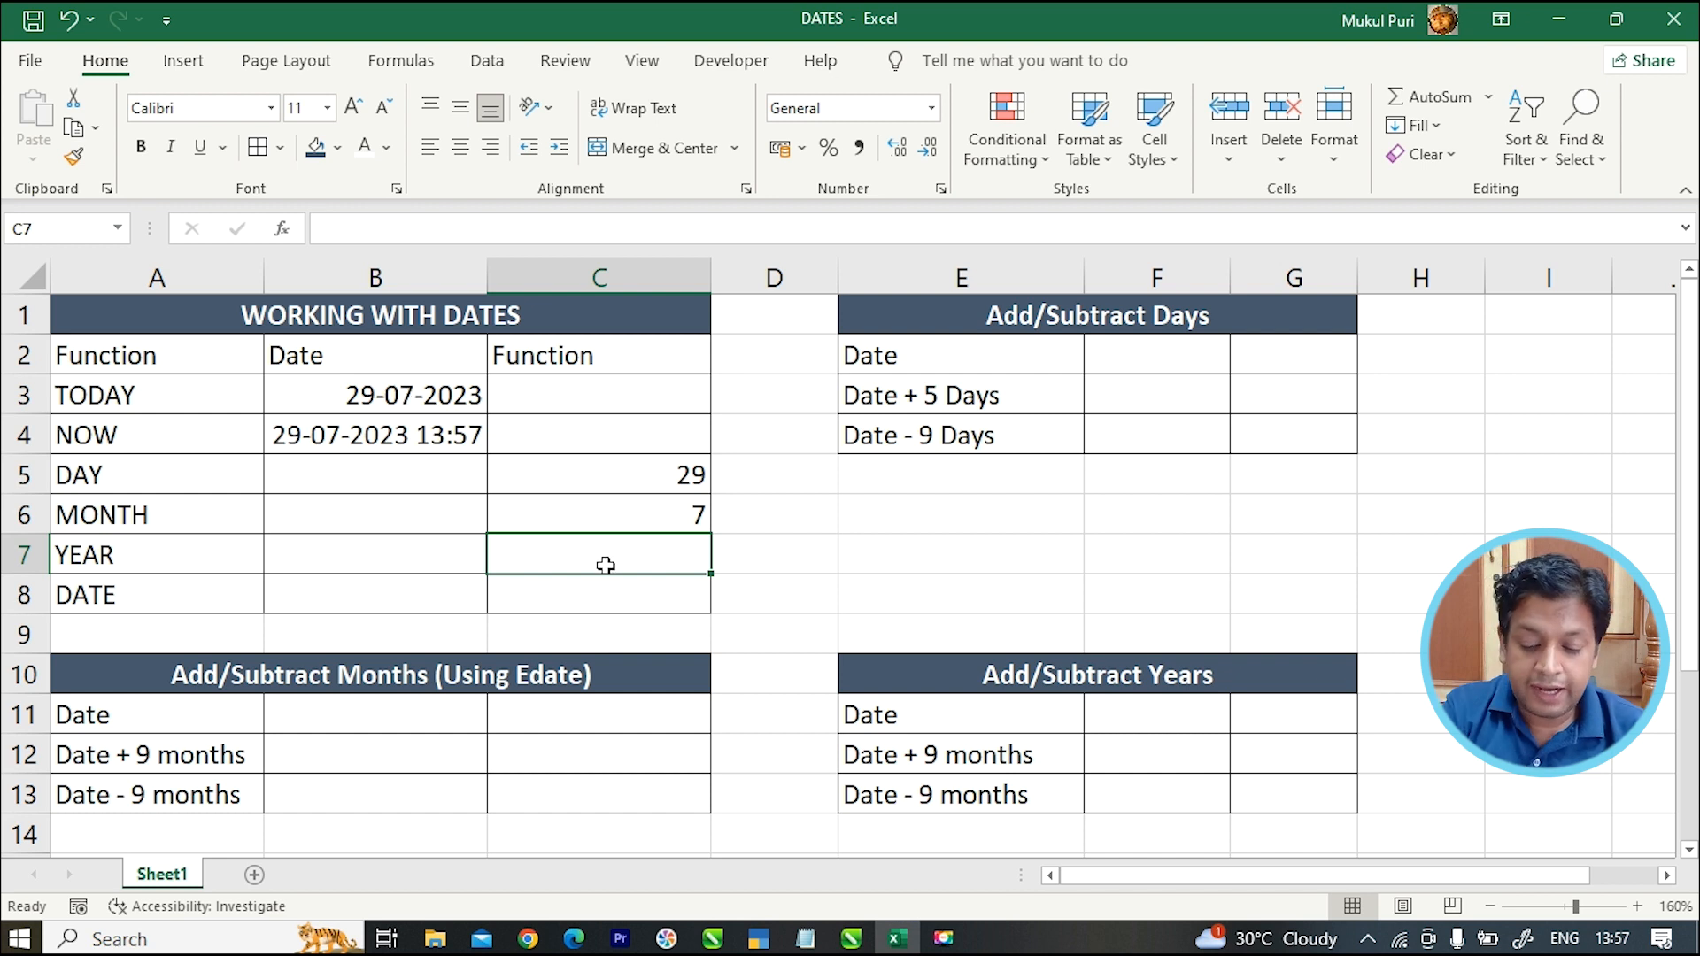
Extract the year from the date in B3 by entering =YEAR(B3) in cell C7.
type("=yeqr")
key("BackSpace")
key("BackSpace")
type("ar(")
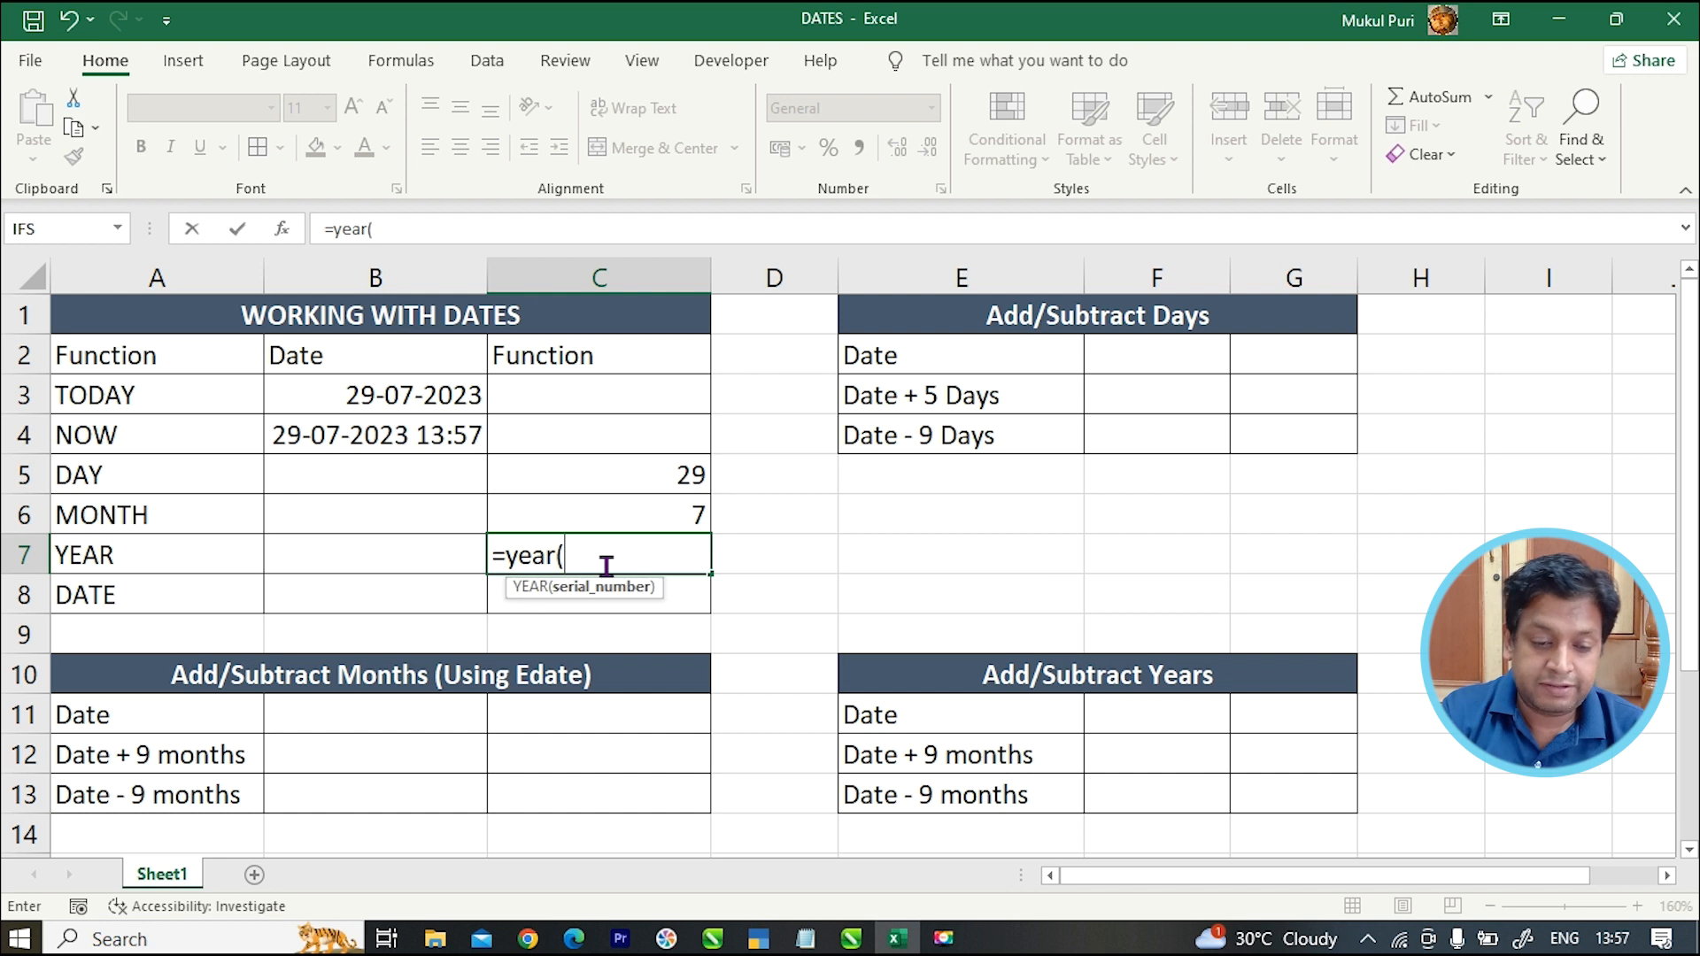
left_click(429, 389)
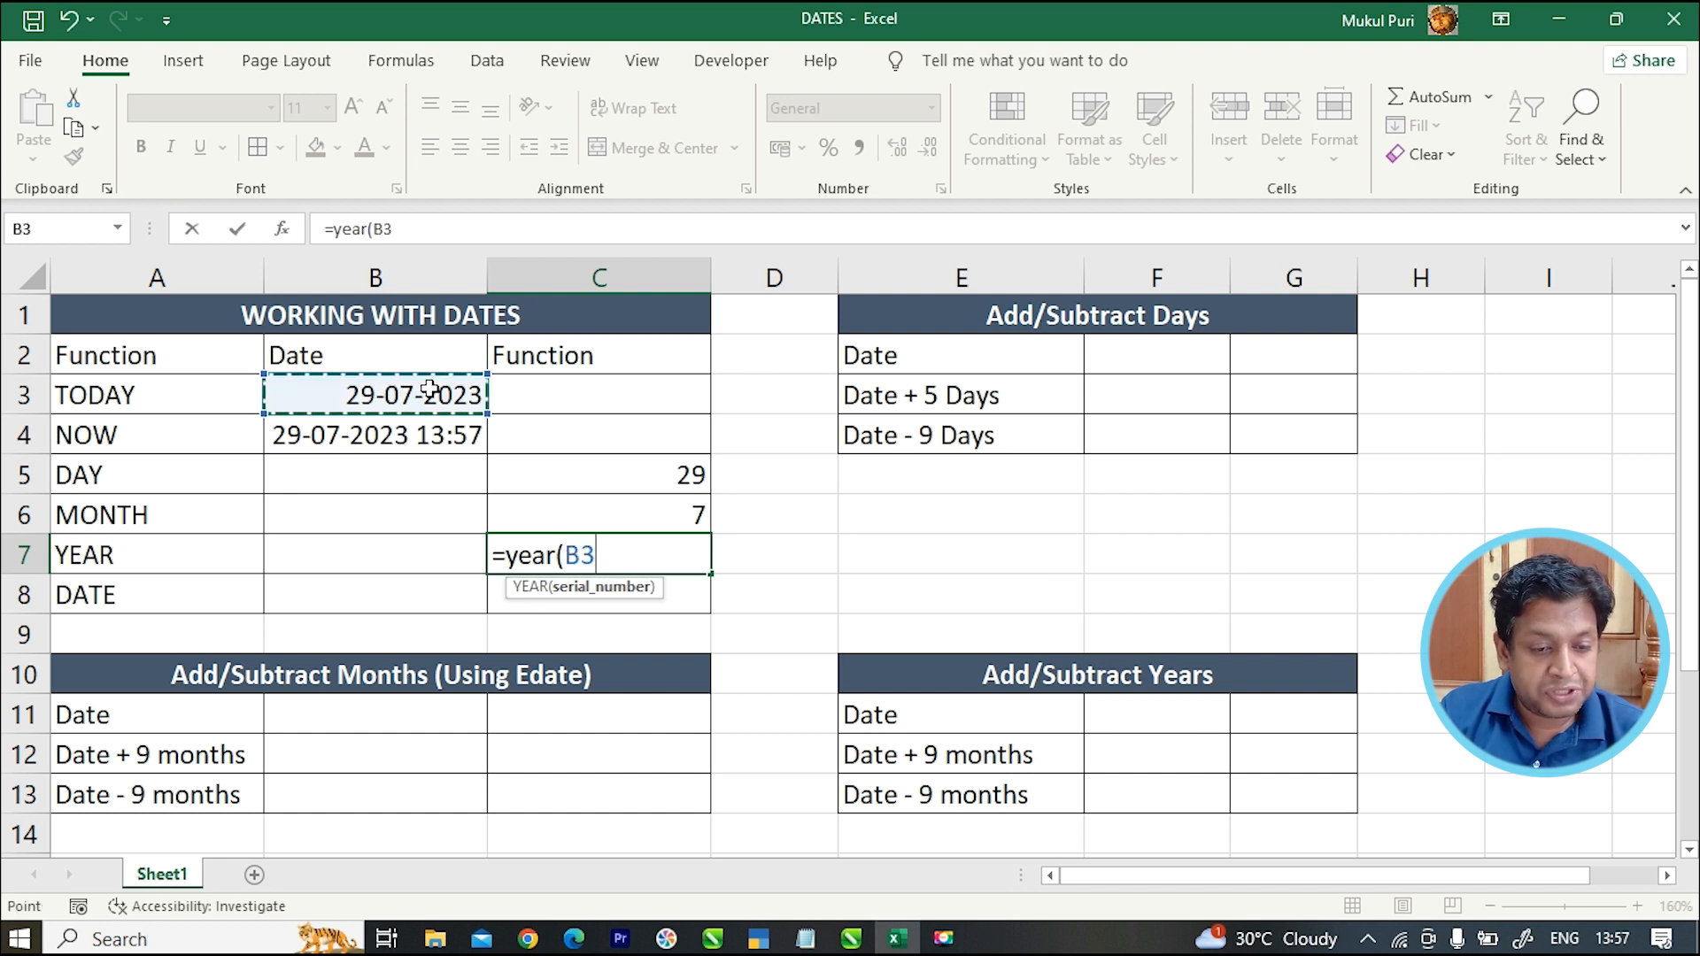
type(")")
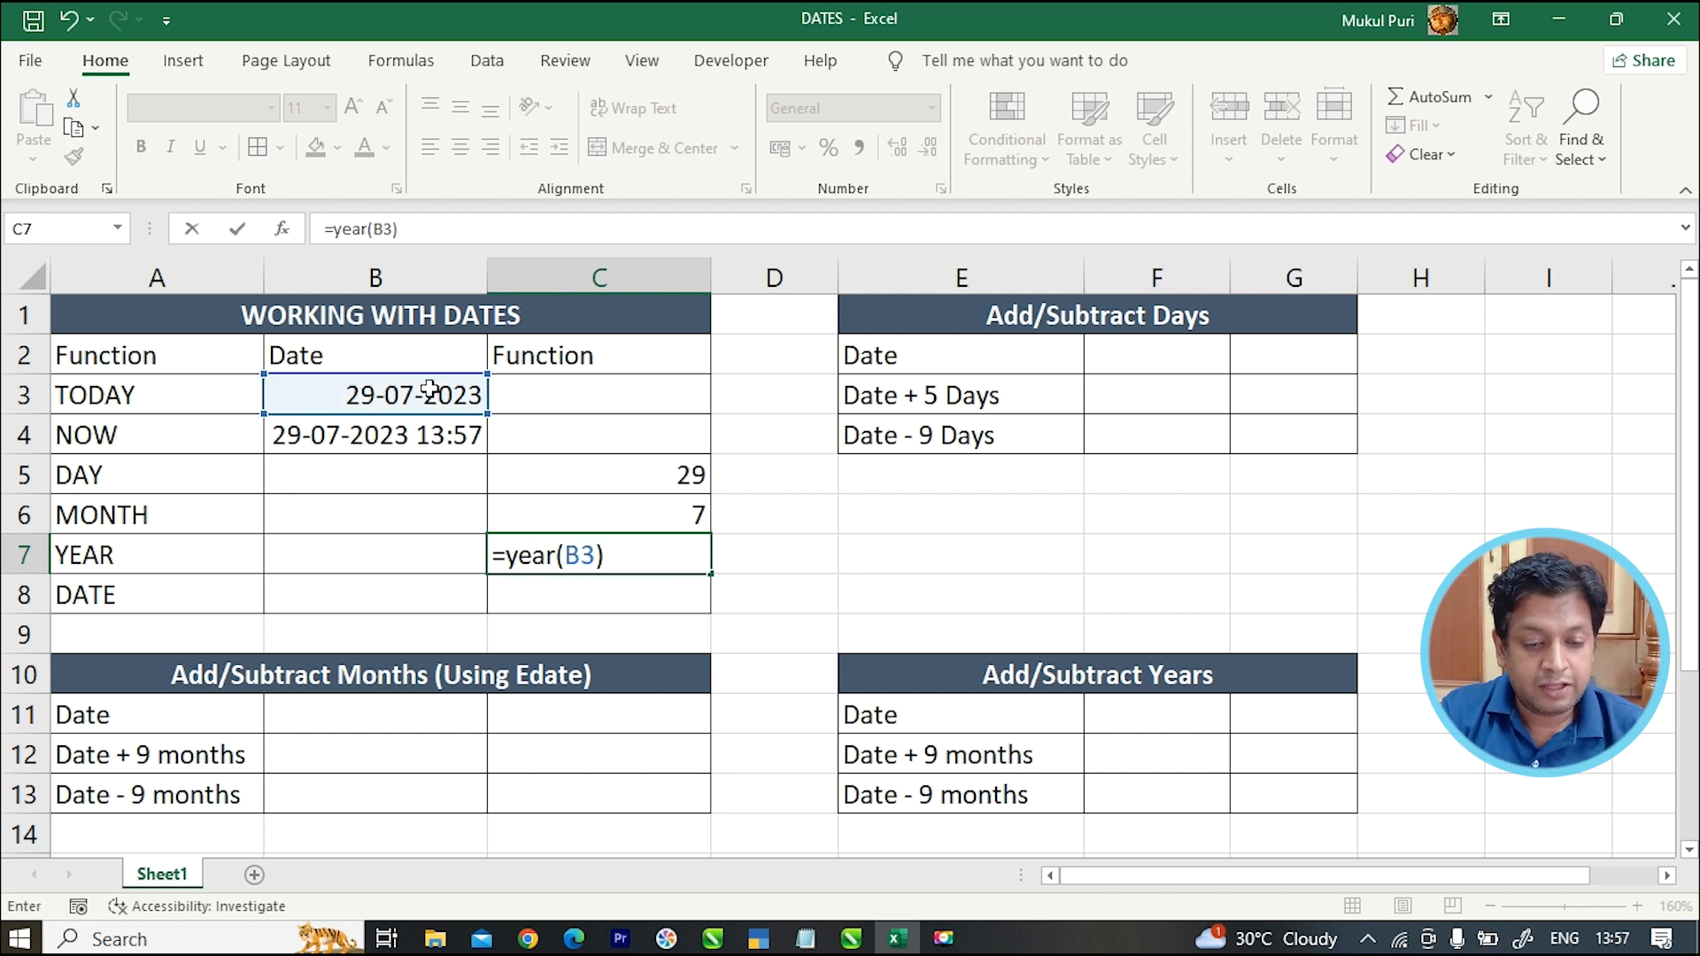
key("Return")
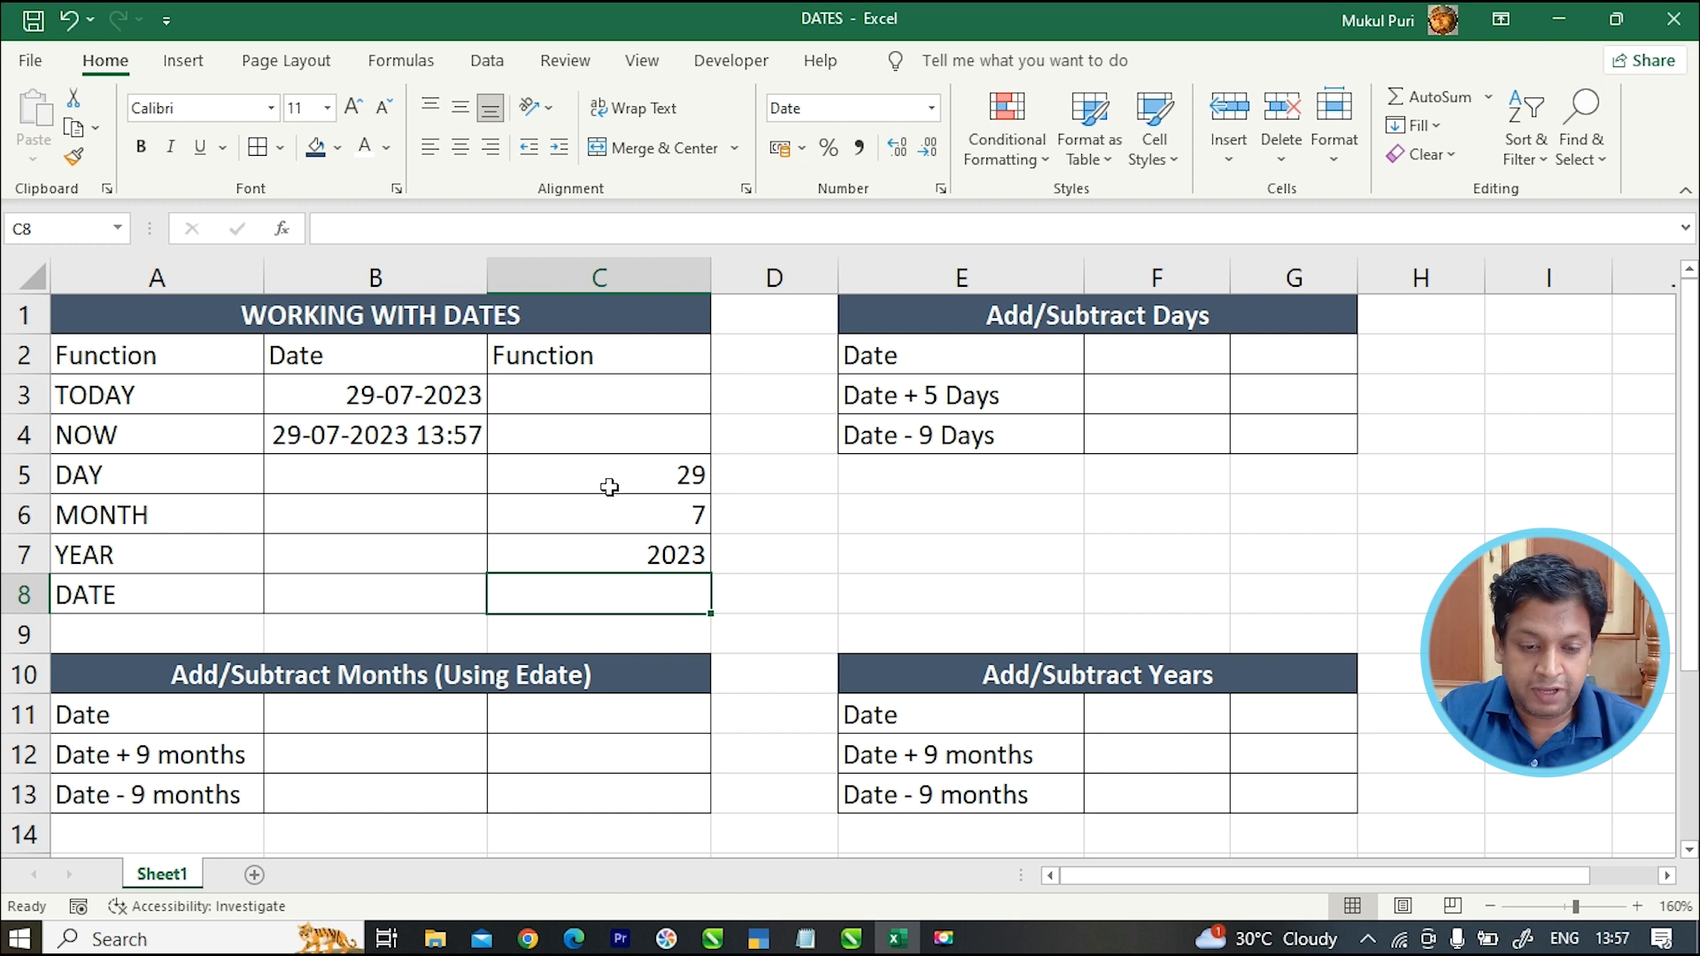
Combine the extracted year, month and day into a full date by entering =DATE(C7,C6,C5) in cell C8, and review that cell's formula.
left_click(659, 471)
left_click(668, 514)
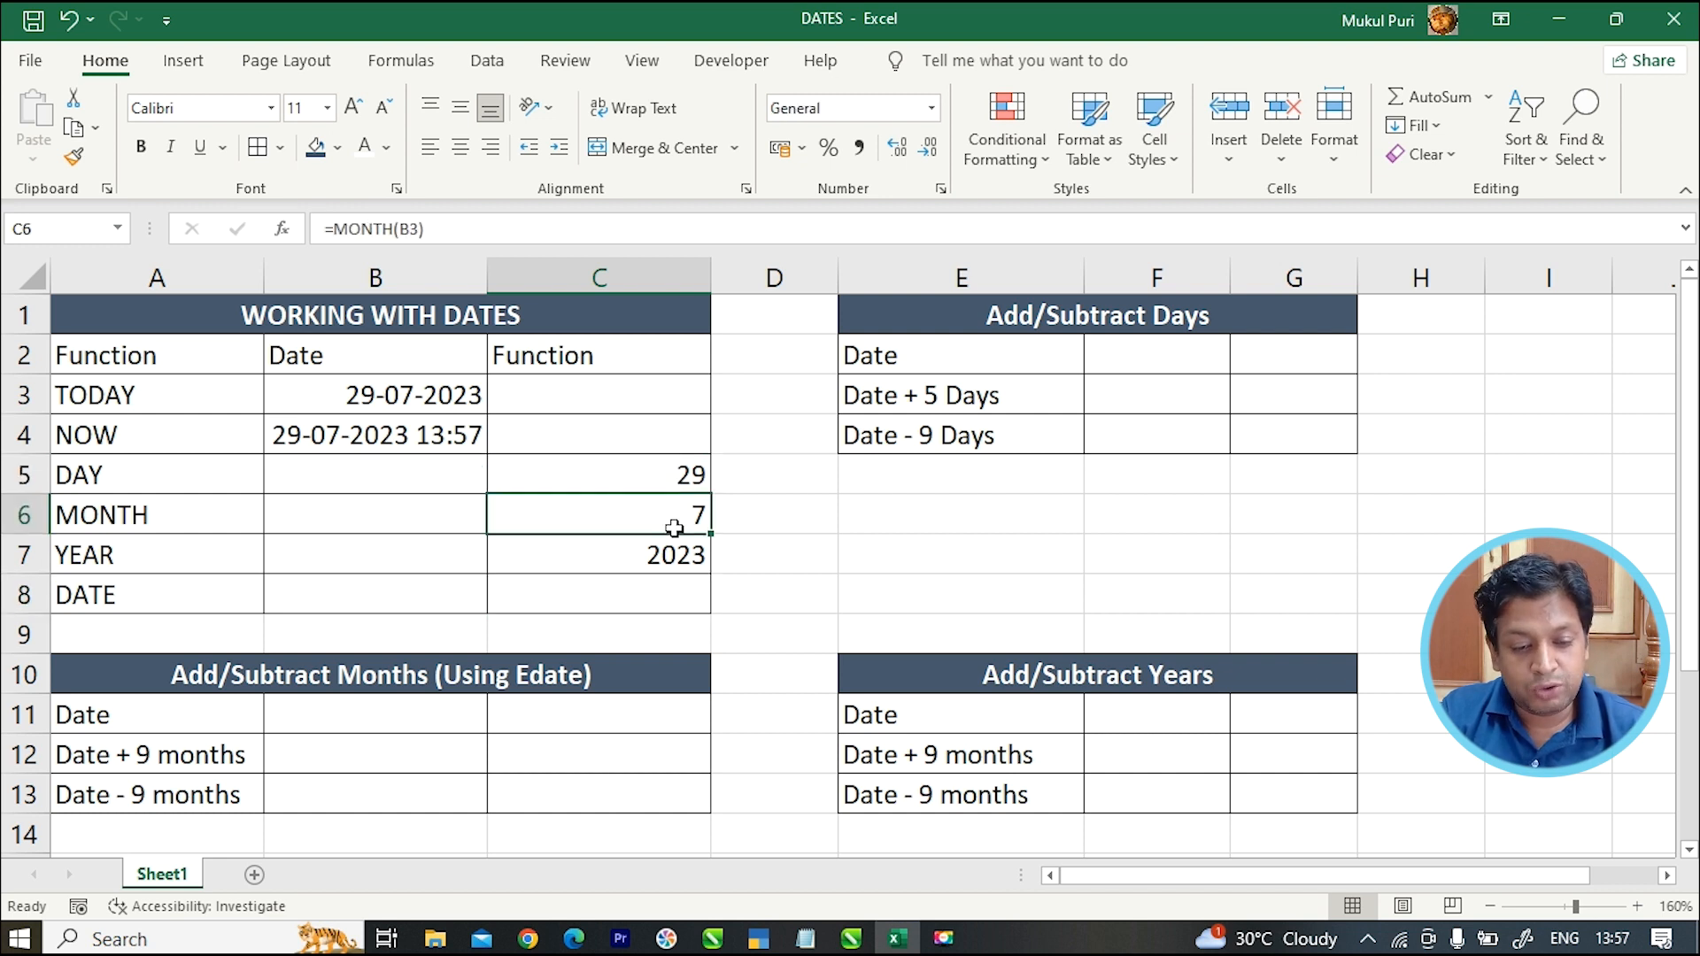
left_click(678, 556)
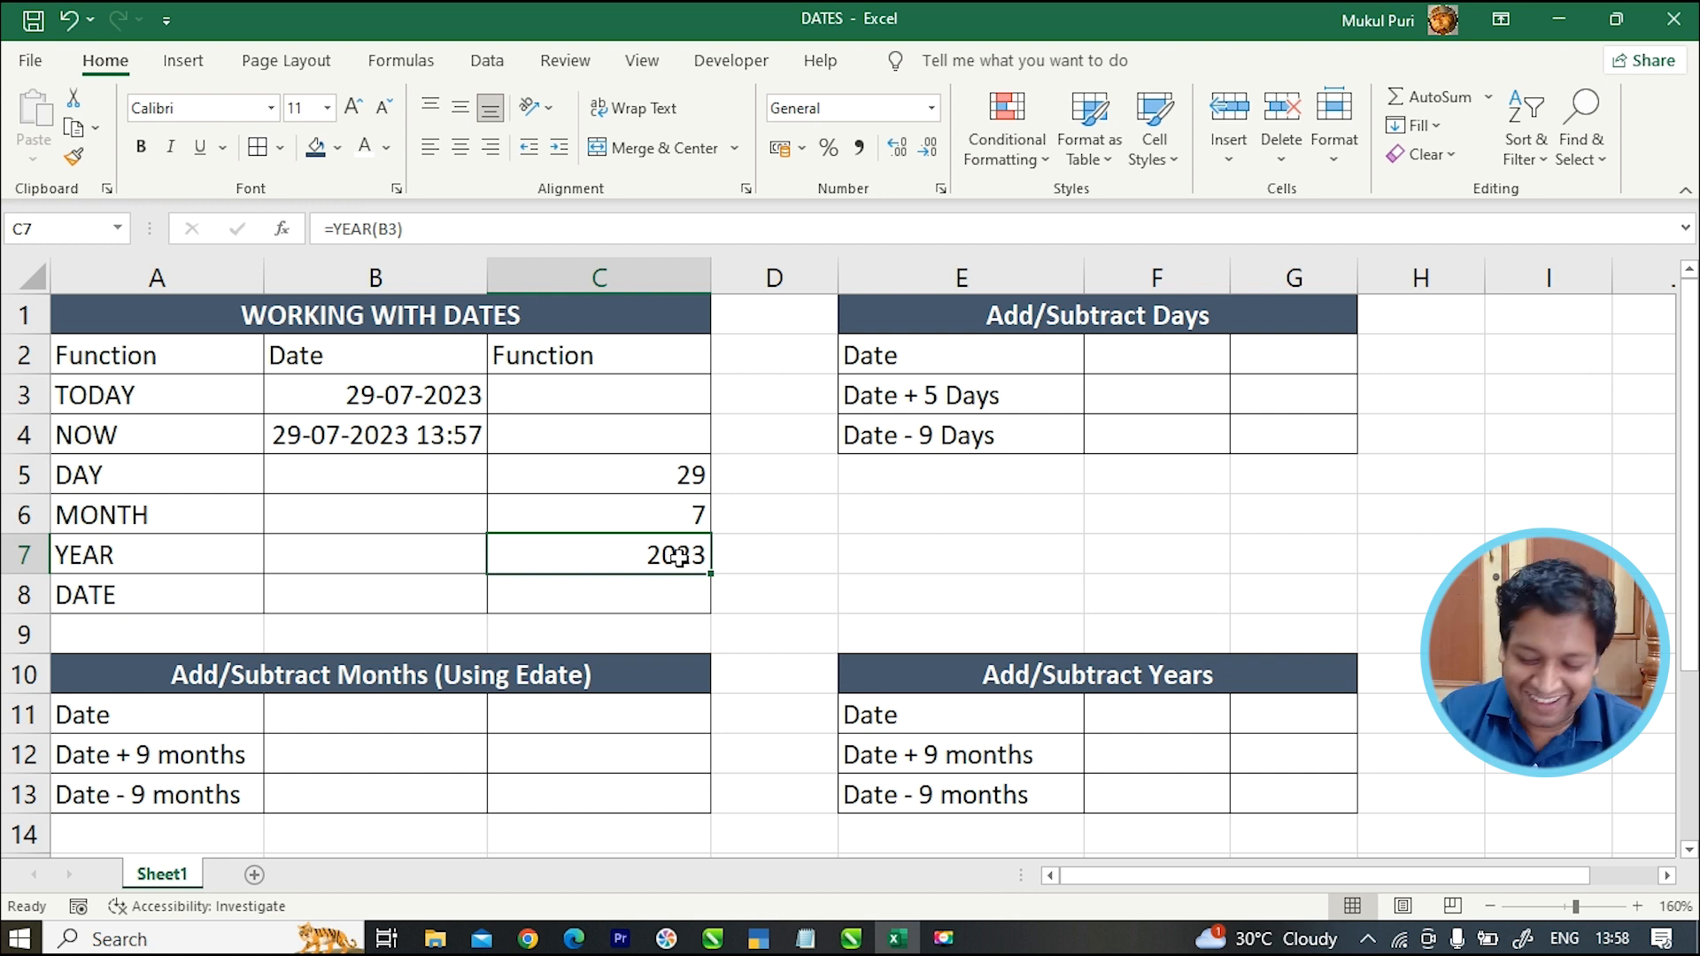
key("Down")
type("=")
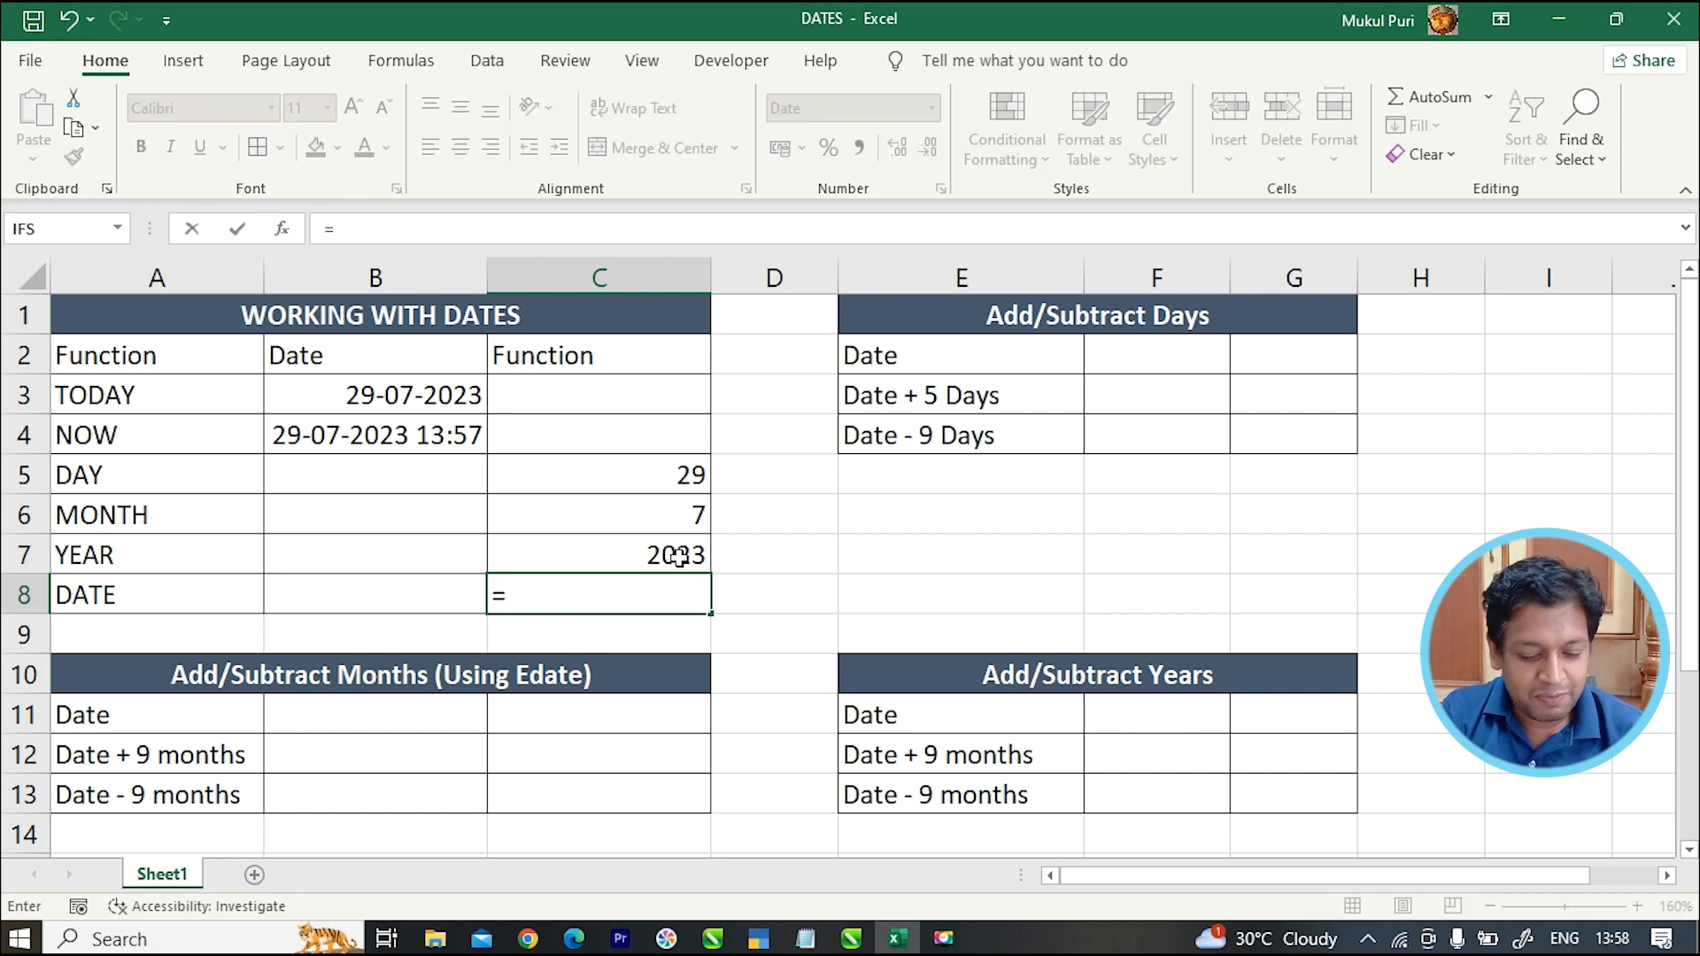
type("date")
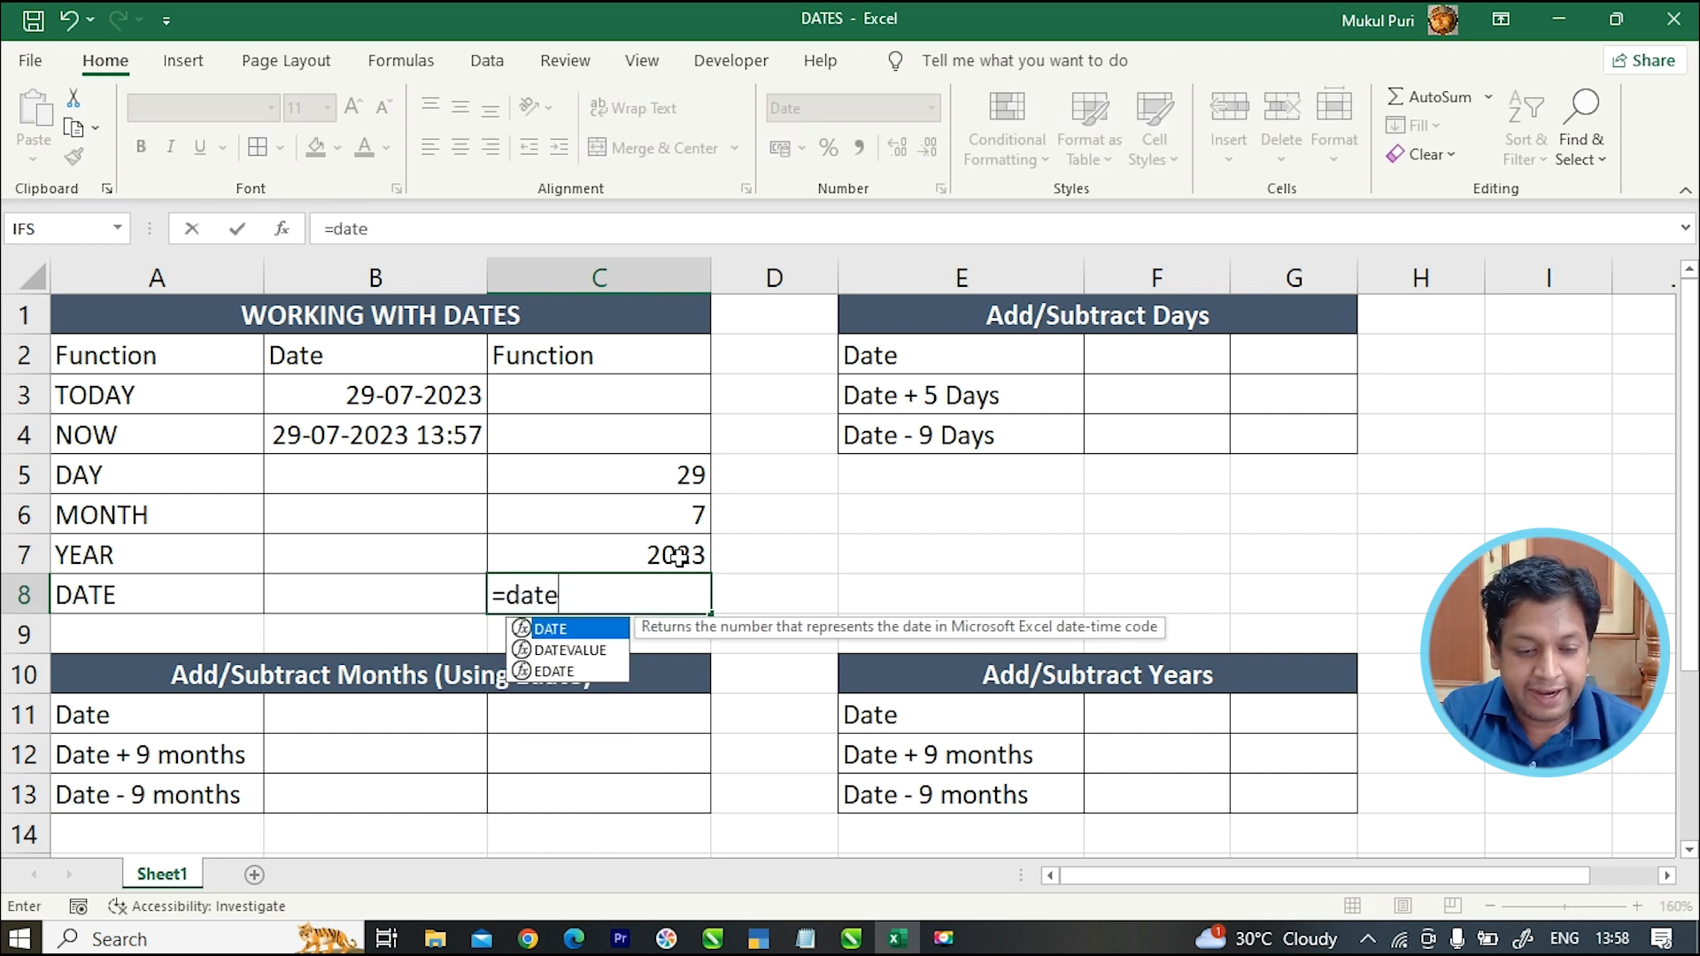
type("(")
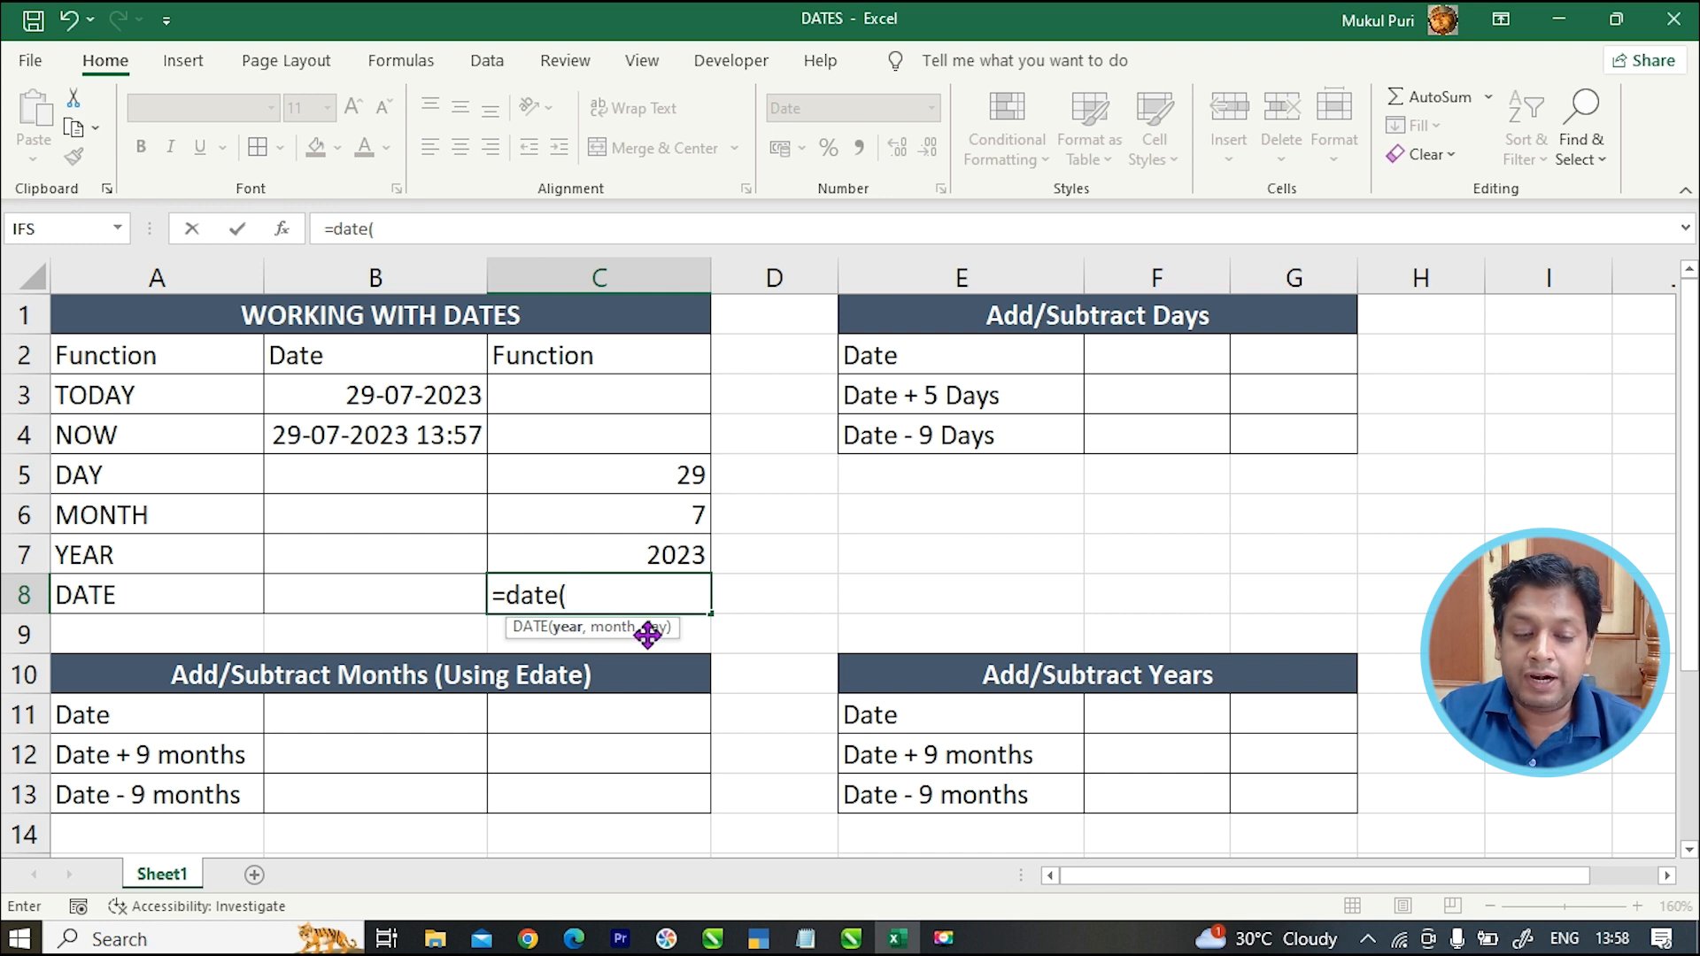
left_click(651, 556)
type(",")
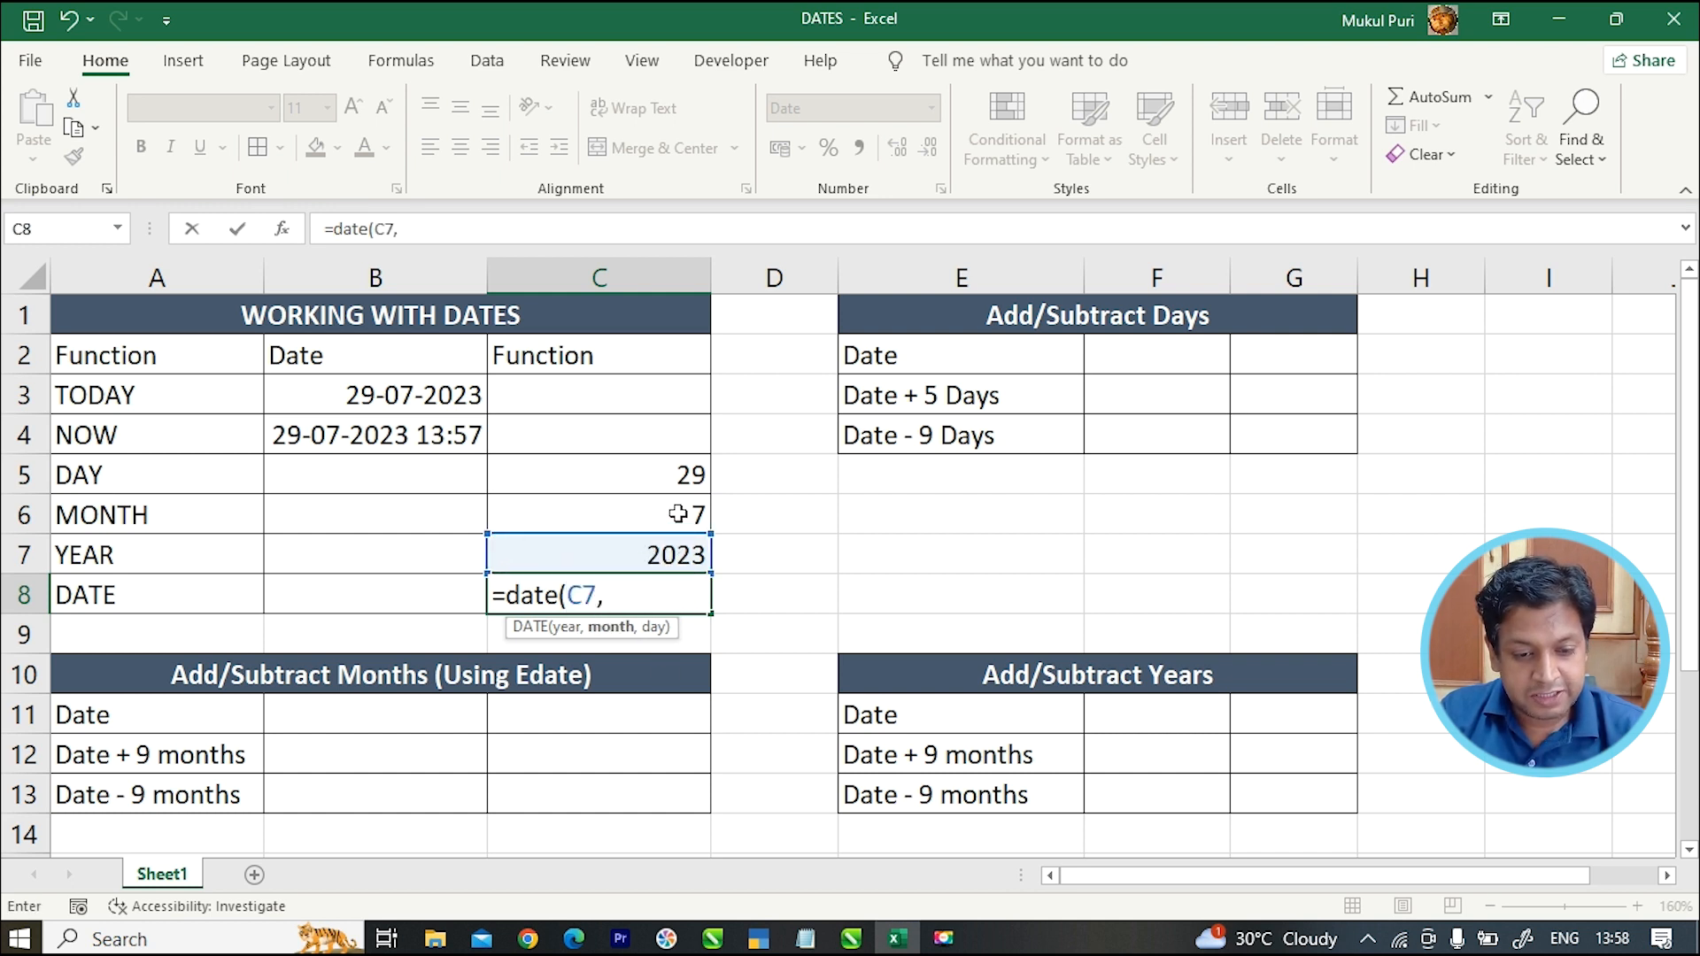
left_click(678, 514)
type(",")
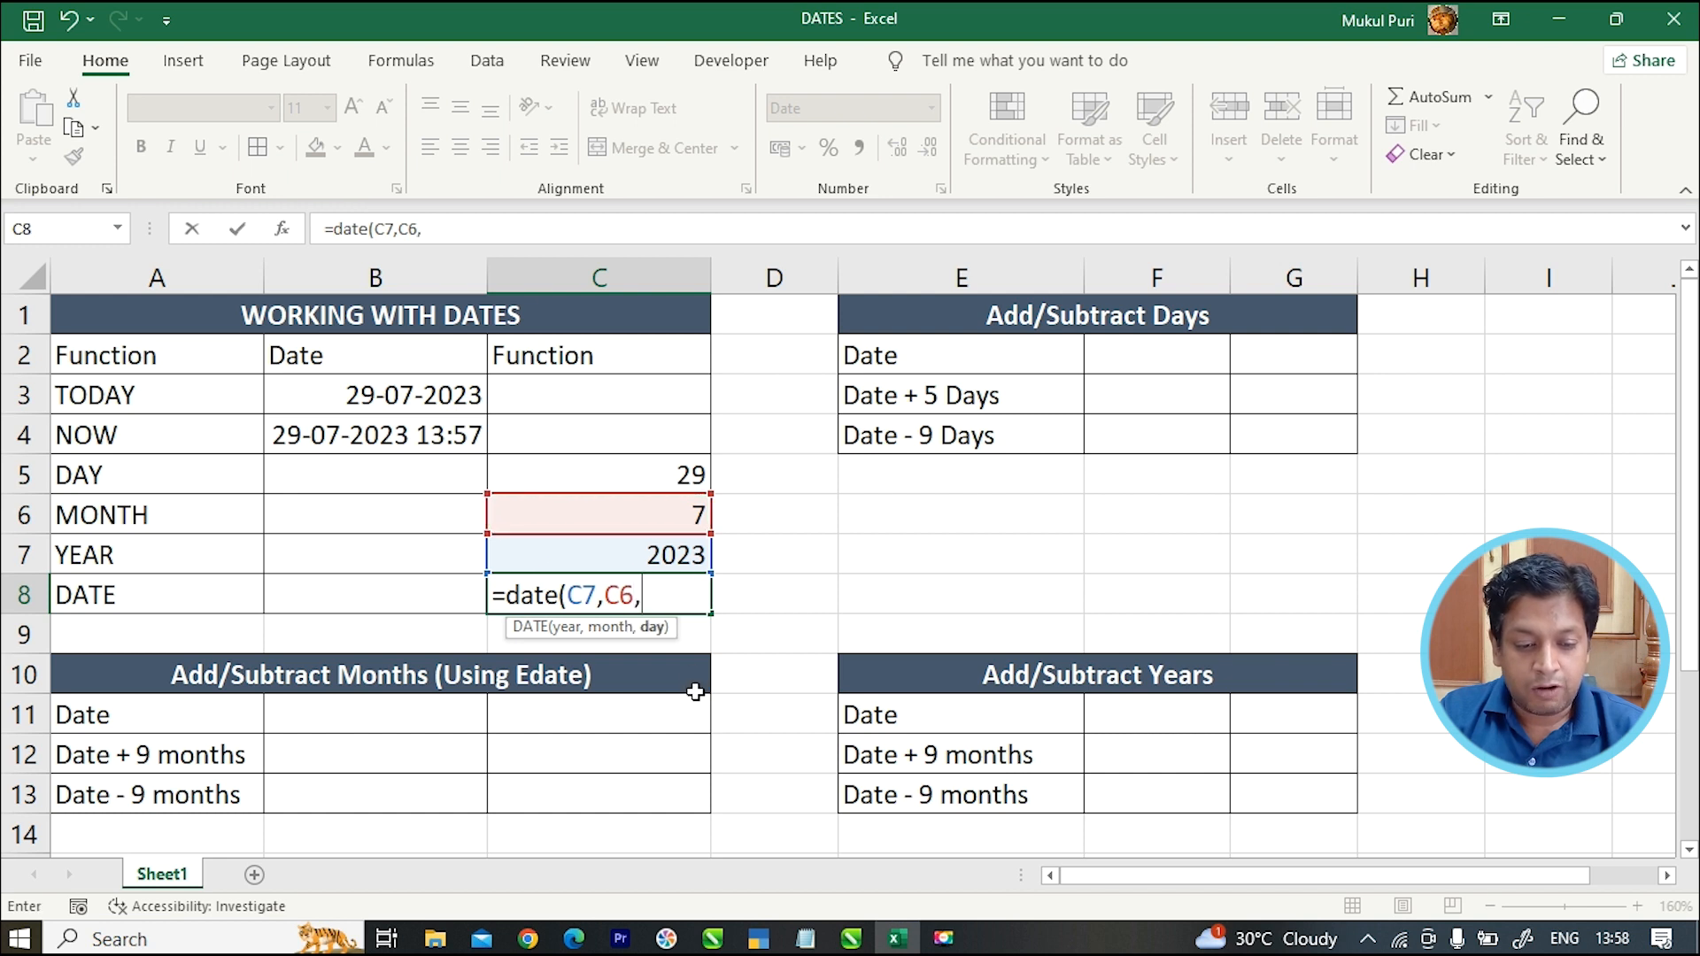
left_click(667, 476)
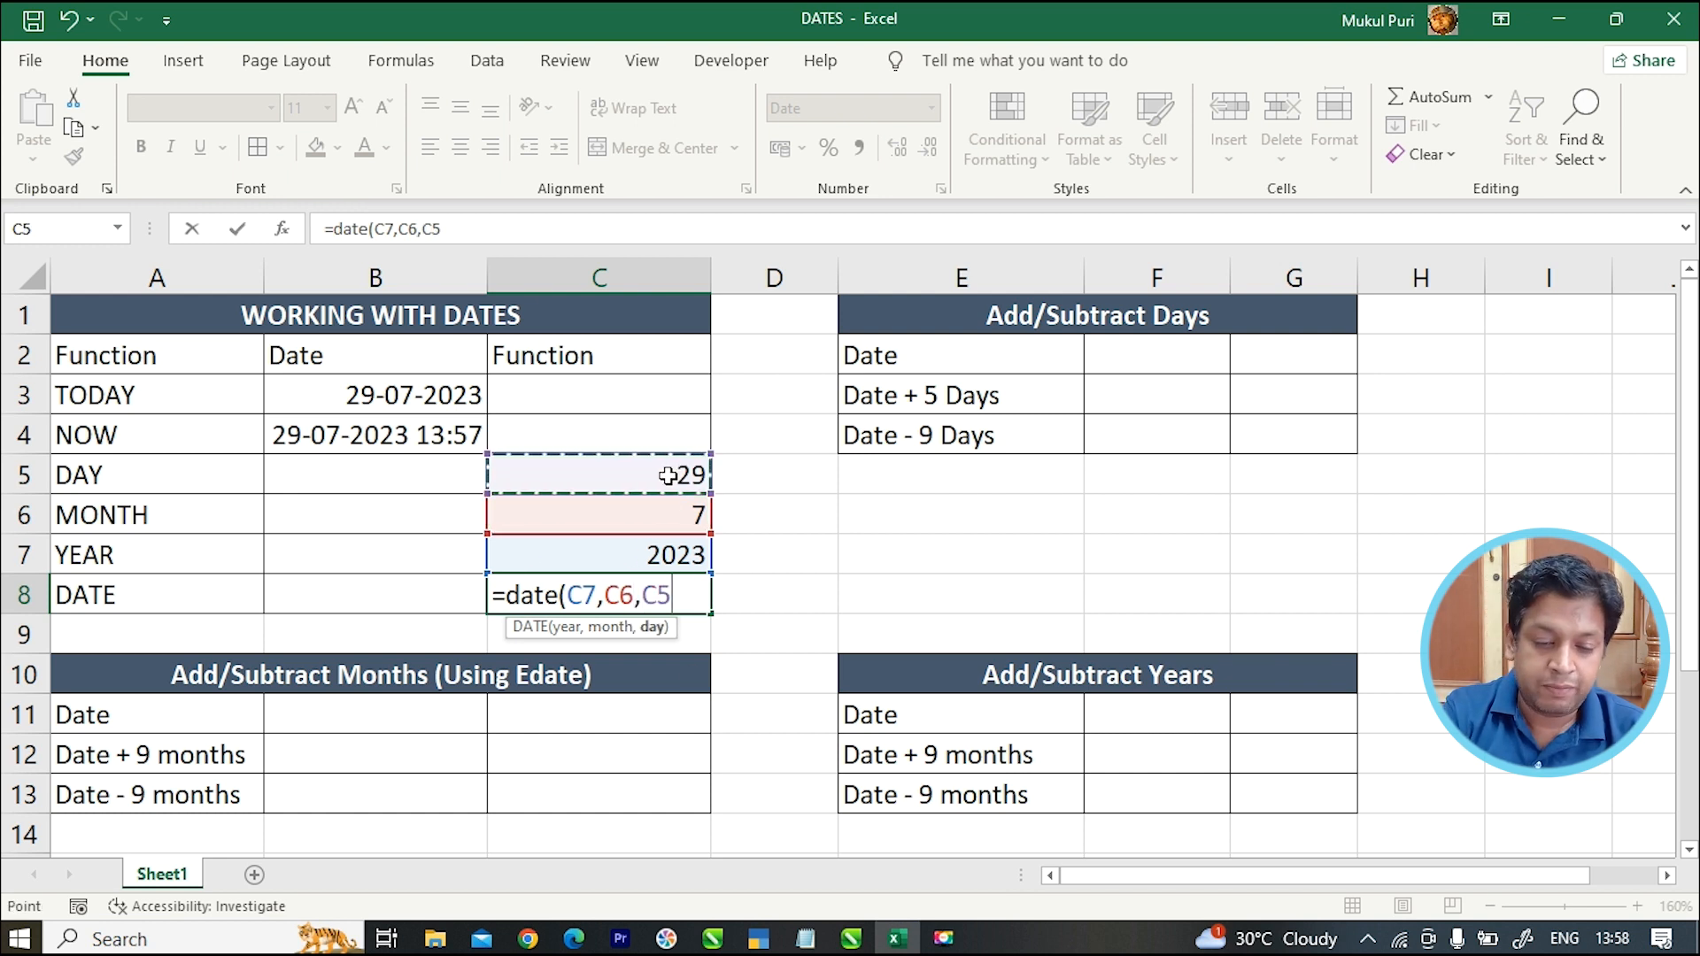
type(")")
key("Return")
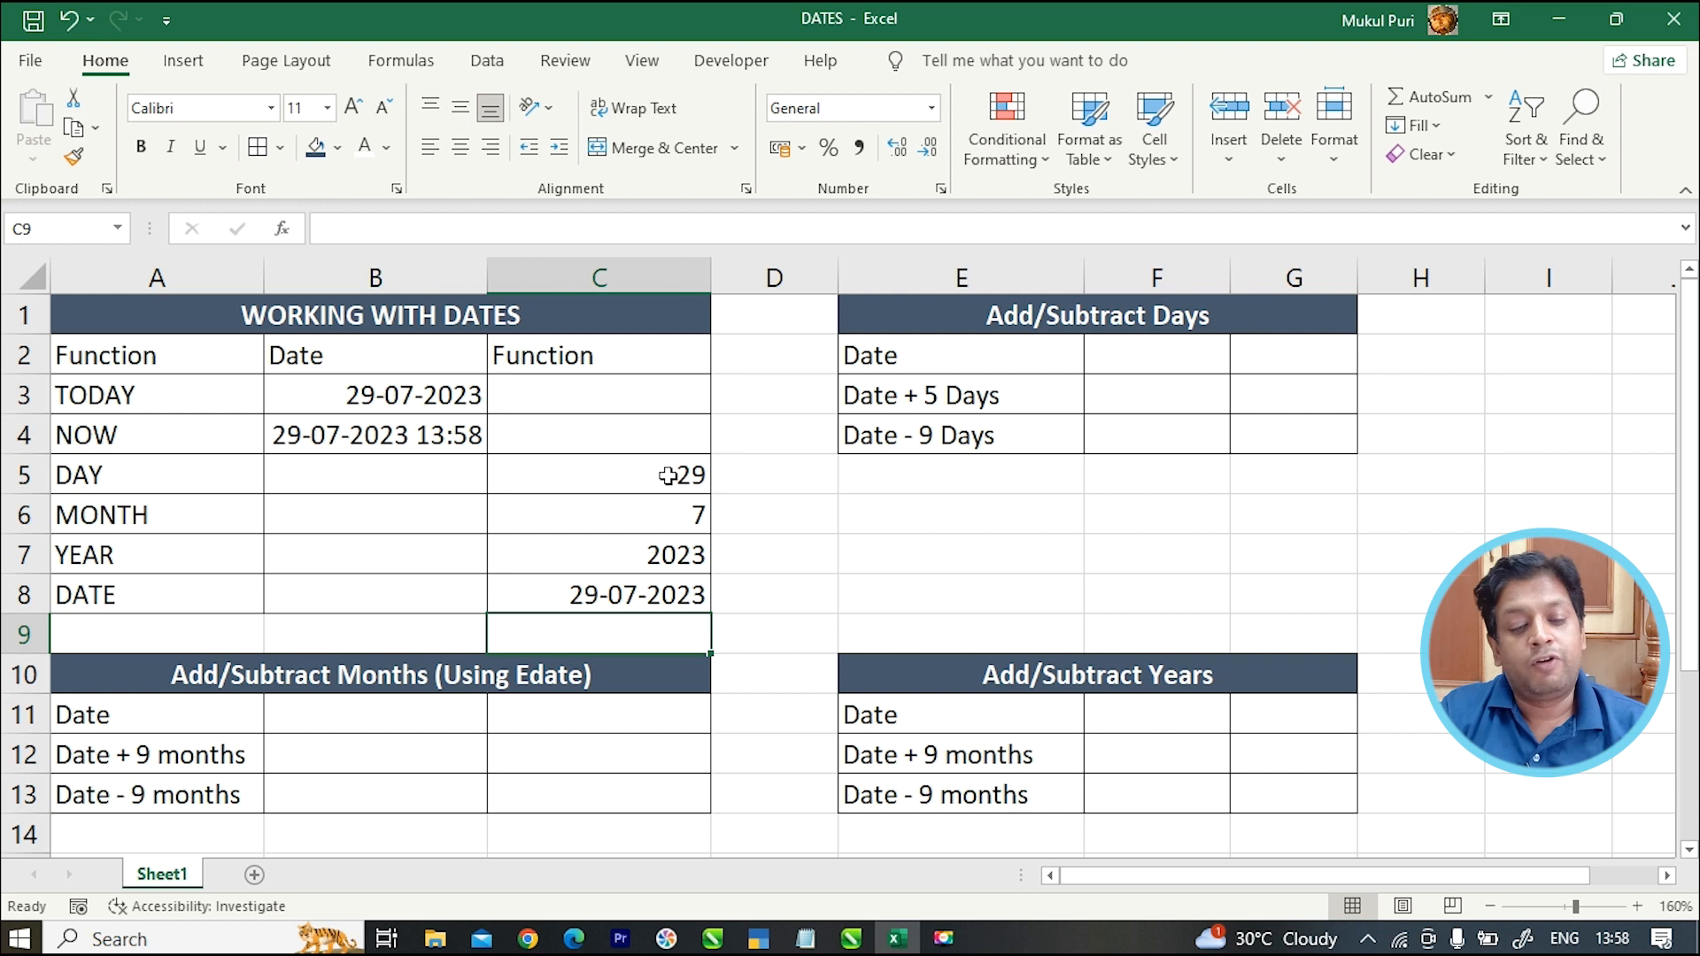
left_click(611, 595)
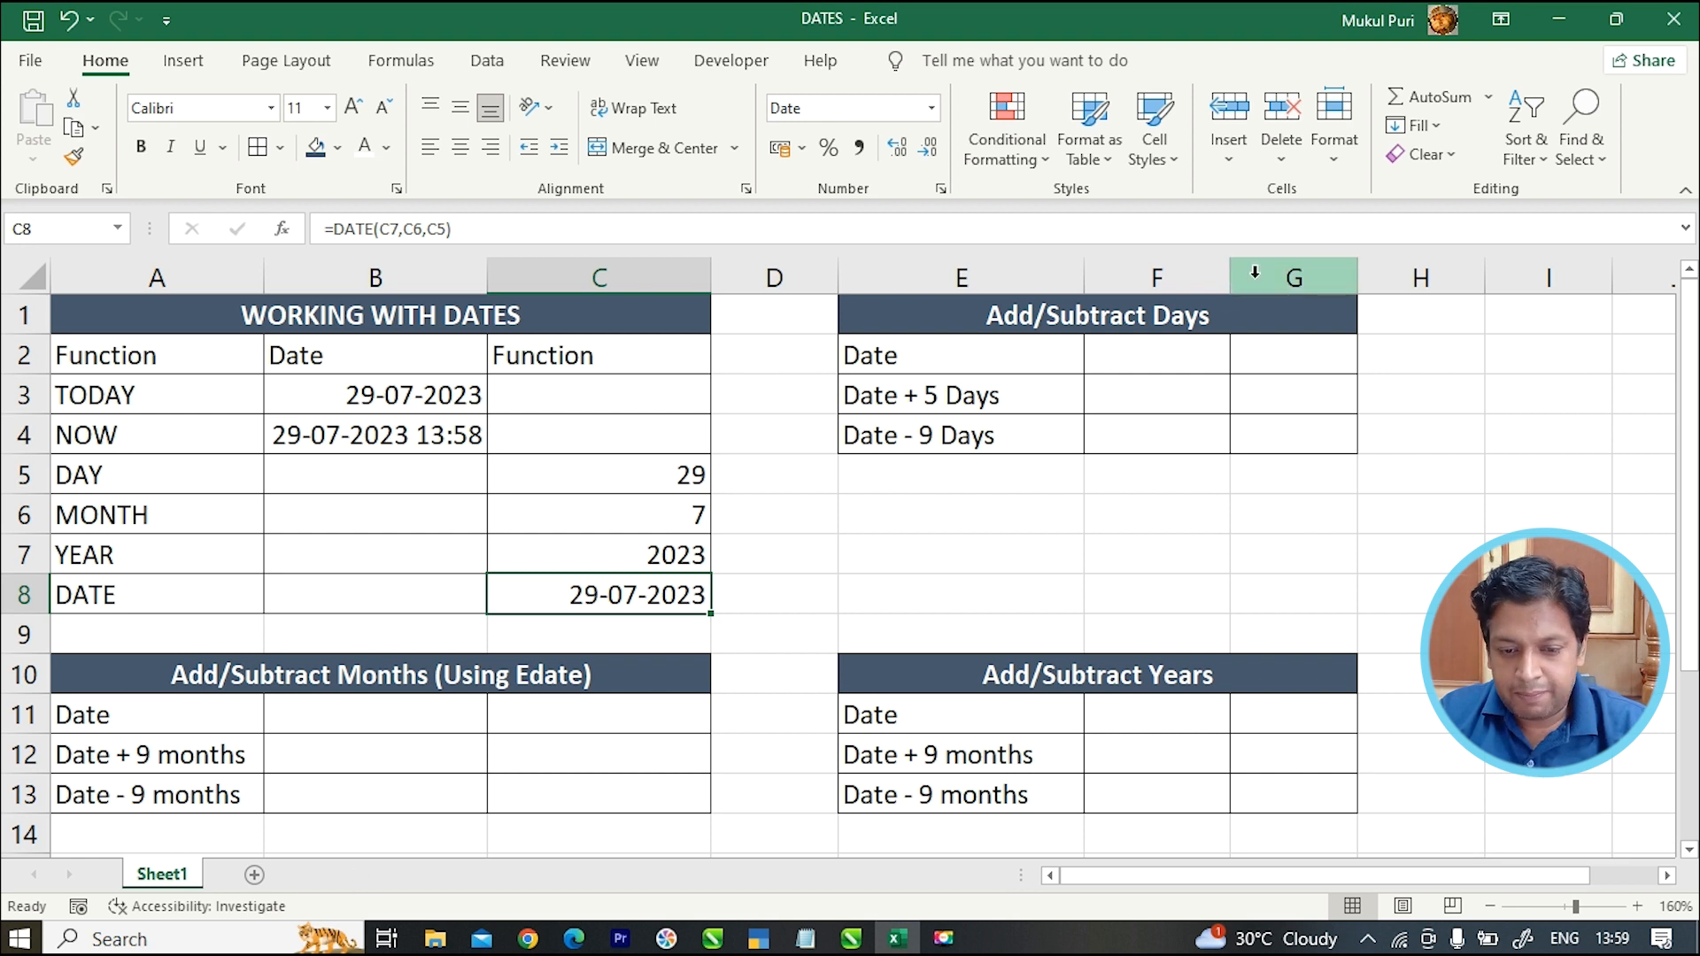
Enter =TODAY() in cell F2 as the starting date of the Add/Subtract Days table.
left_click(1197, 347)
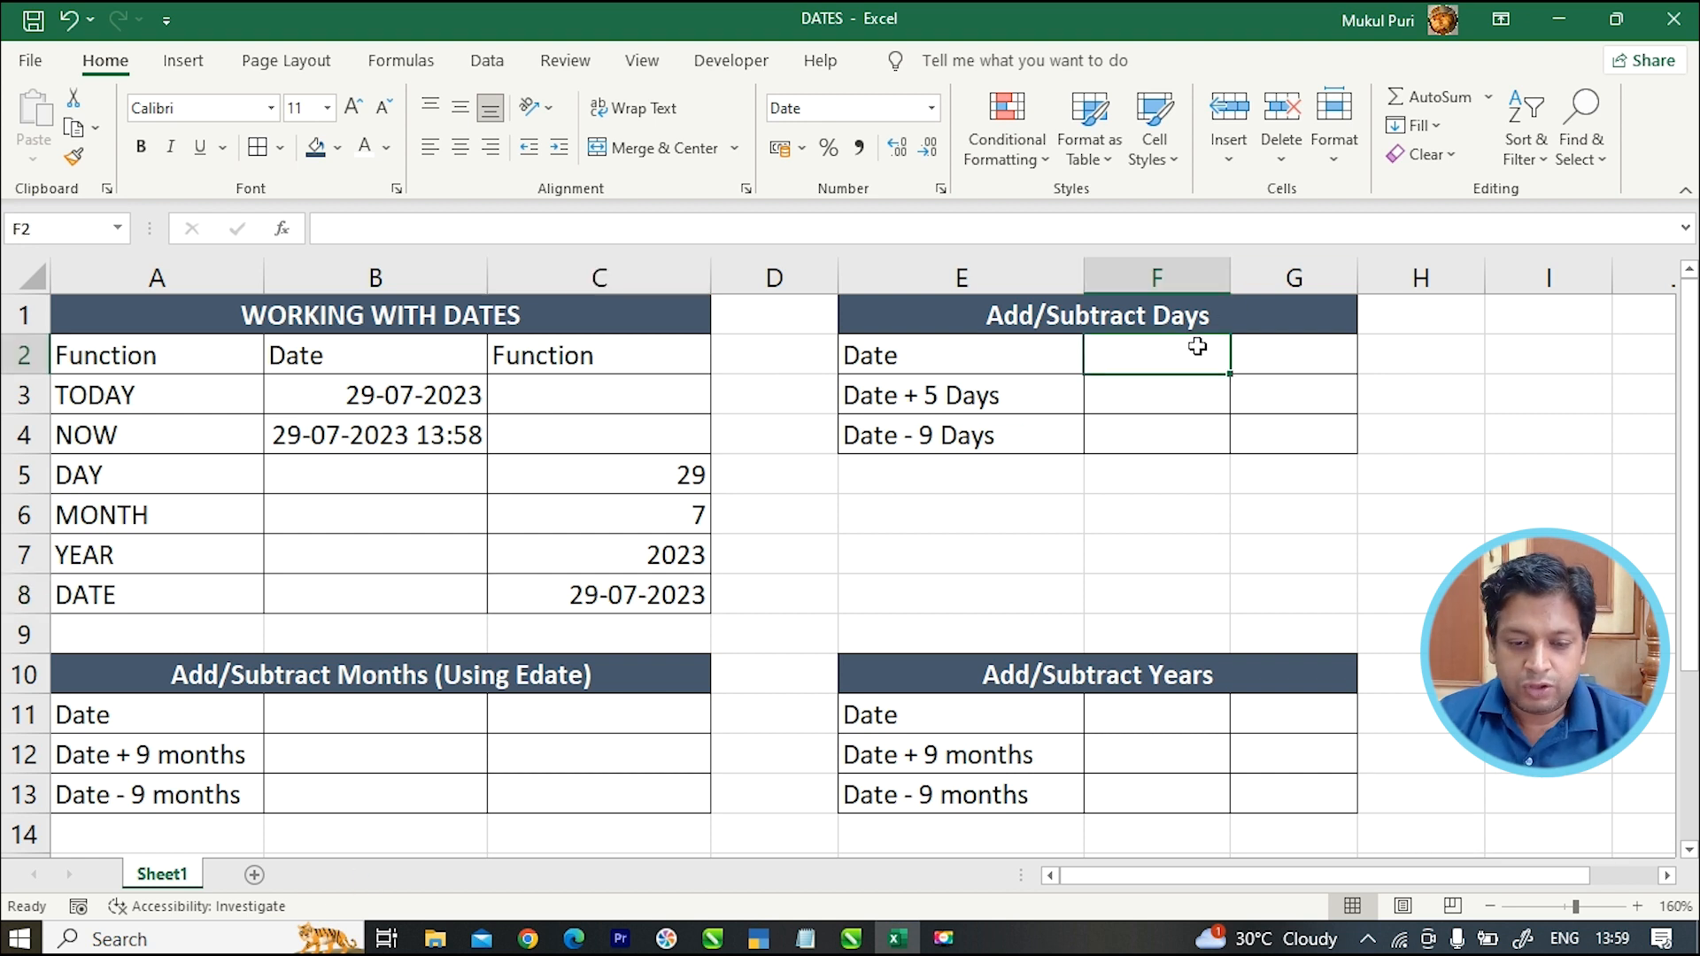
type("=")
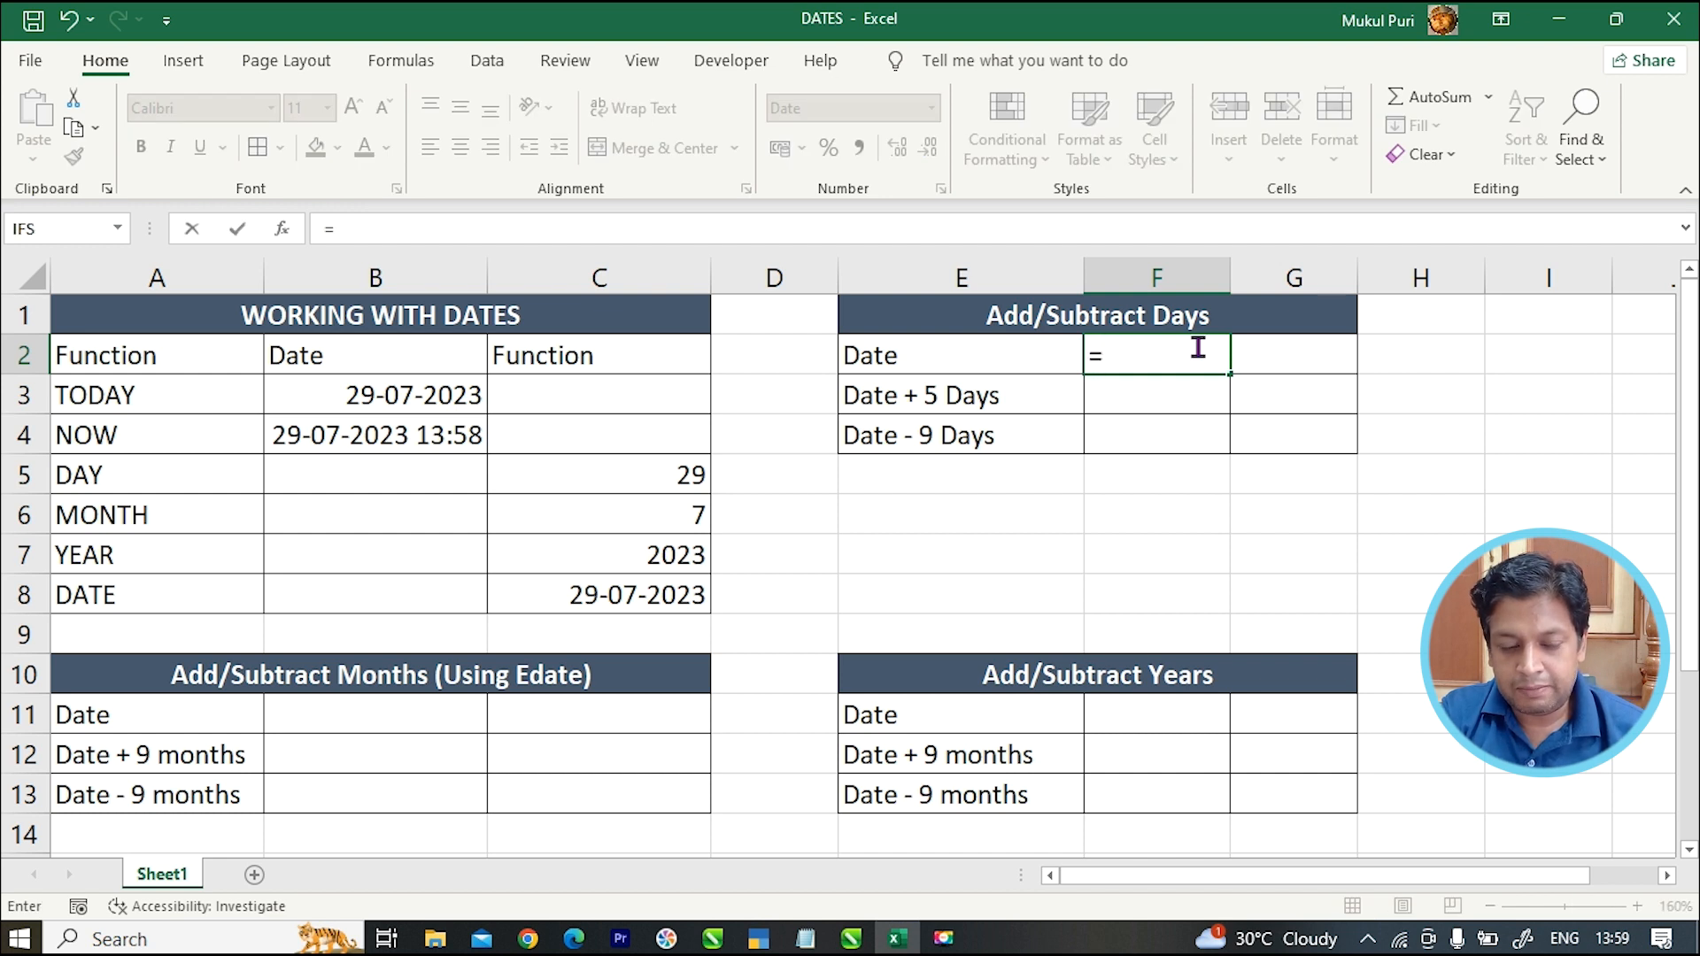
type("to")
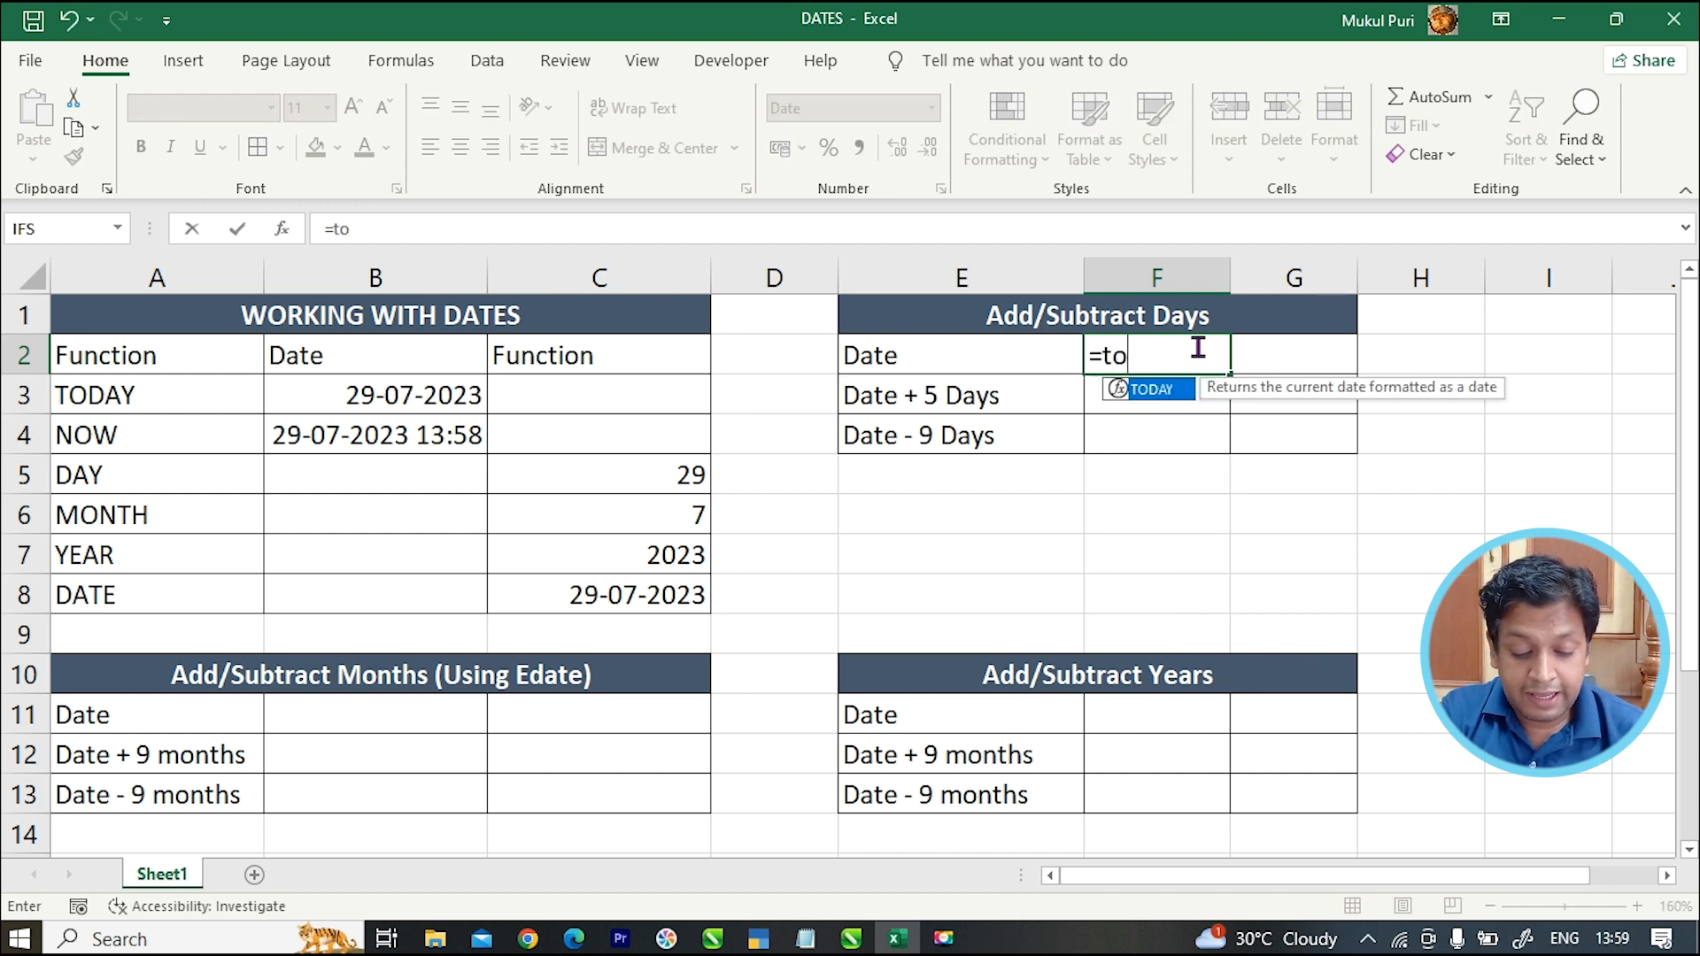
type("day(")
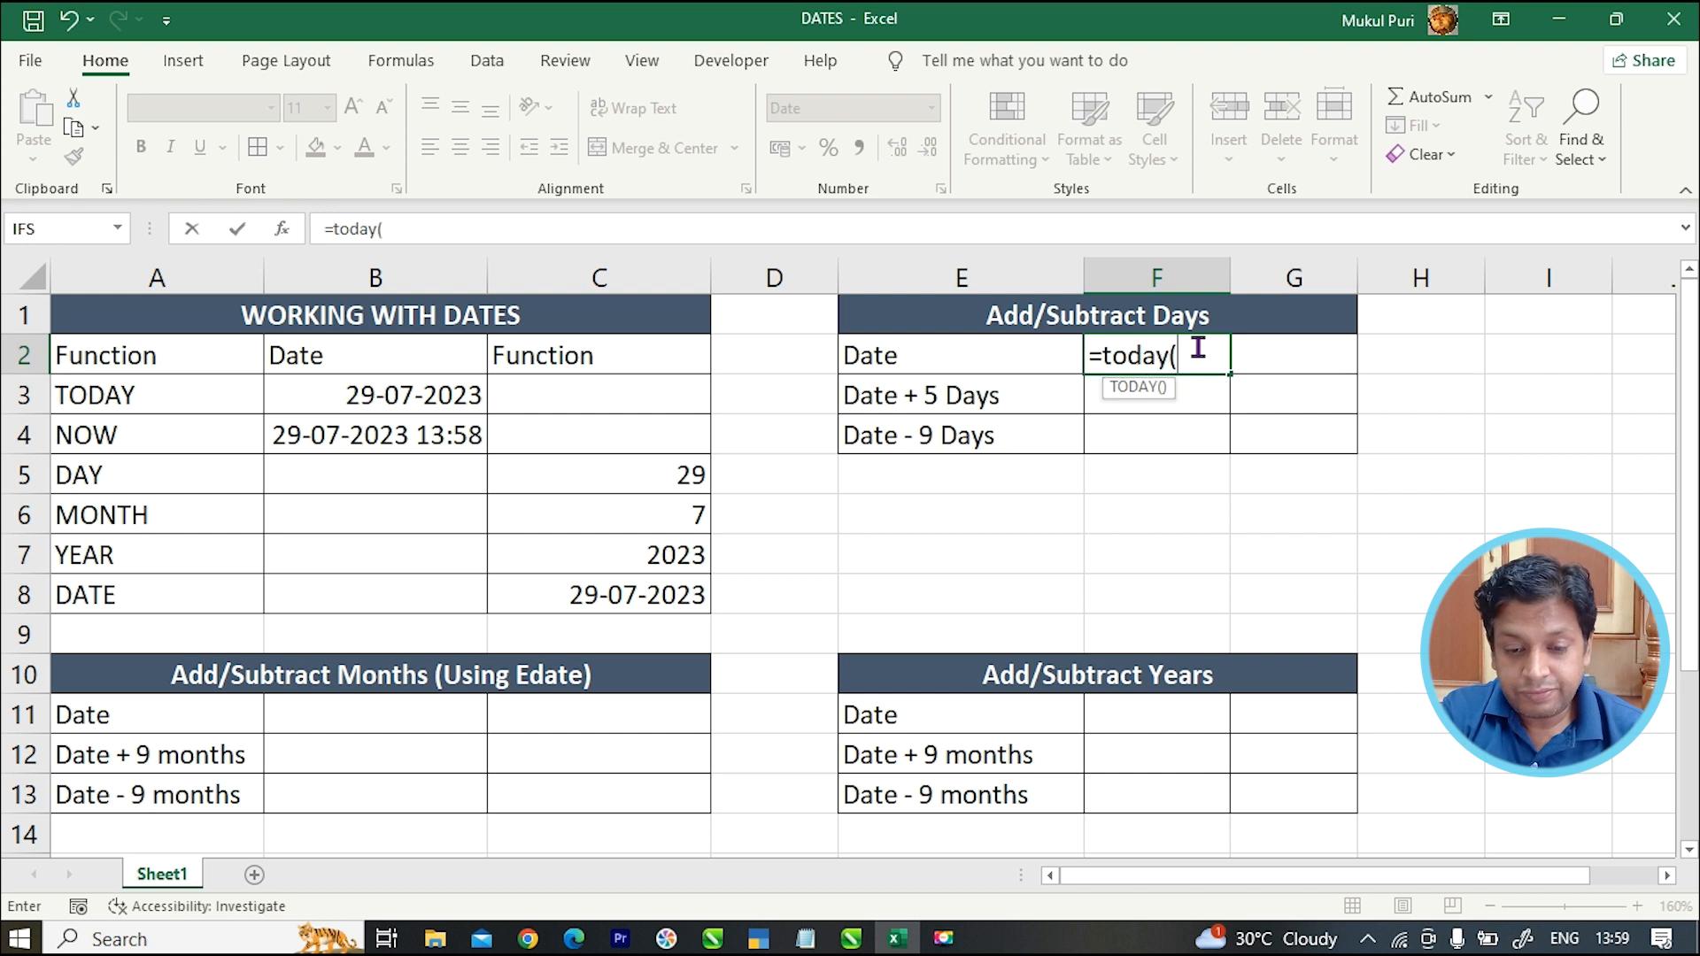
key("Return")
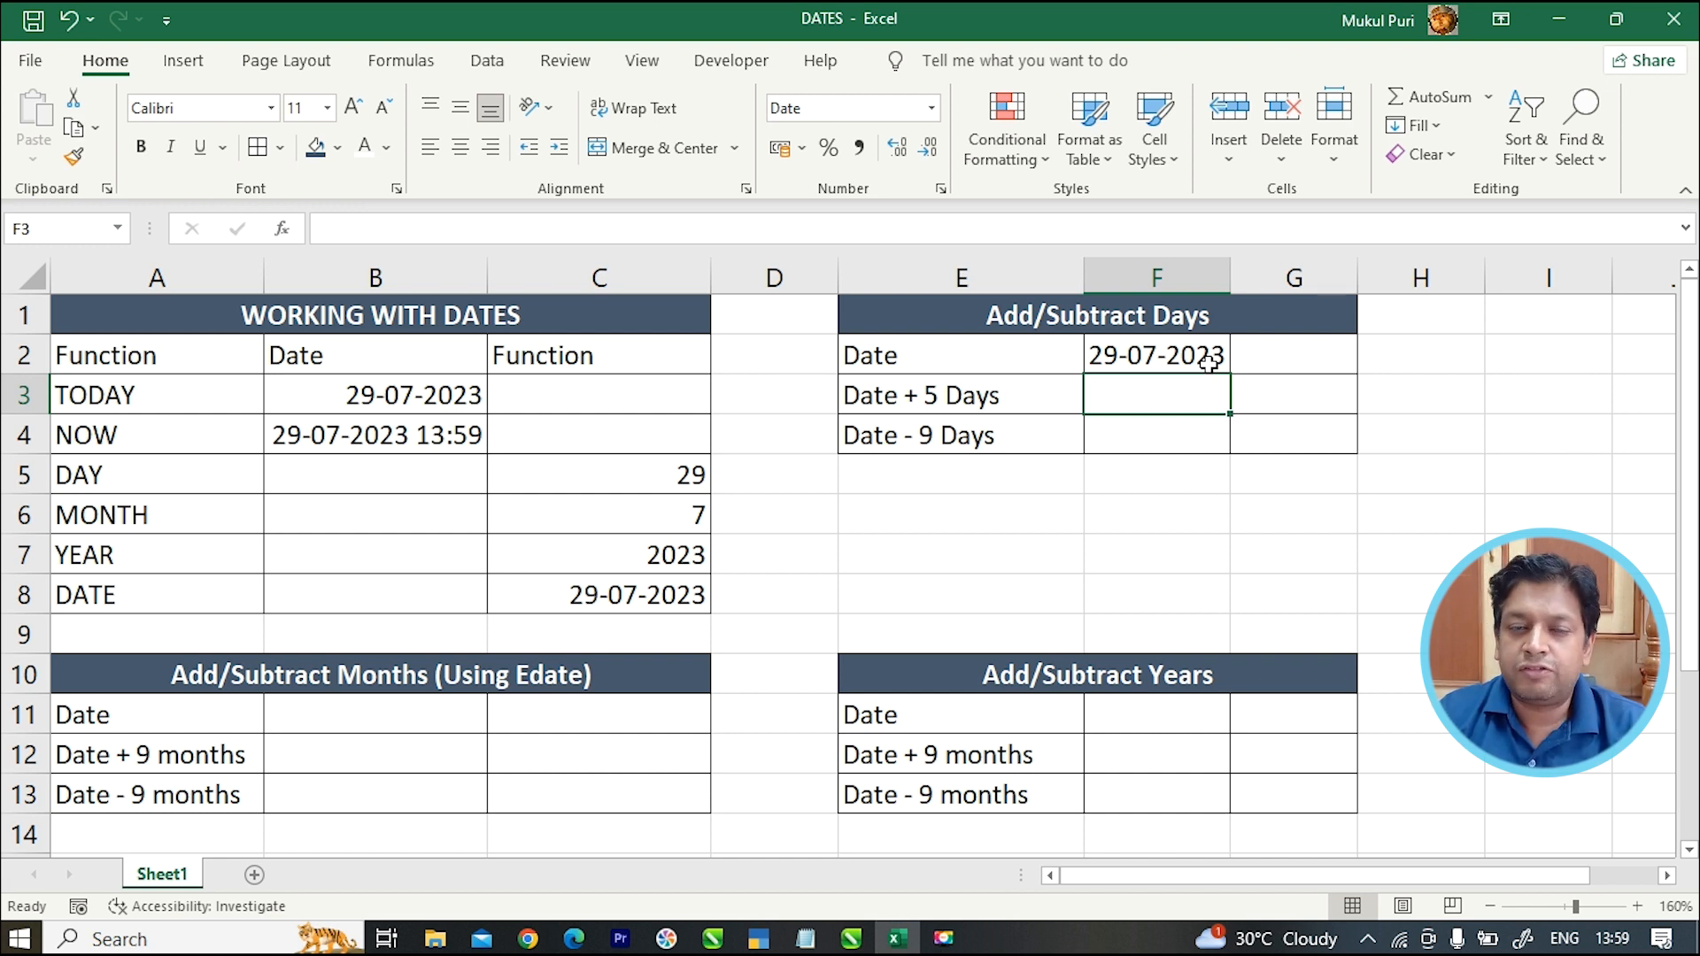
Enter the day offsets for the Add/Subtract Days table: 5 in cell G3 and -9 in cell G4.
left_click(883, 402)
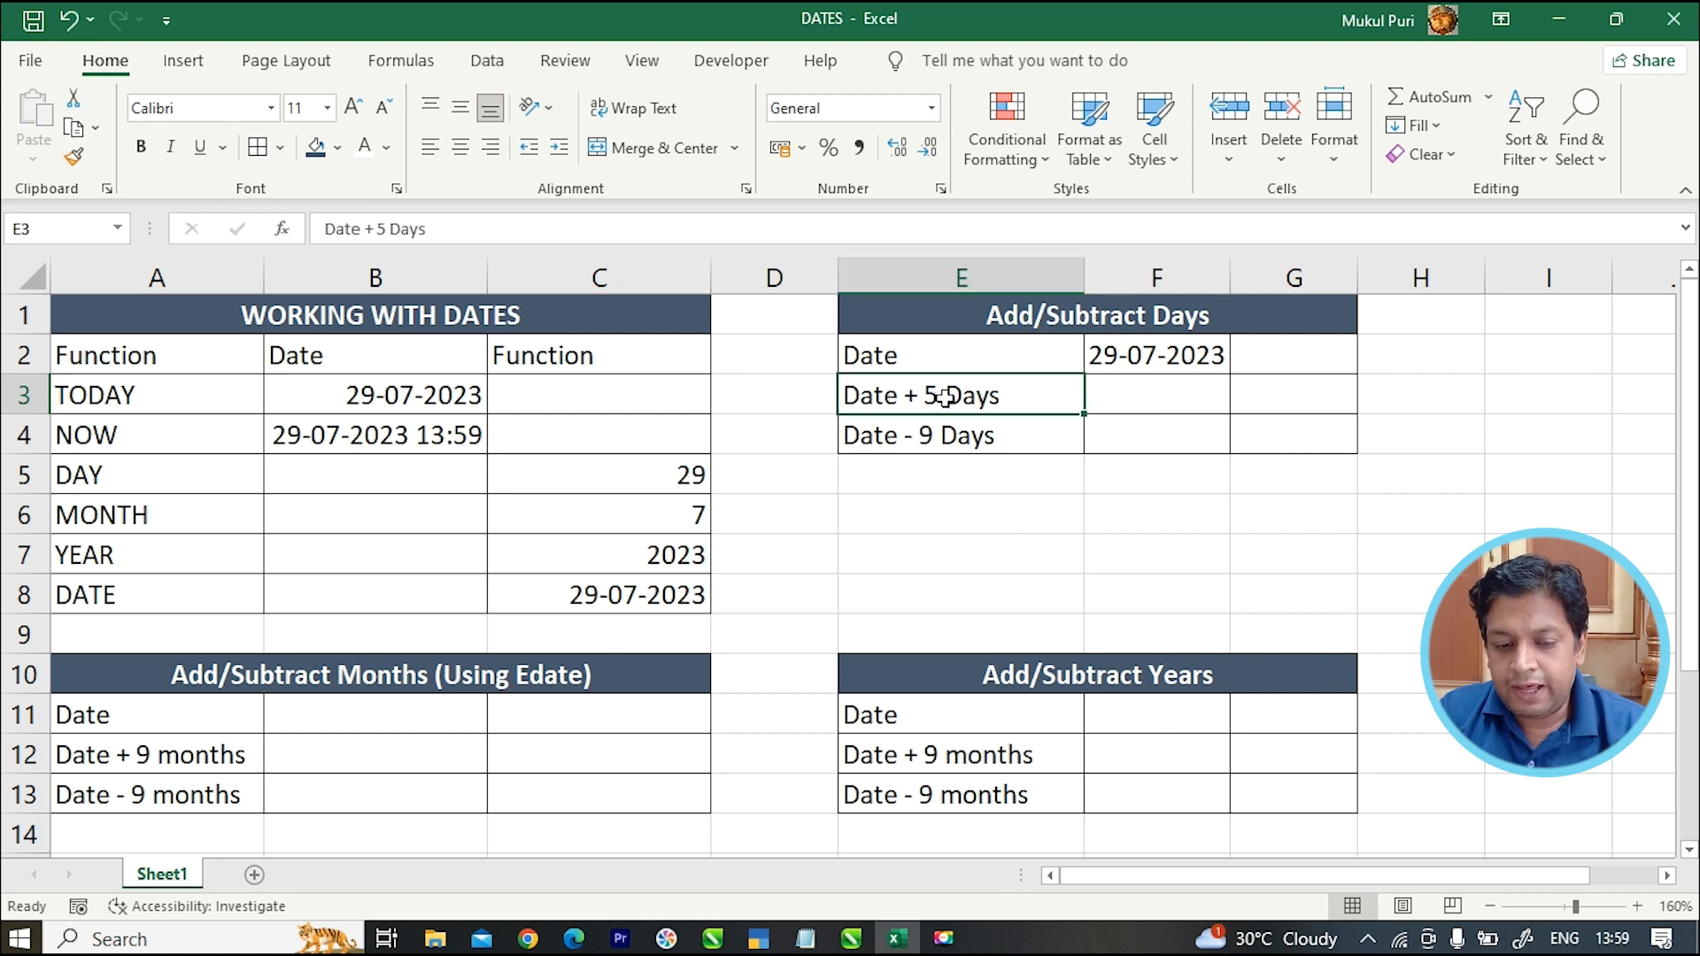
left_click(1274, 390)
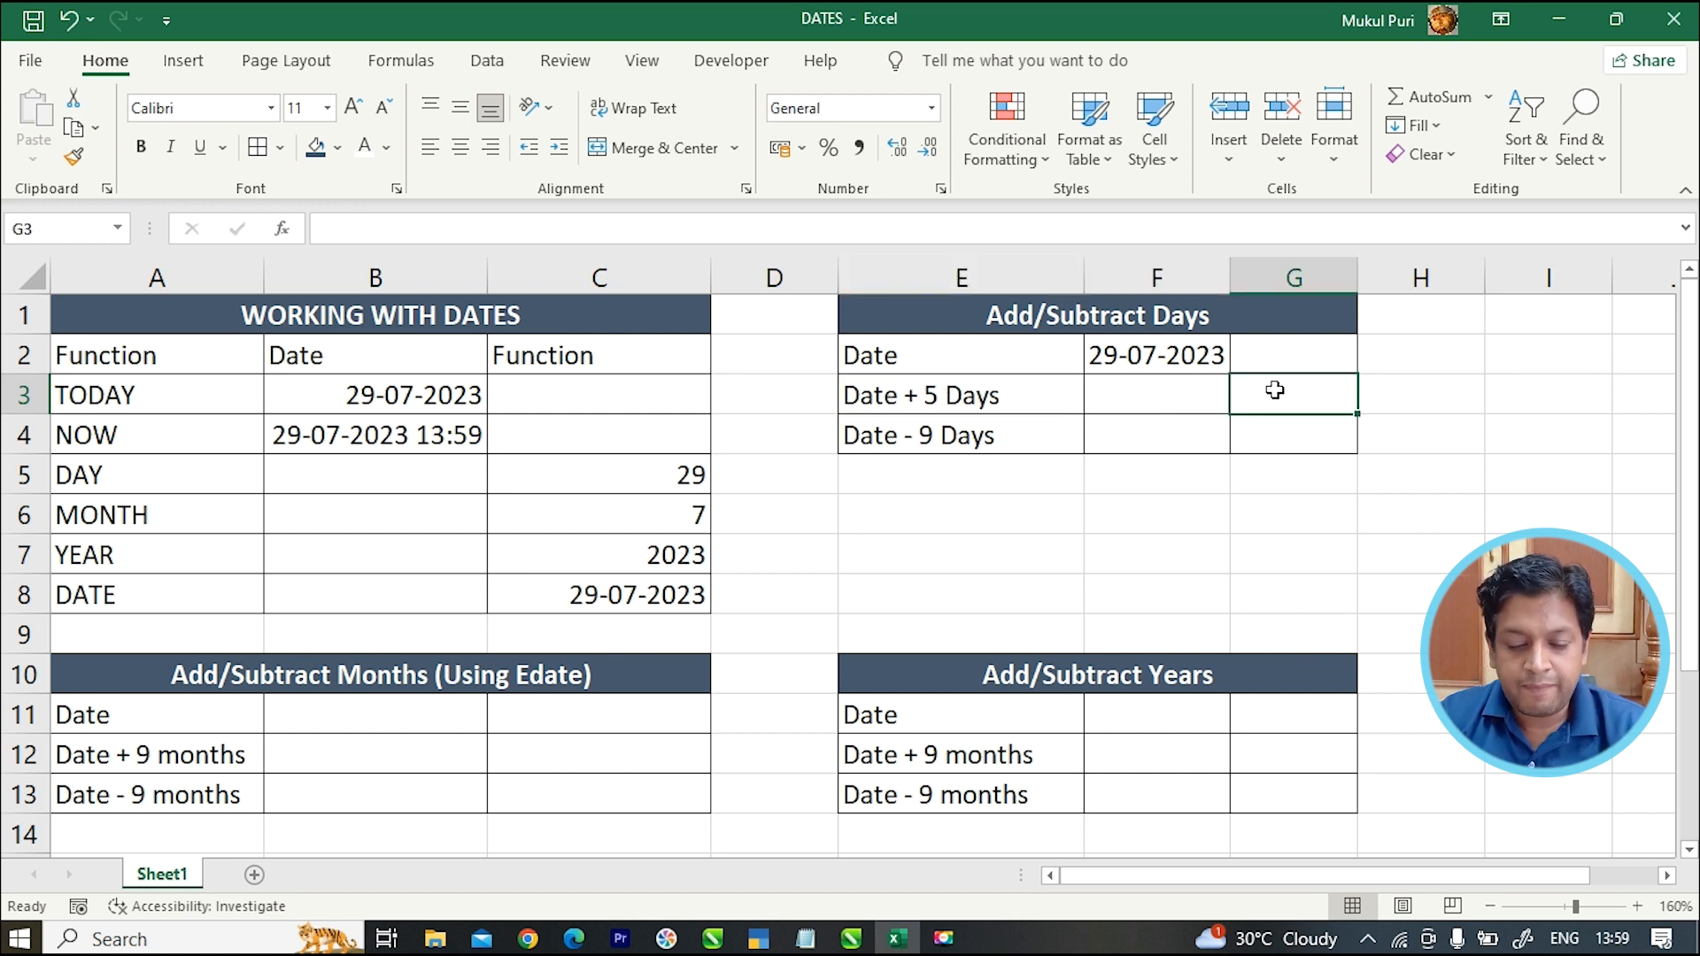
type("5")
key("Return")
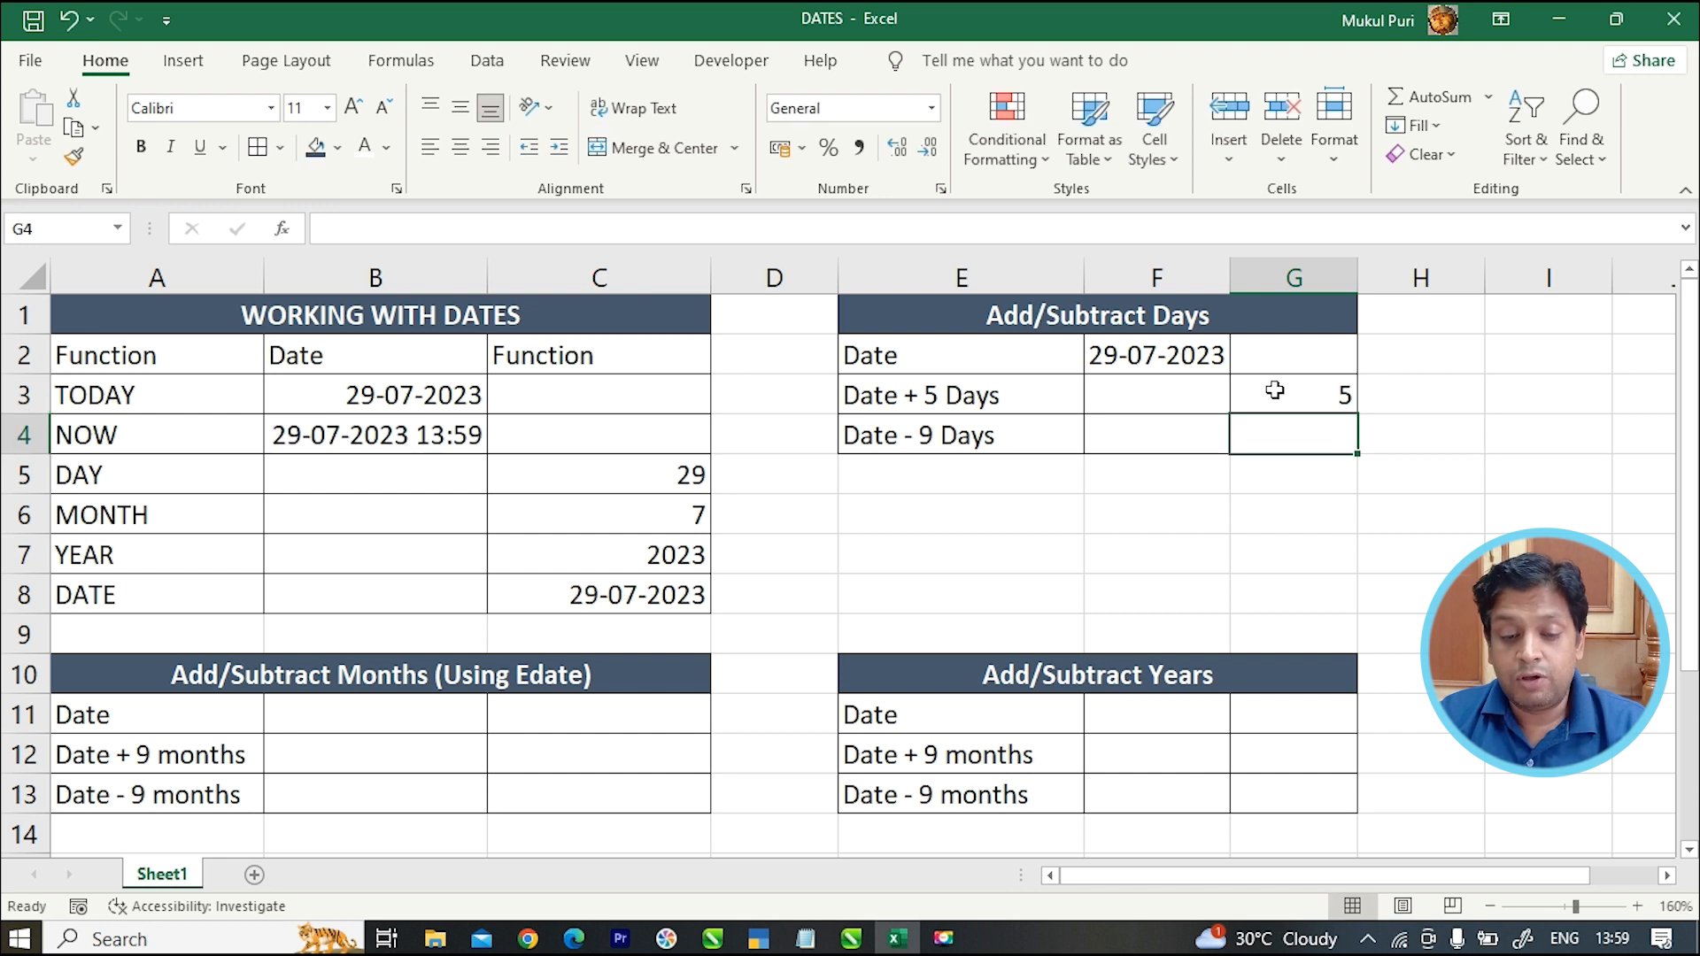
type("-9")
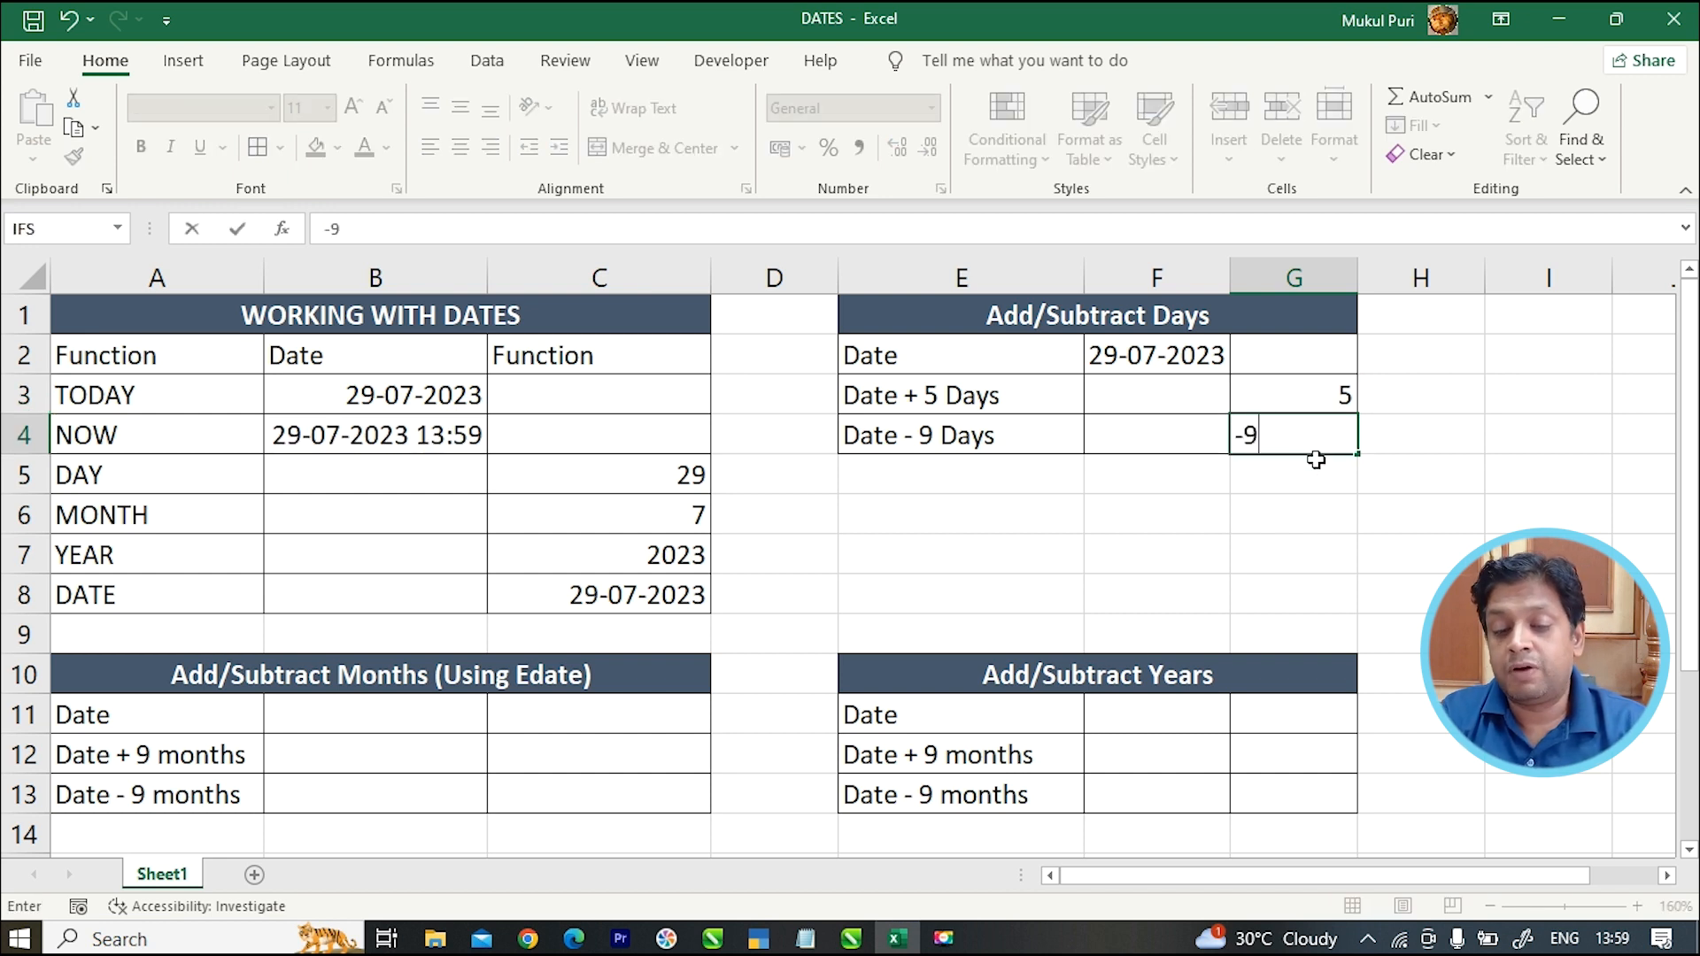
key("Return")
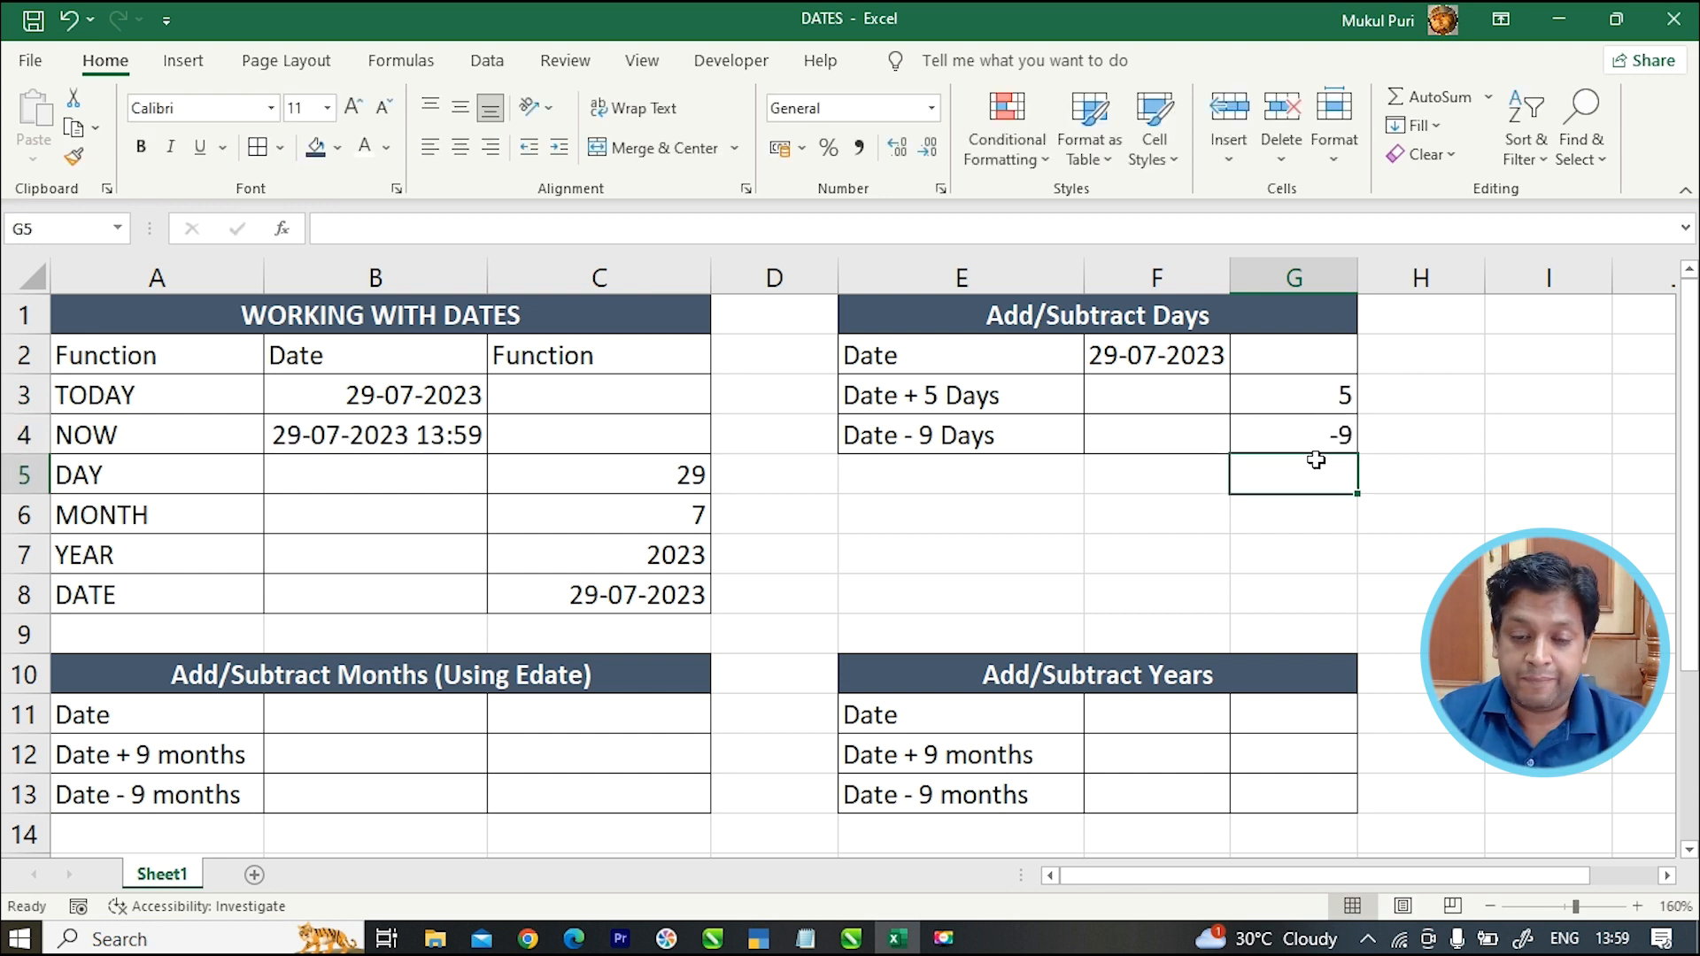
Add the five days to the starting date by entering =F2+G3 in cell F3.
left_click(1192, 396)
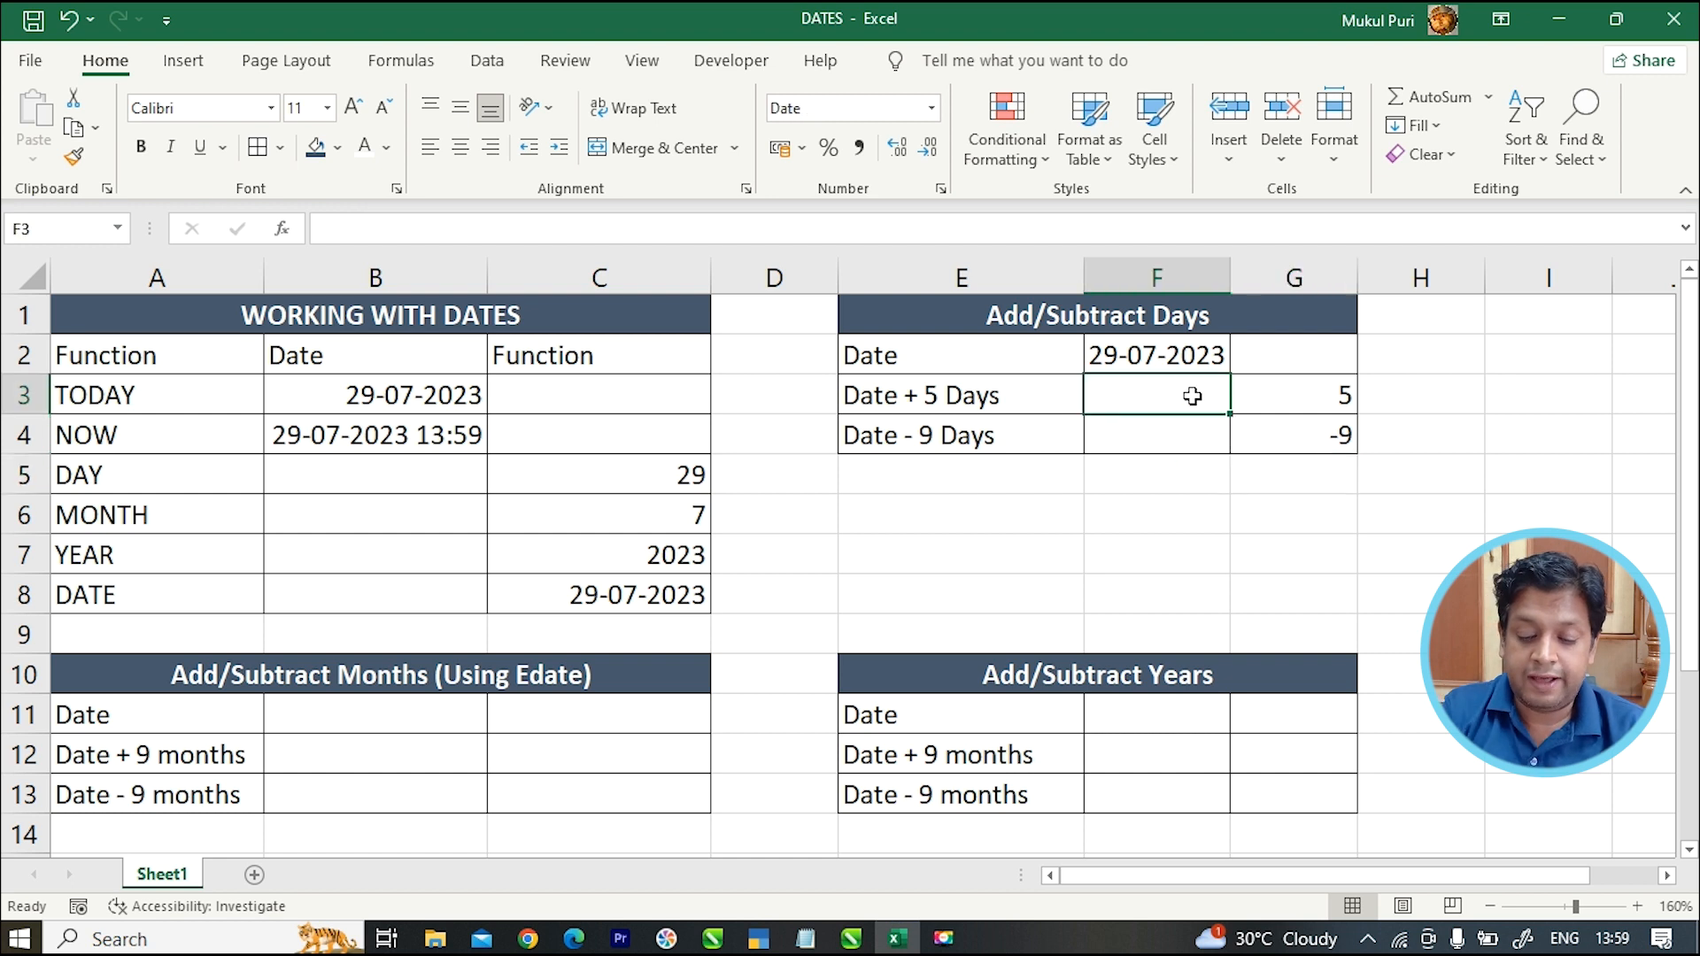
type("=")
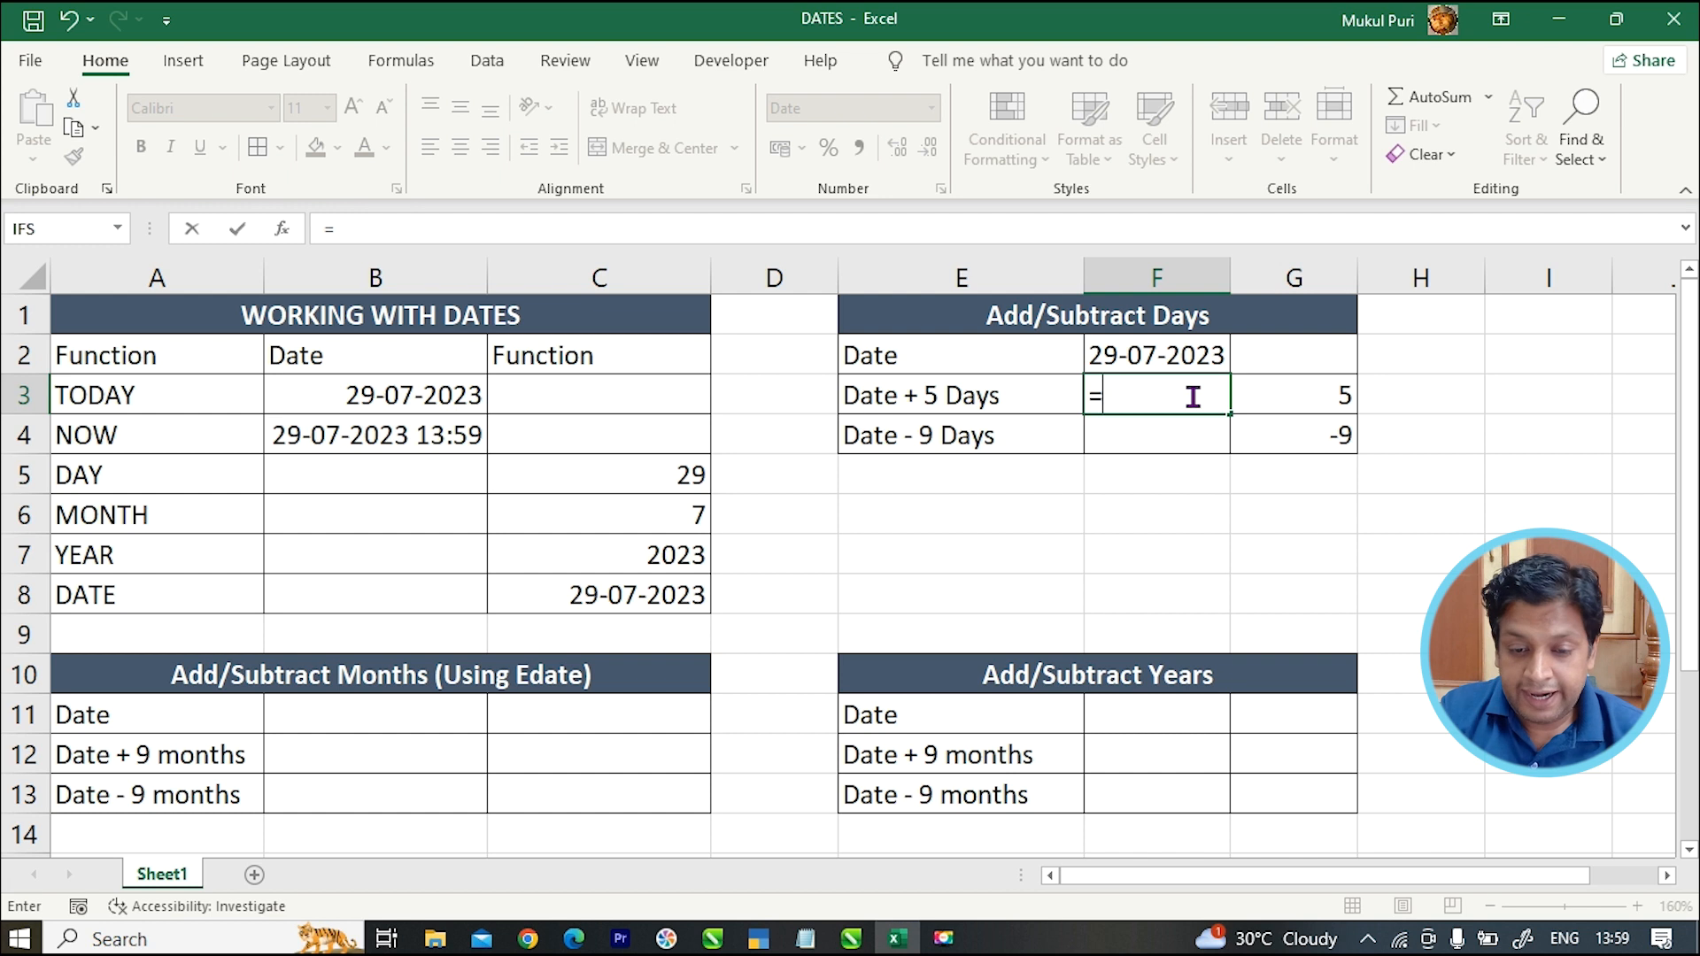
left_click(1213, 356)
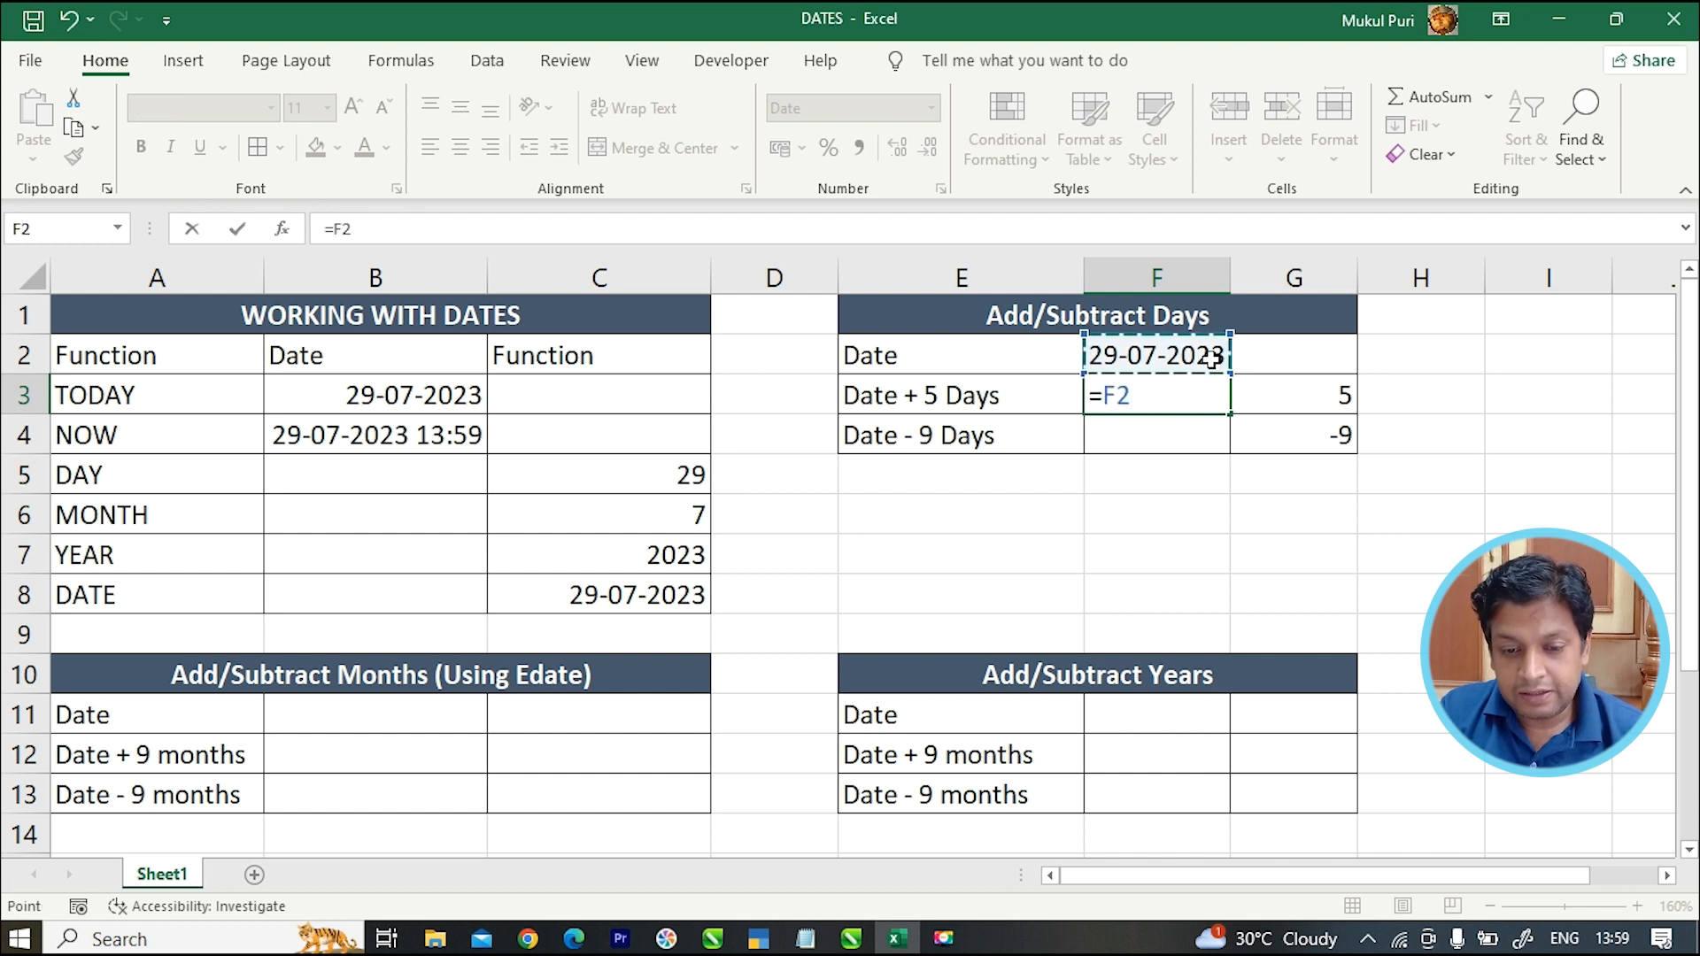
type("+")
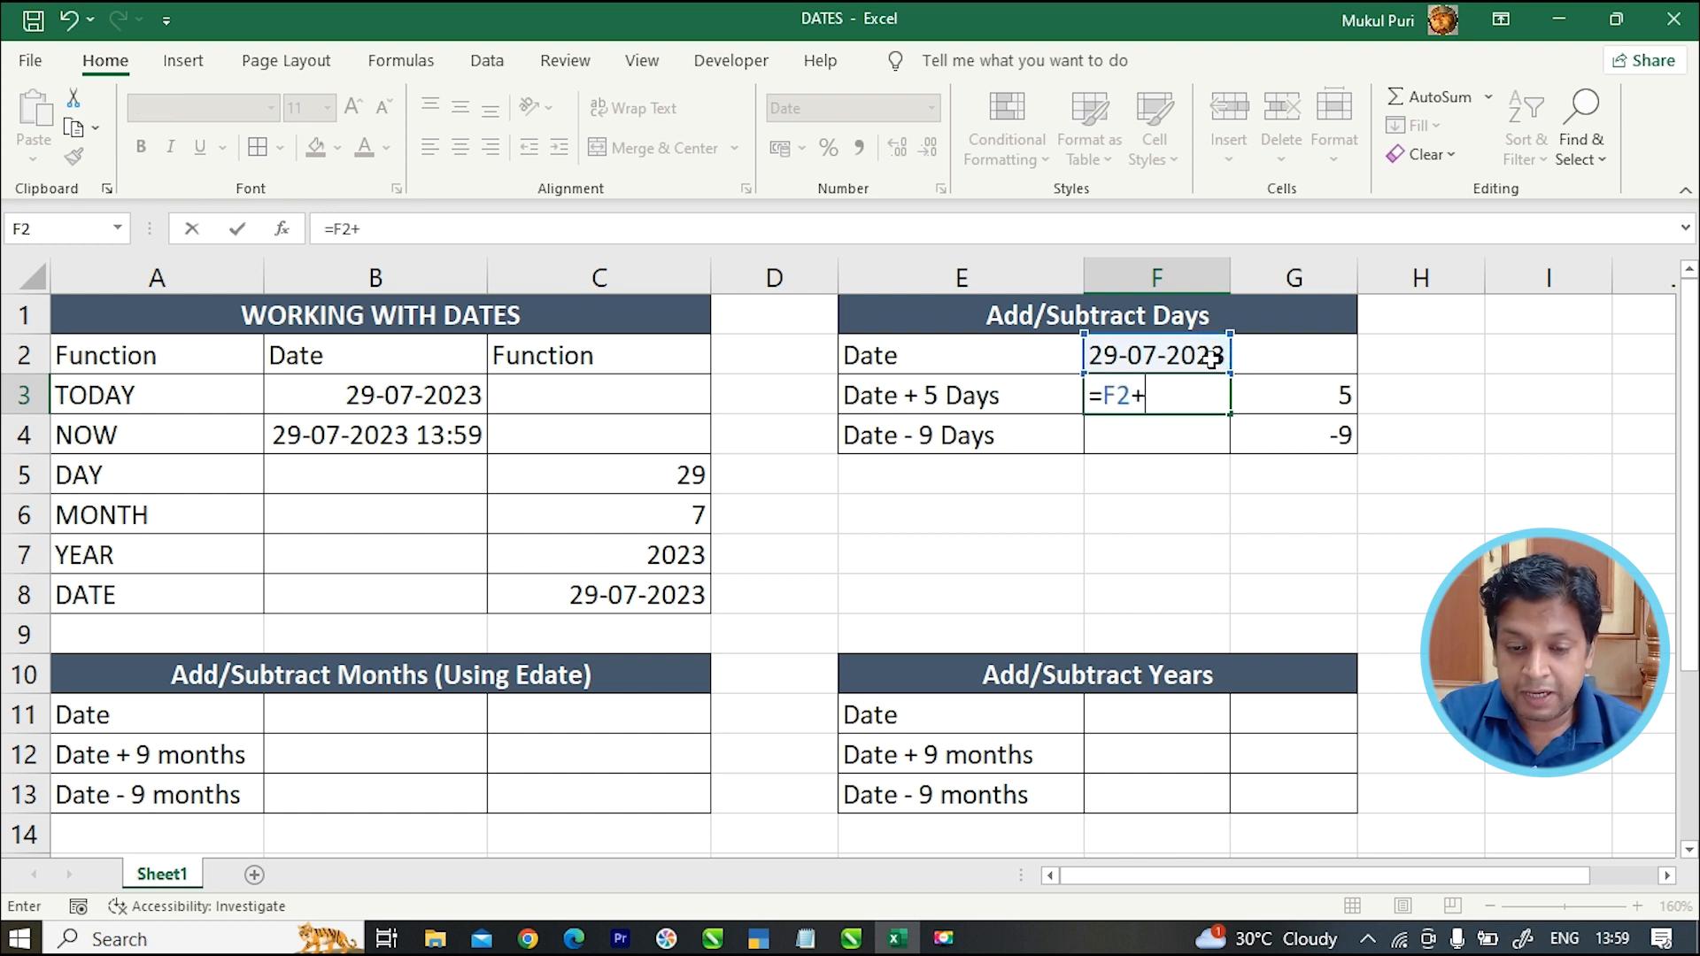
left_click(1340, 400)
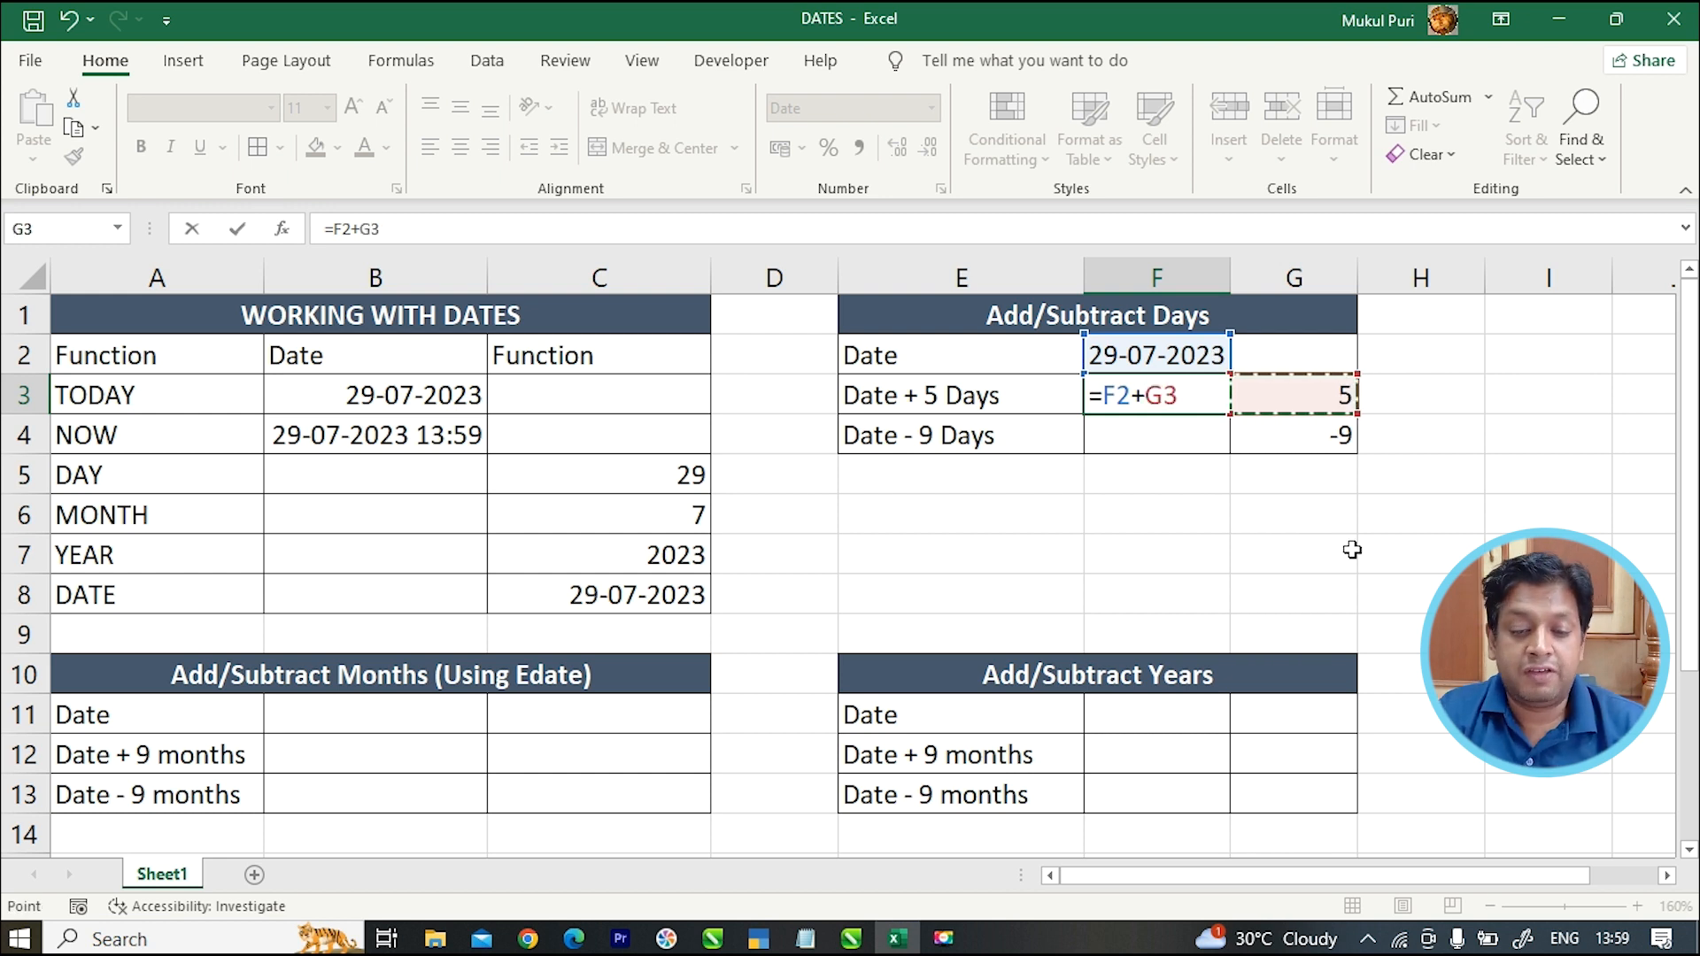
key("Return")
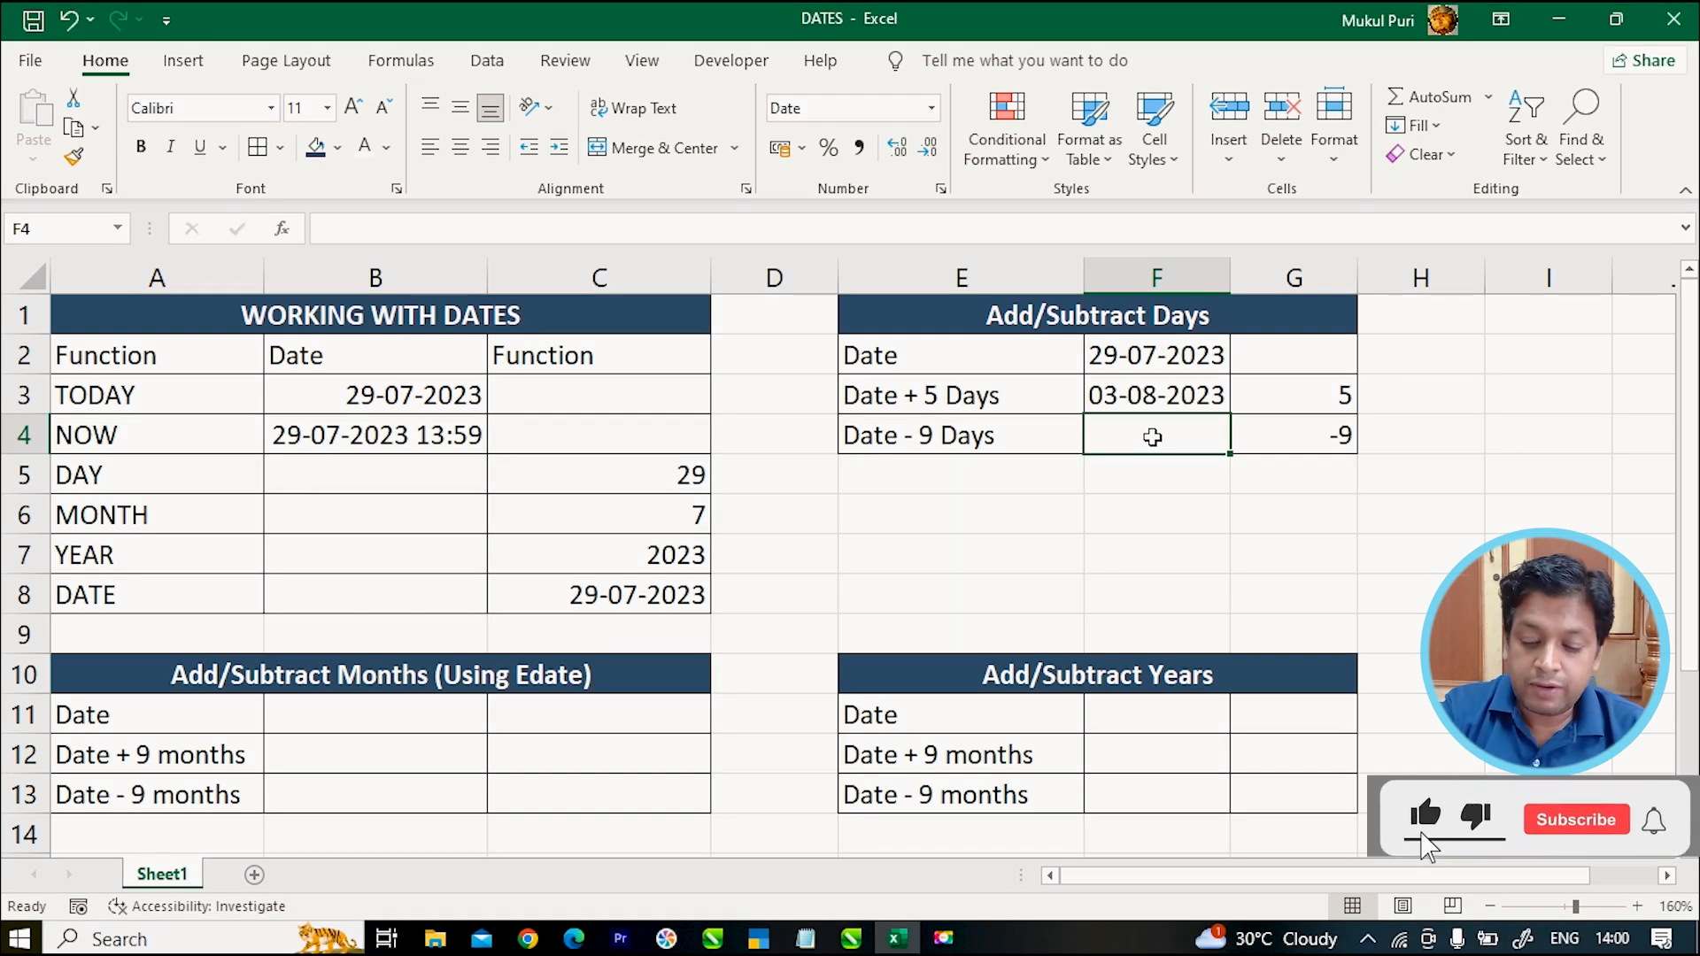
Subtract nine days from the starting date by entering =F2+G4 in cell F4, and review the contents of F2 and G3.
type("=")
left_click(1174, 355)
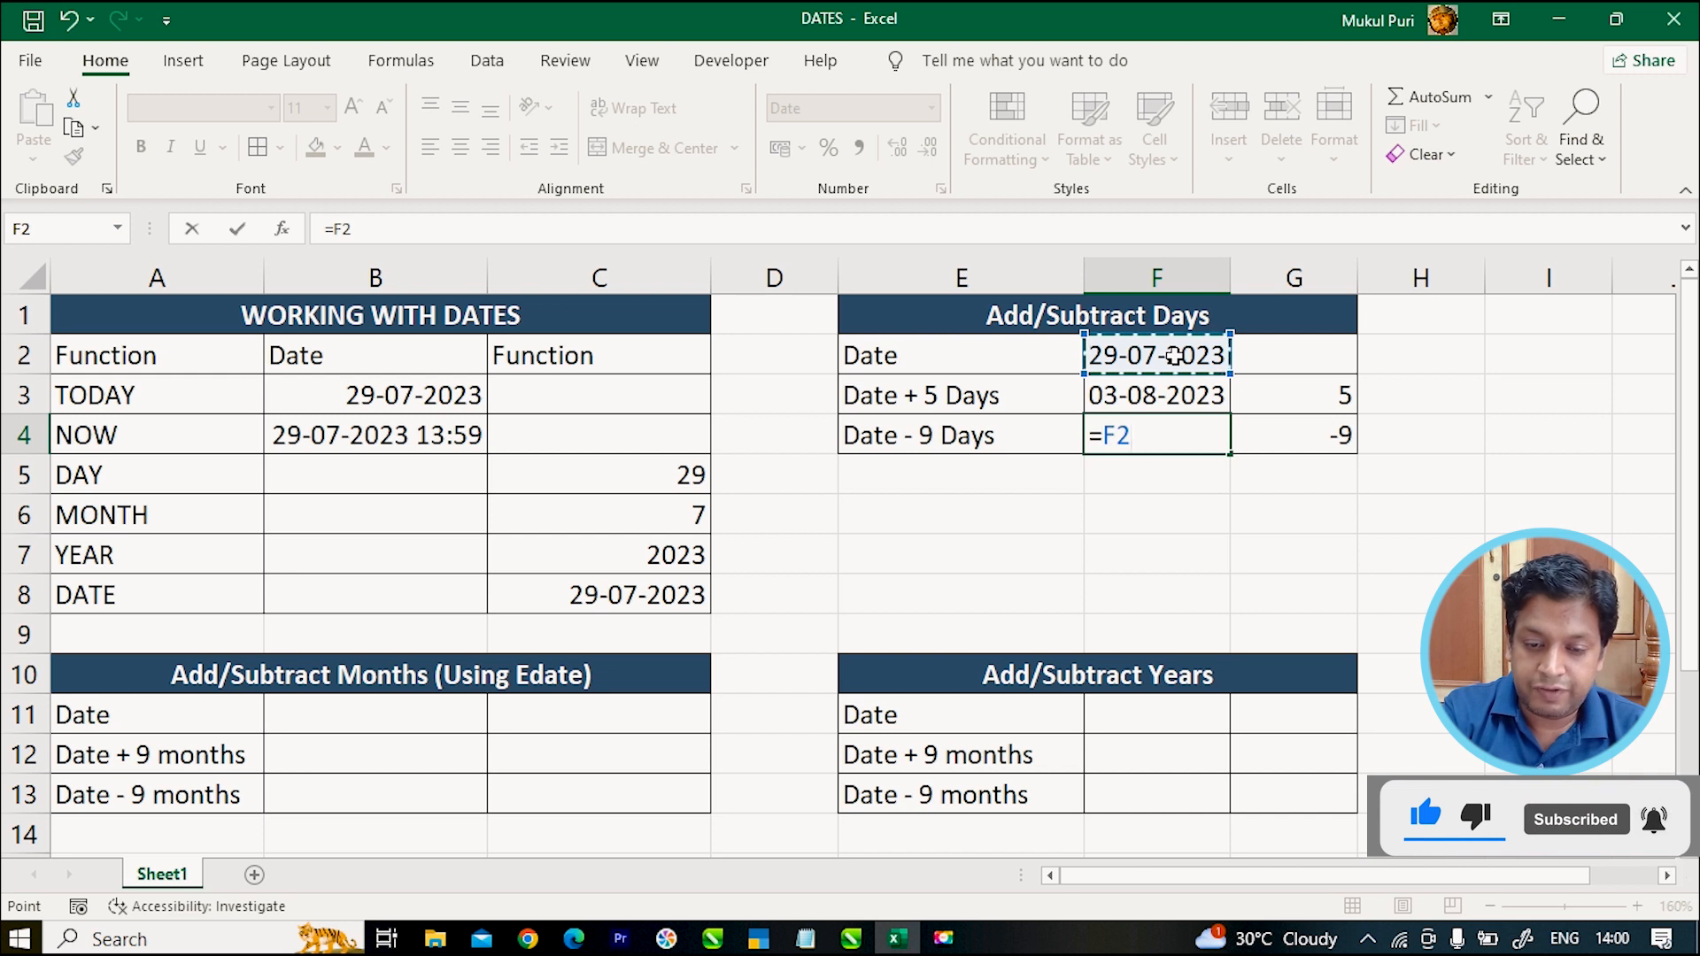
type("+")
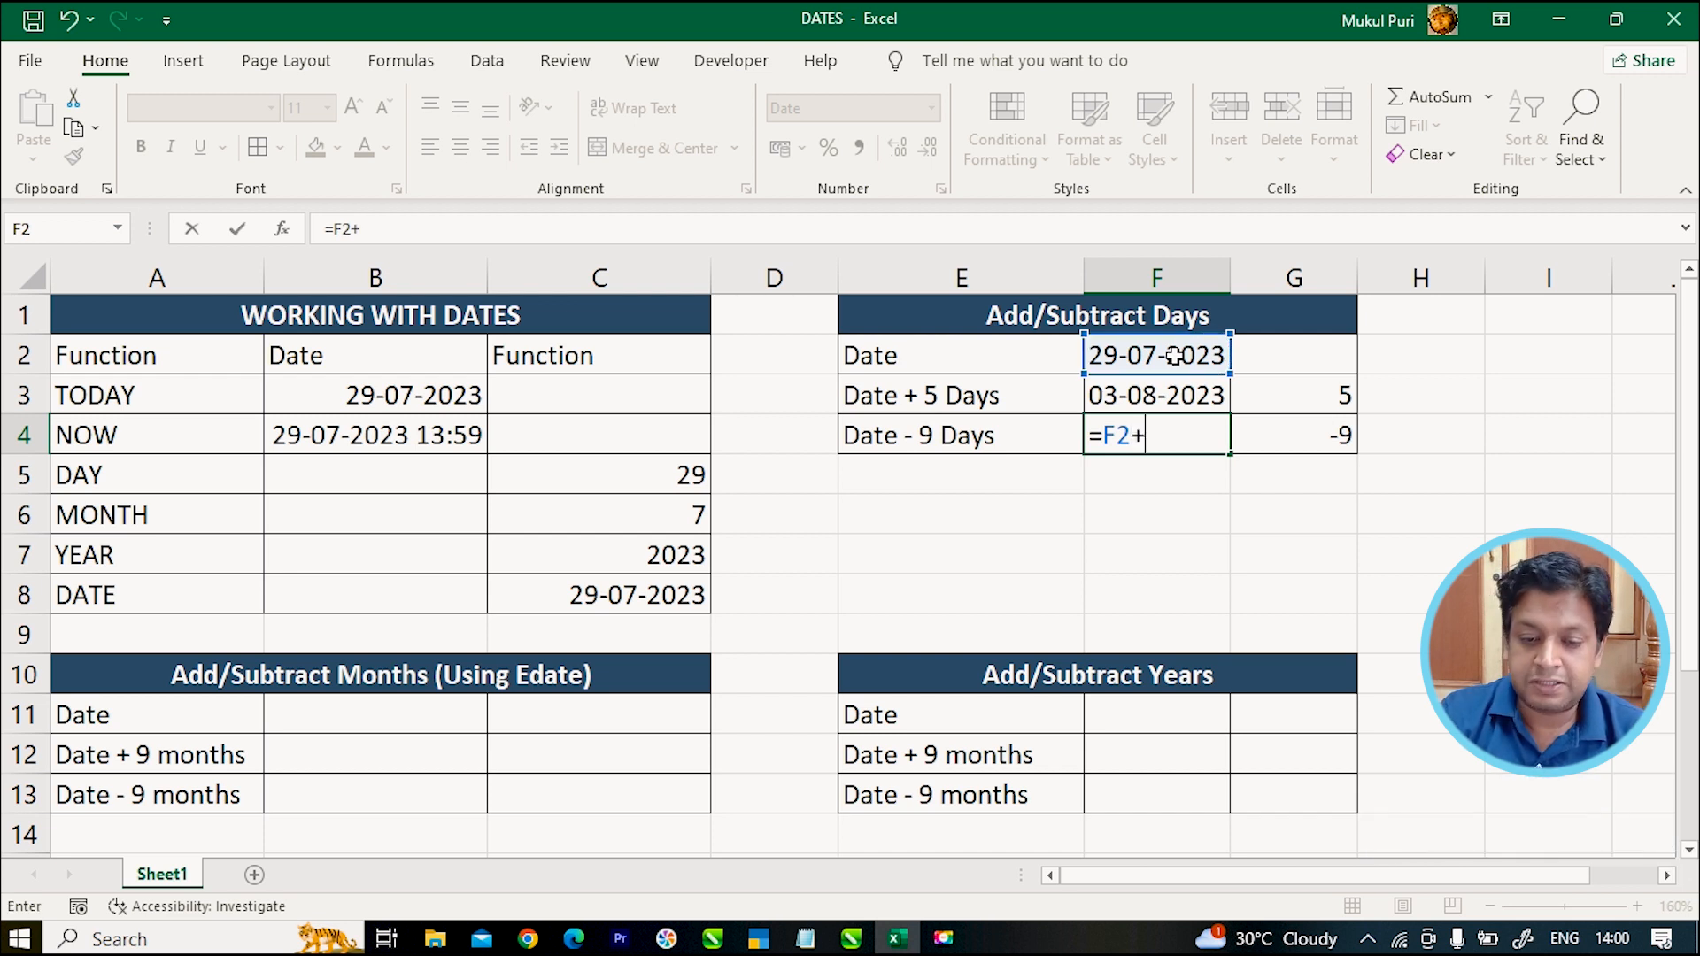
left_click(1313, 430)
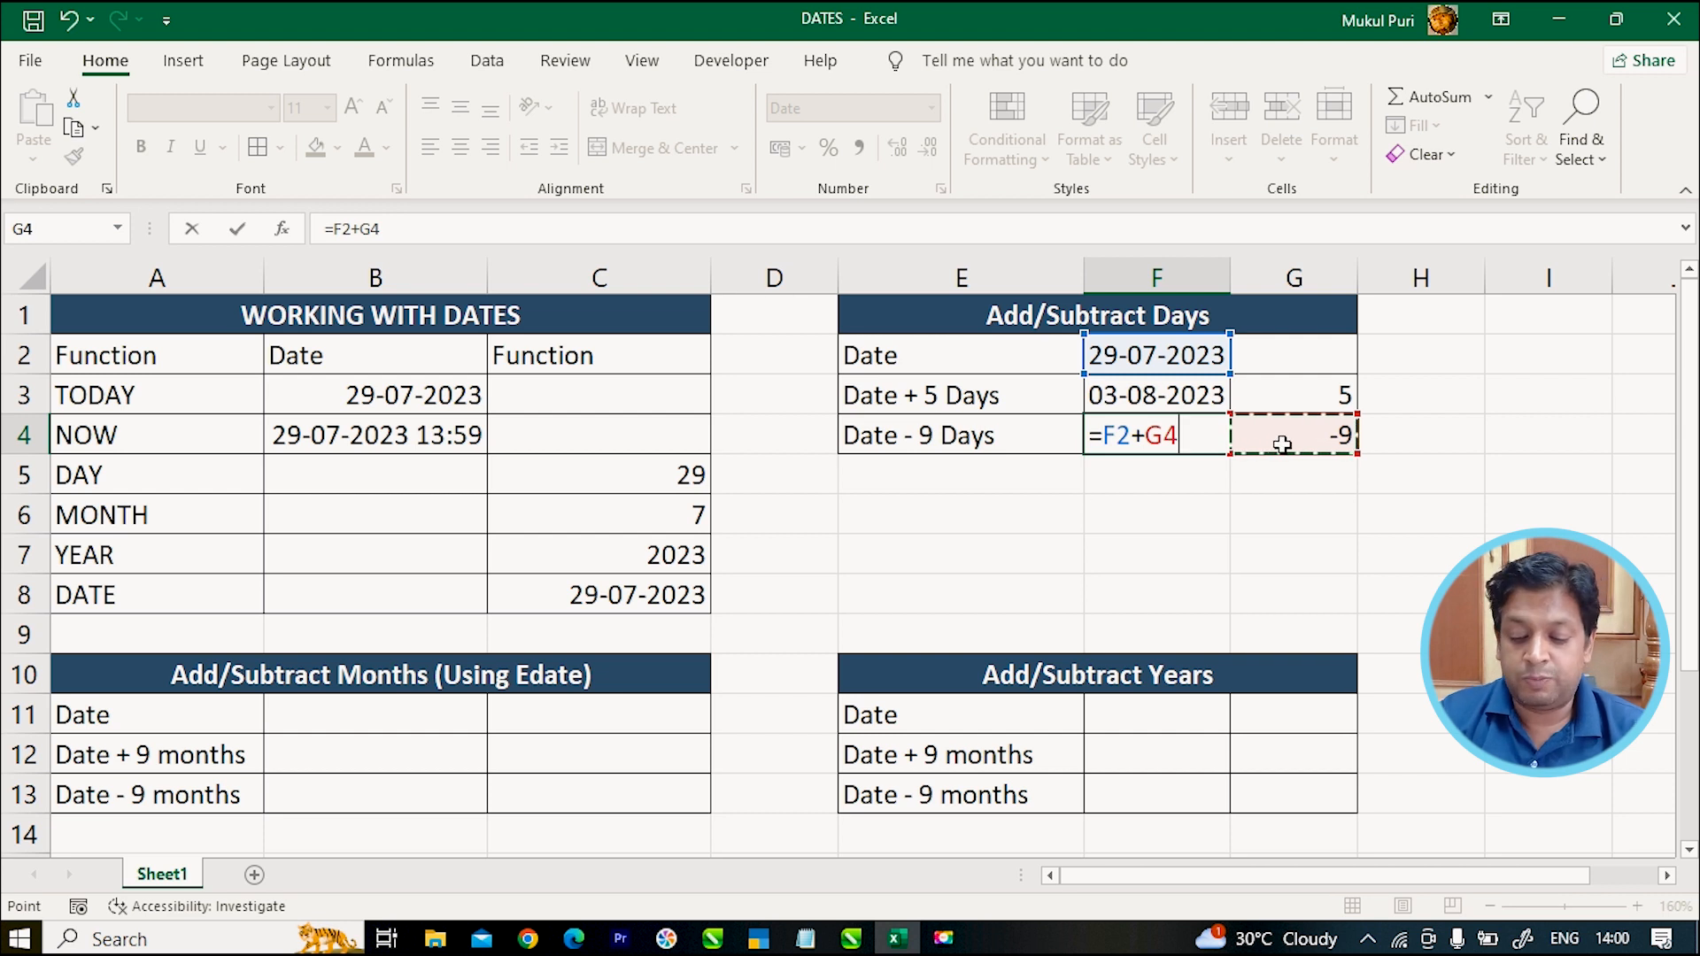
key("Return")
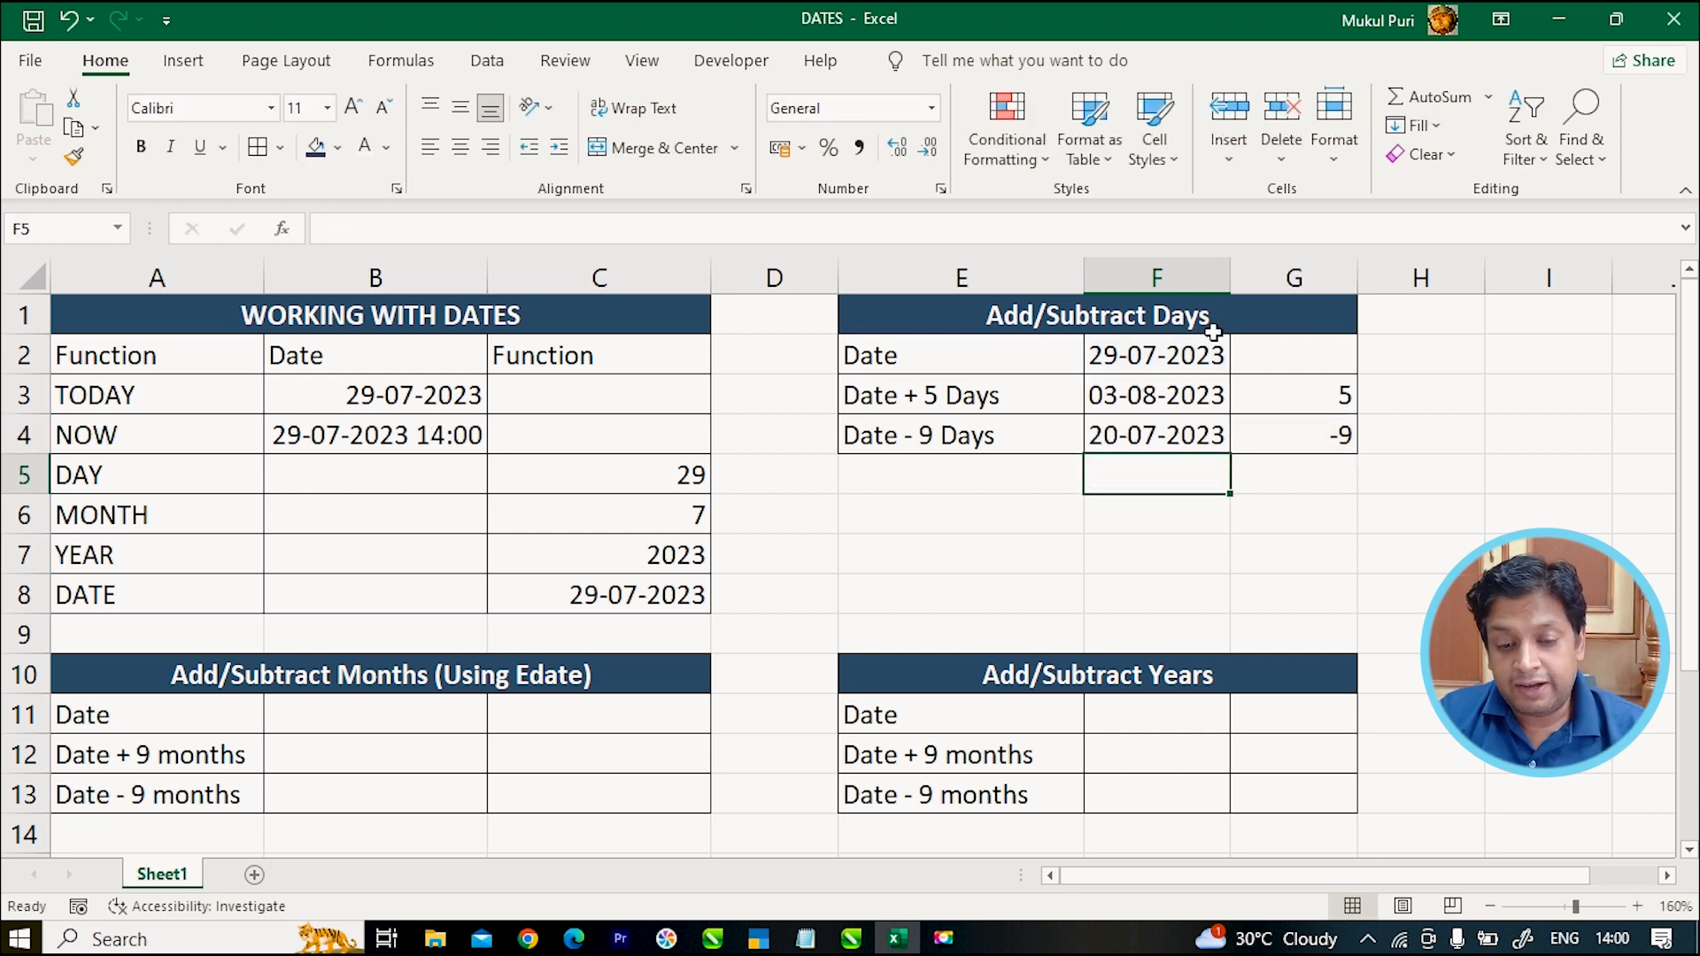
left_click(1108, 354)
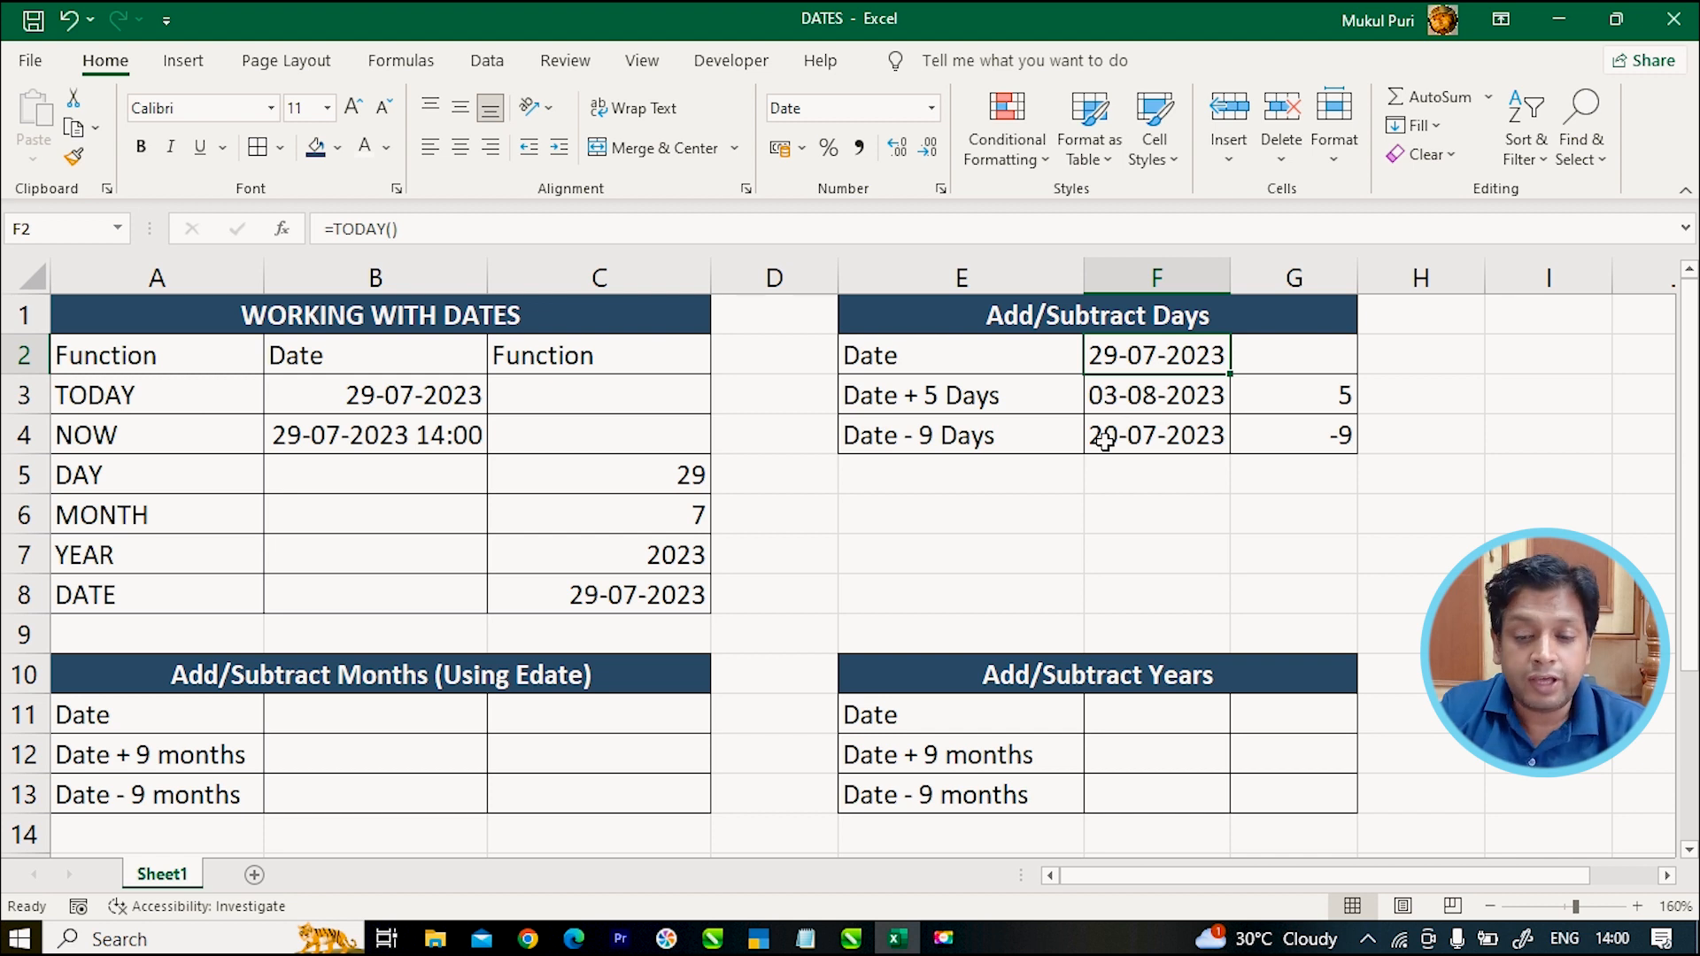
left_click(1301, 391)
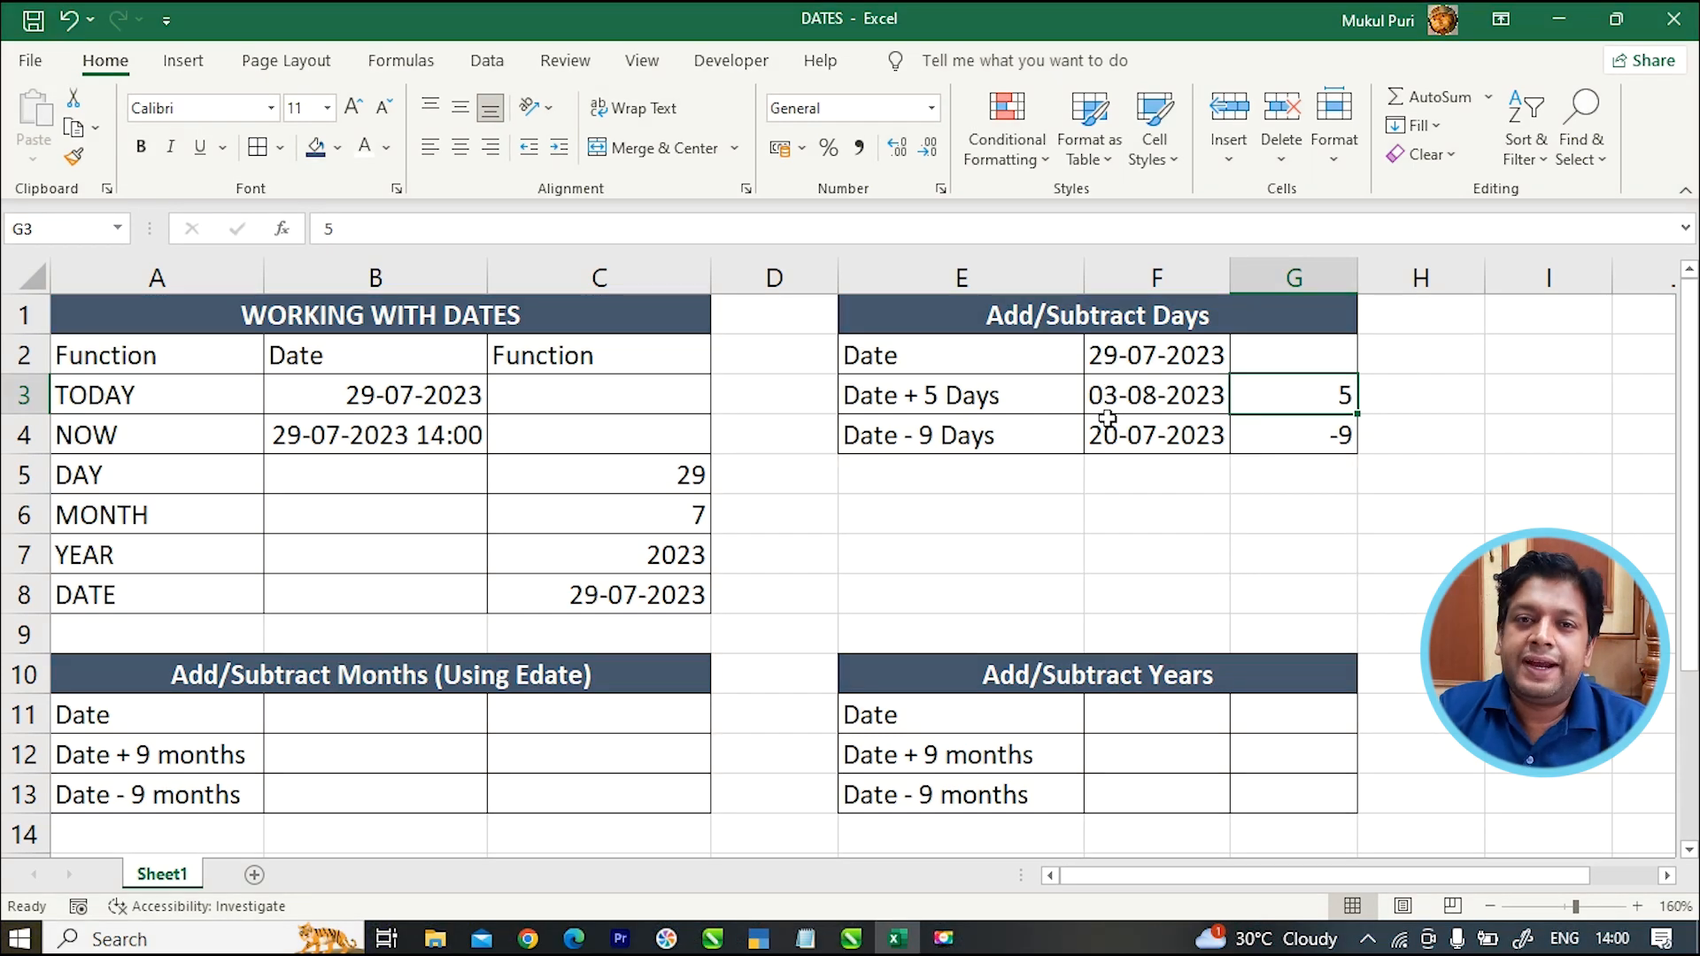
Enter =TODAY() in cell B11 as the starting date of the Add/Subtract Months (Using Edate) table.
left_click(528, 687)
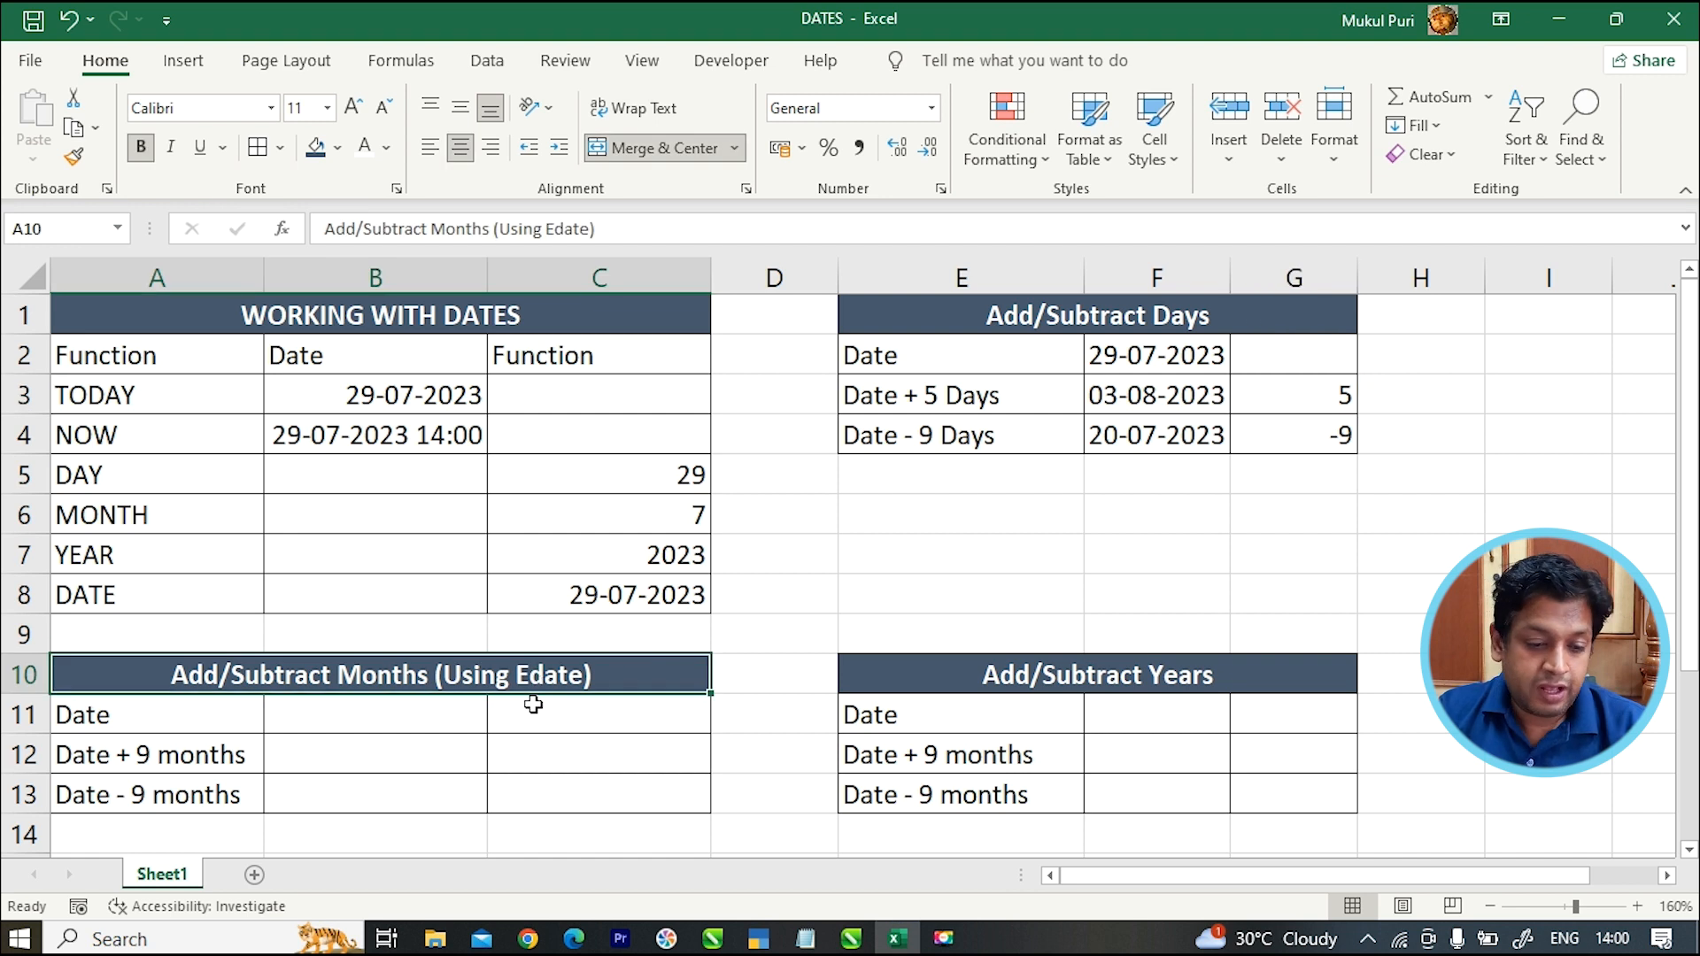
left_click(410, 722)
type("=today()")
key("Return")
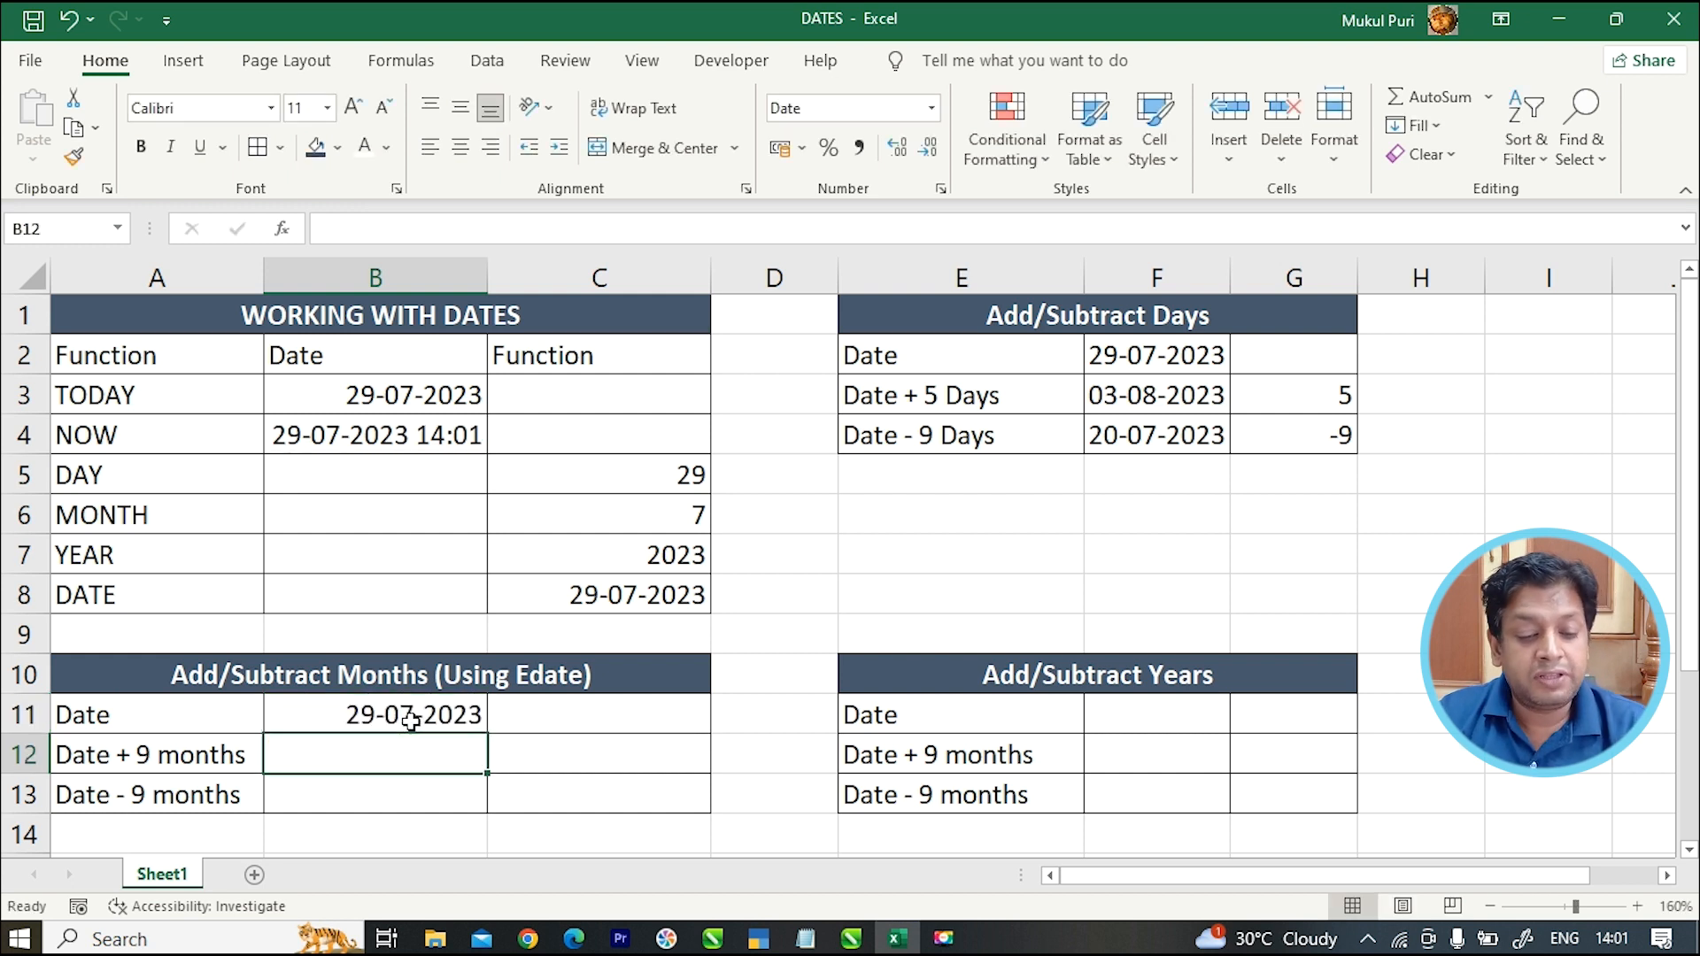
key("Right")
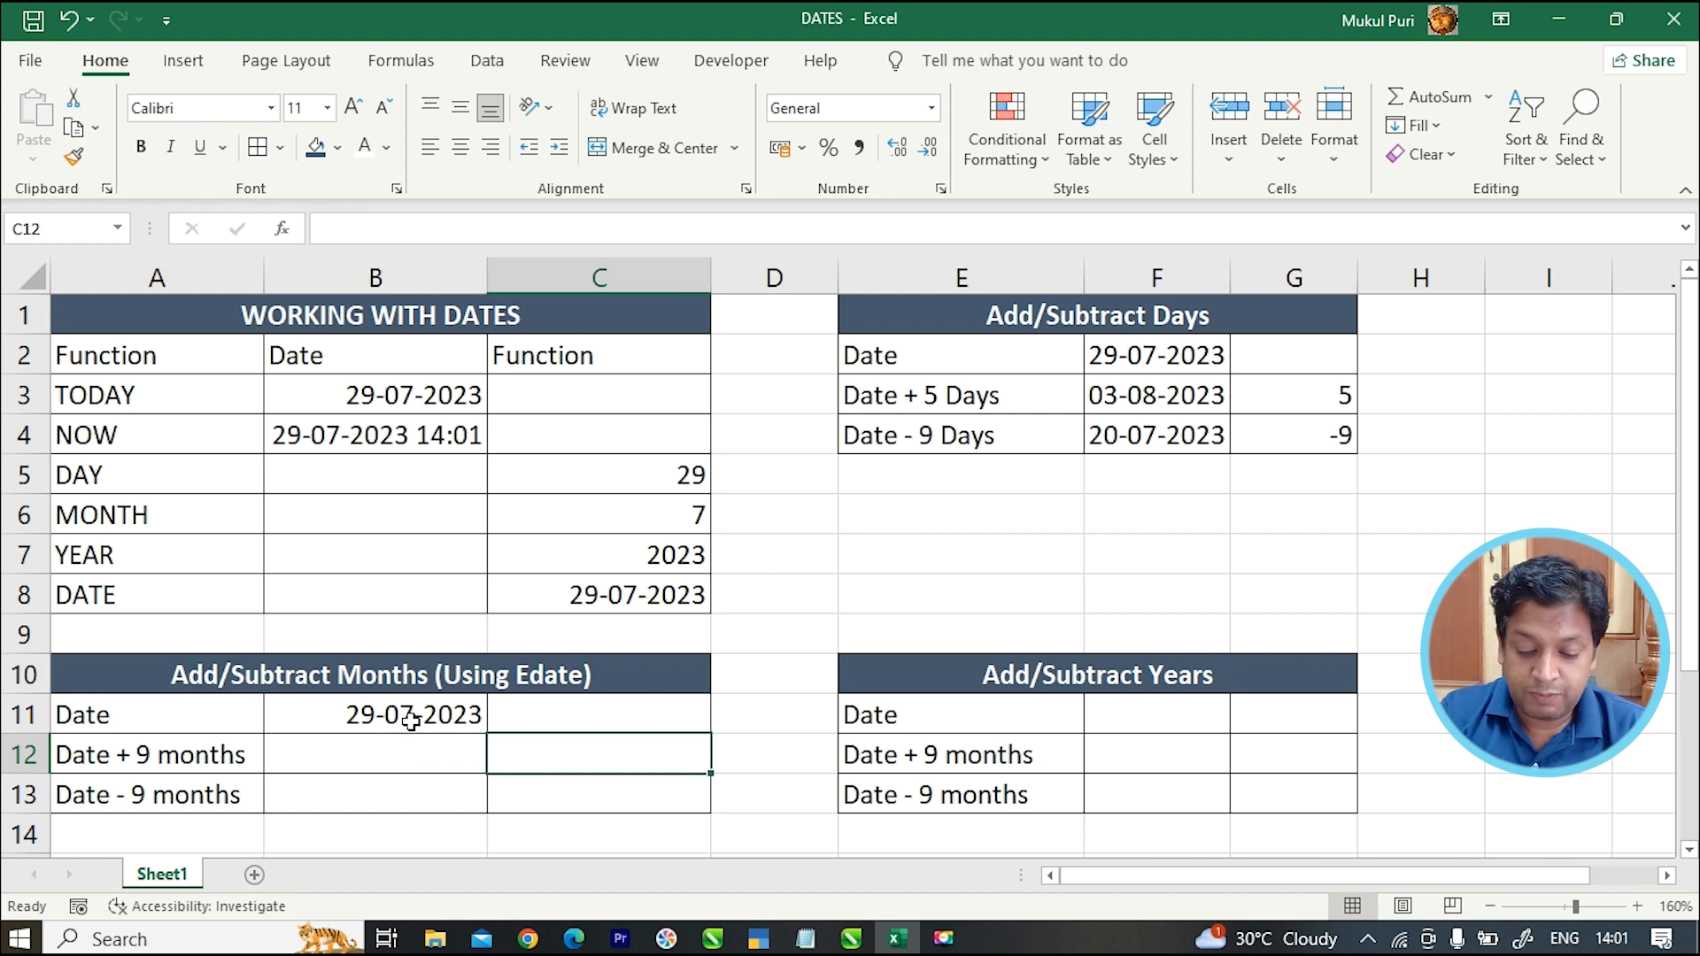
Enter the month offsets for the Add/Subtract Months table: 9 in cell C12 and -9 in cell C13.
type("9")
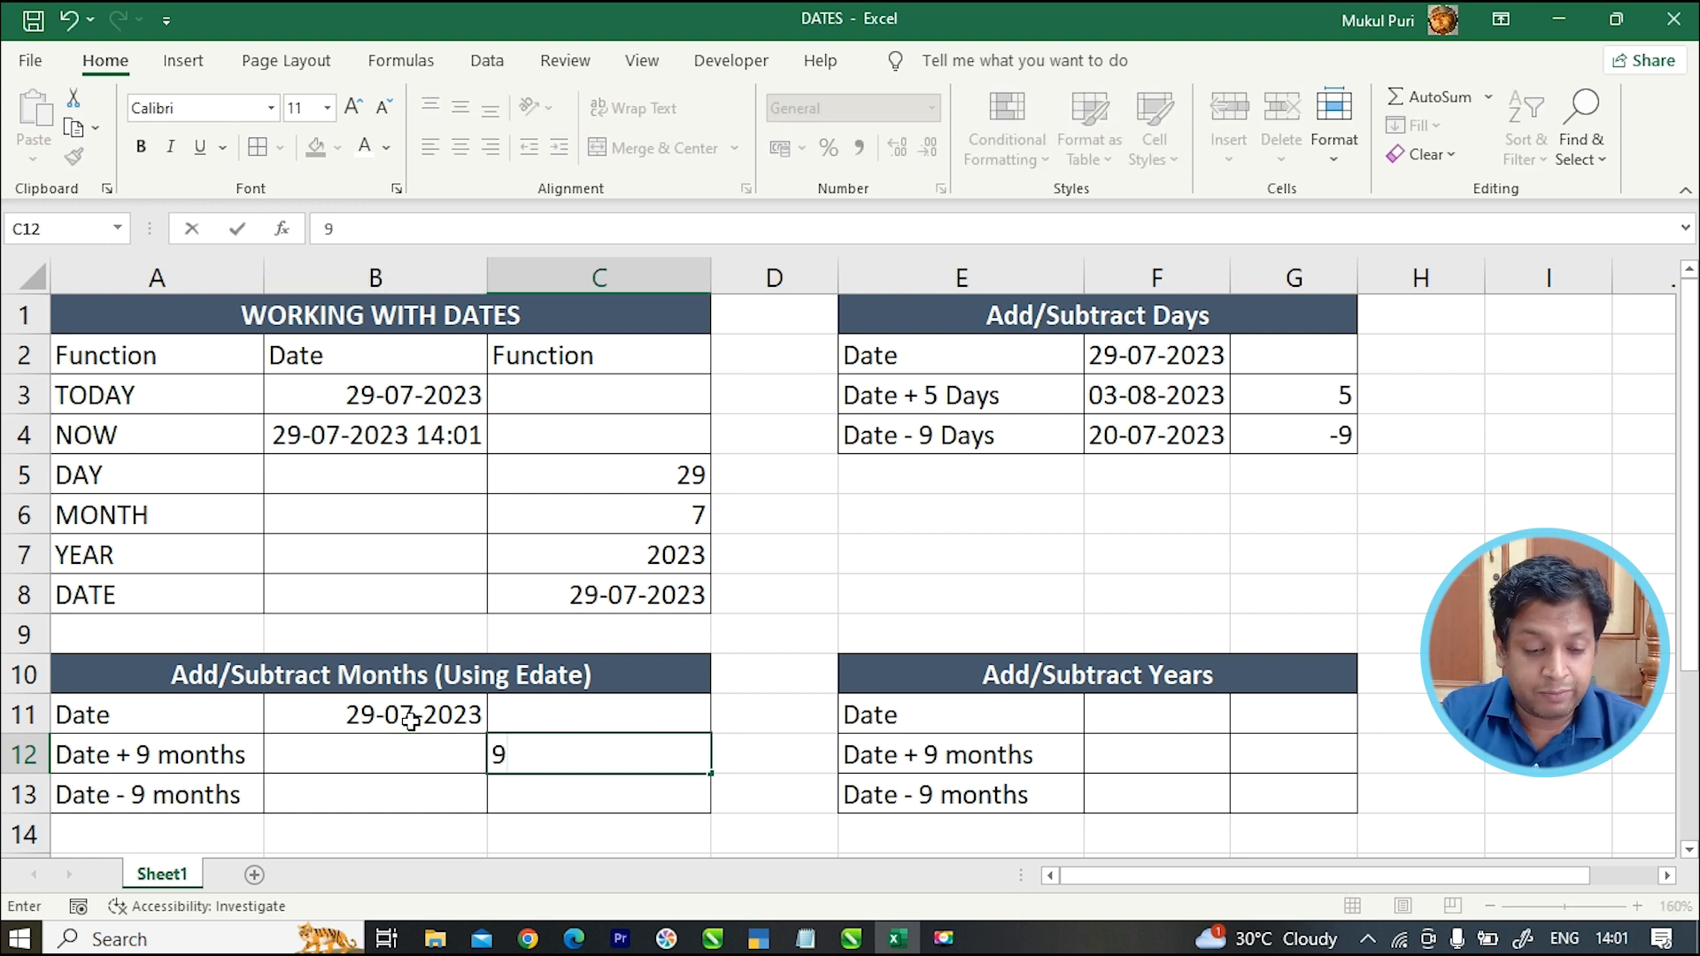
key("Return")
type("-9")
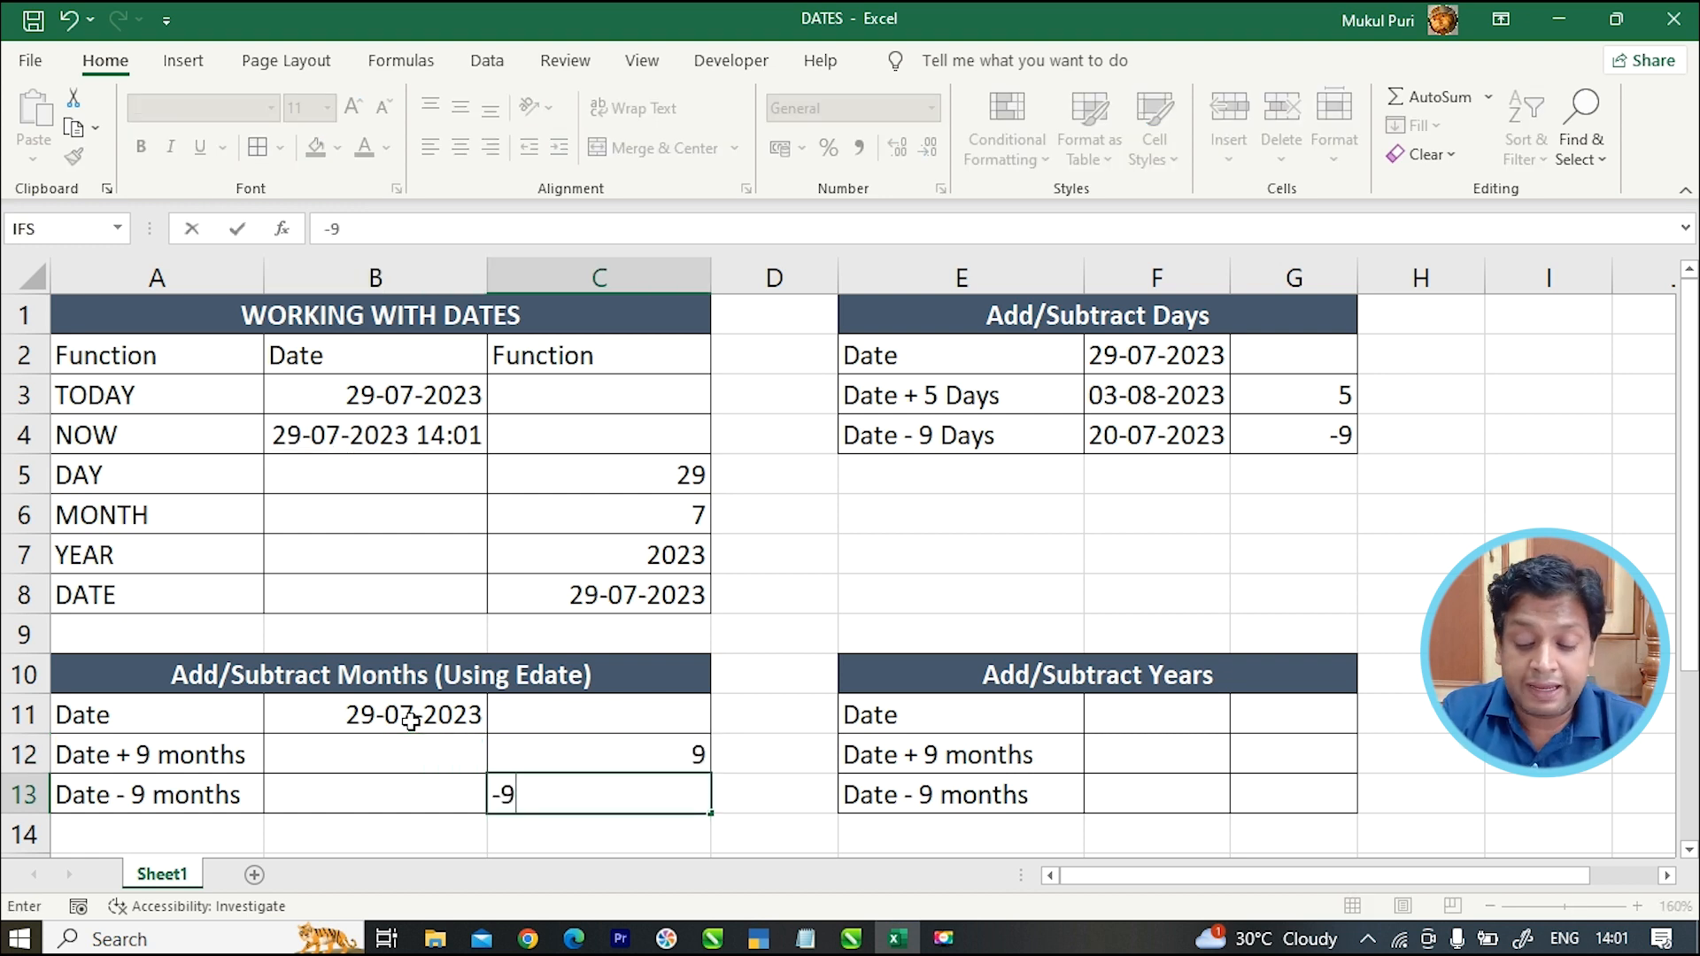
key("Return")
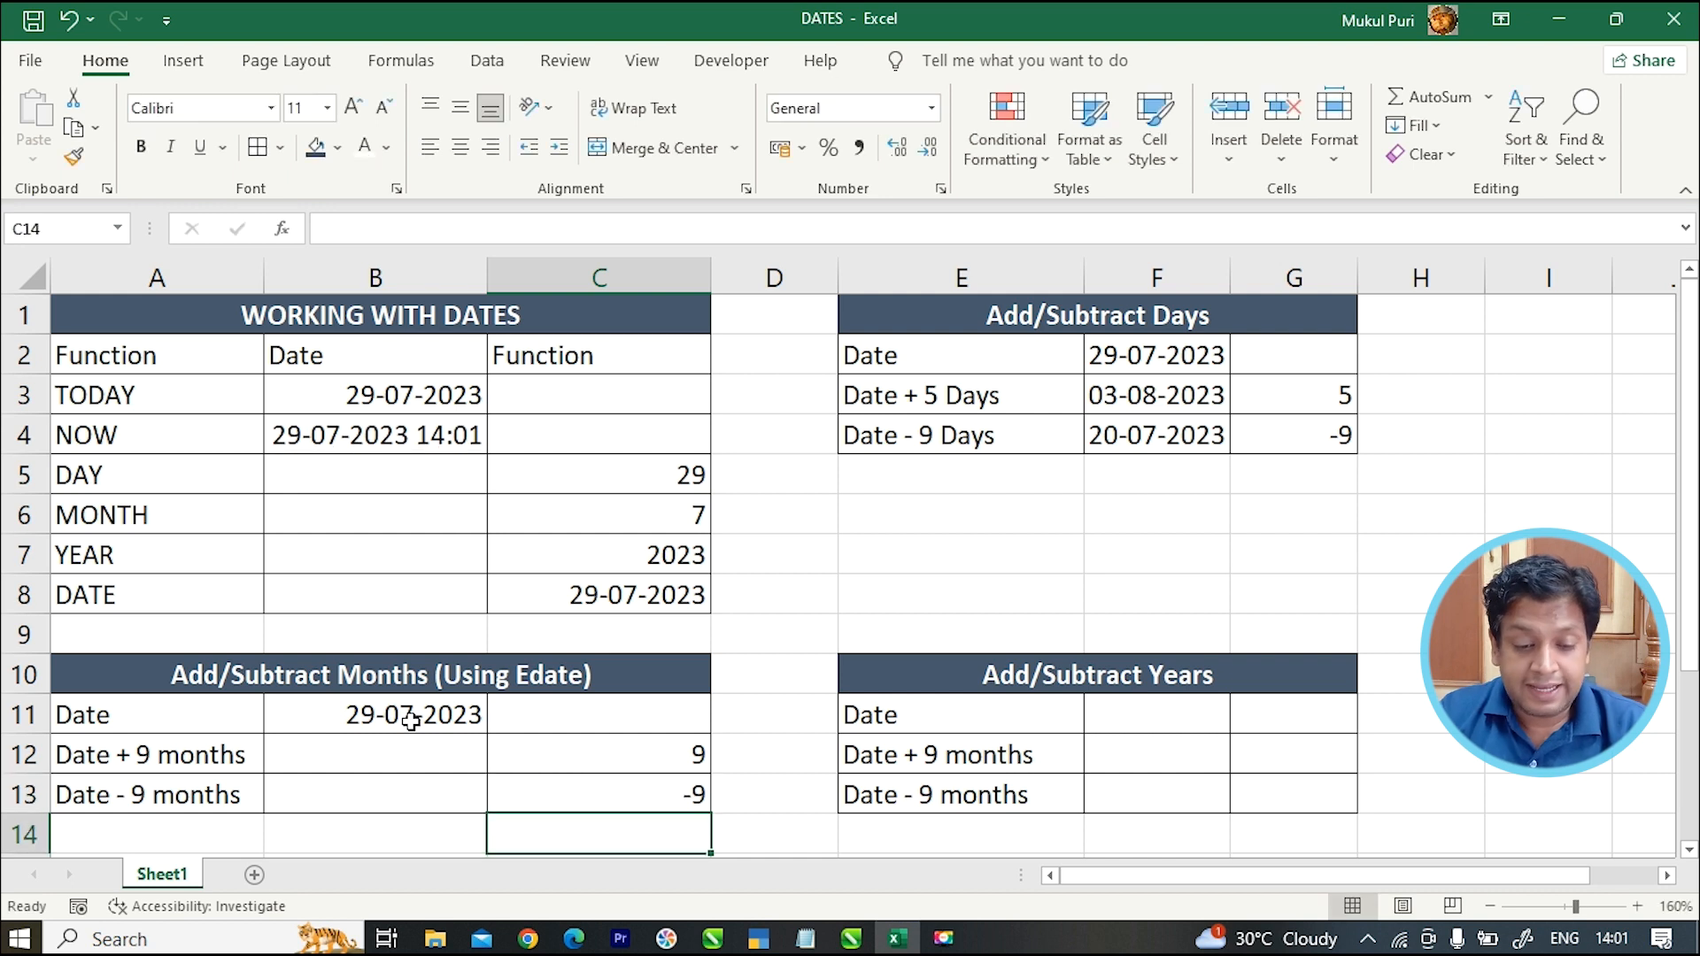
Add nine months to the starting date by entering =EDATE(B11,C12) in cell B12.
left_click(293, 748)
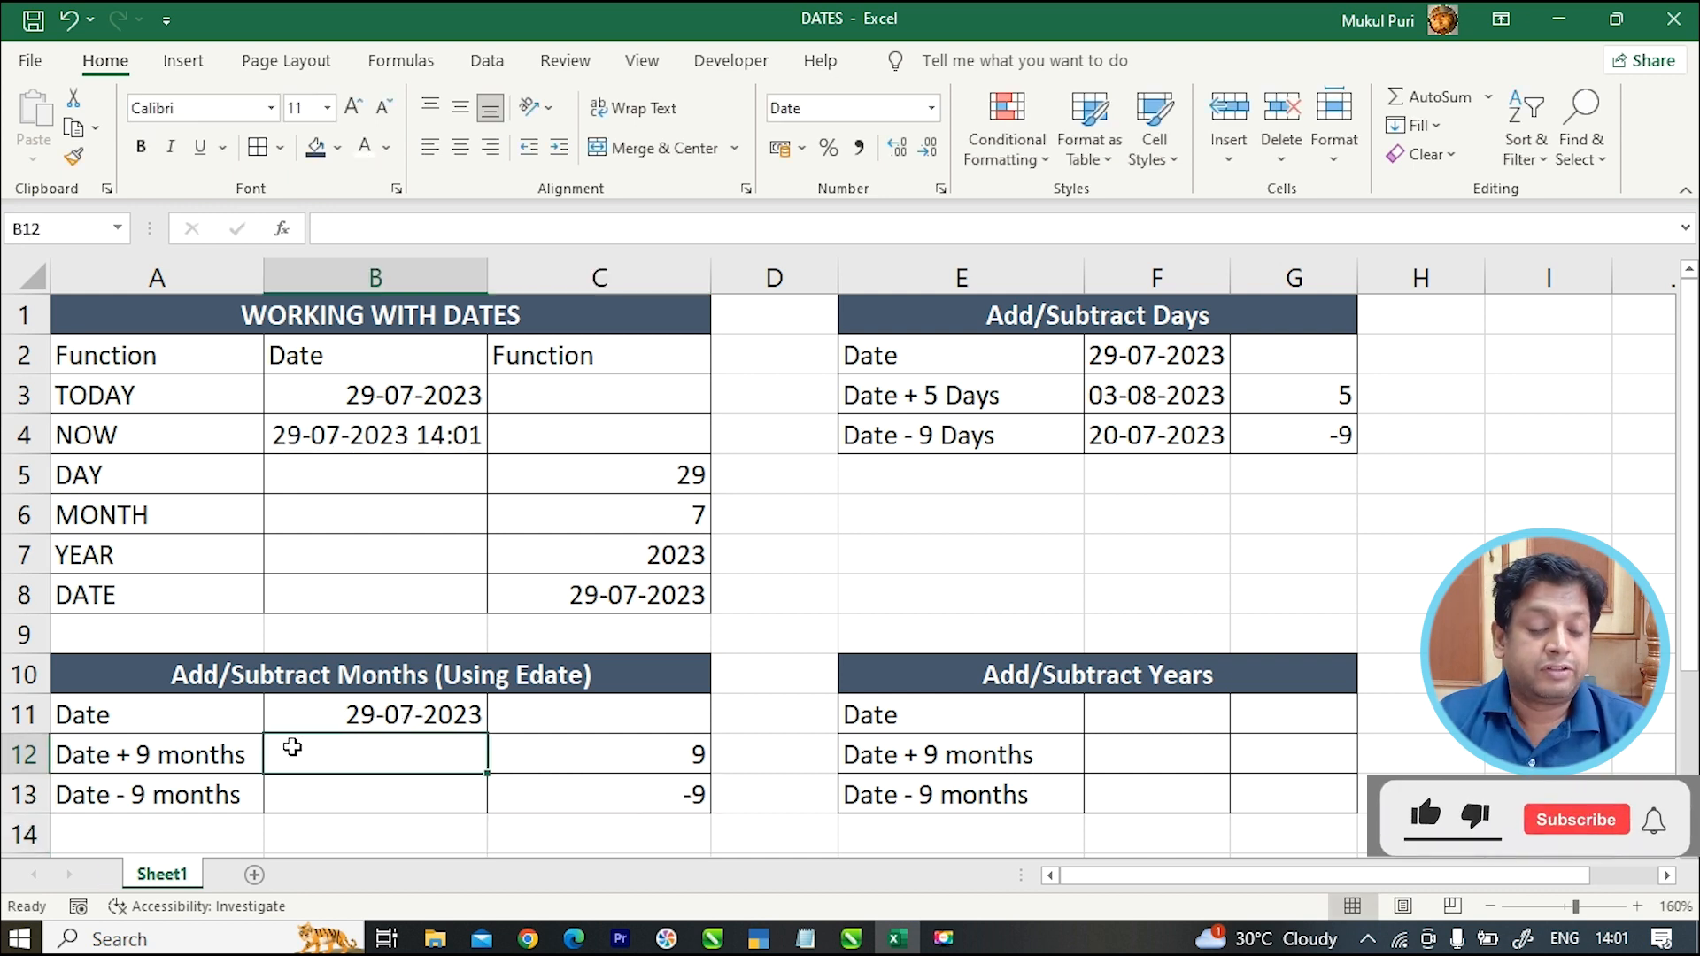
type("=")
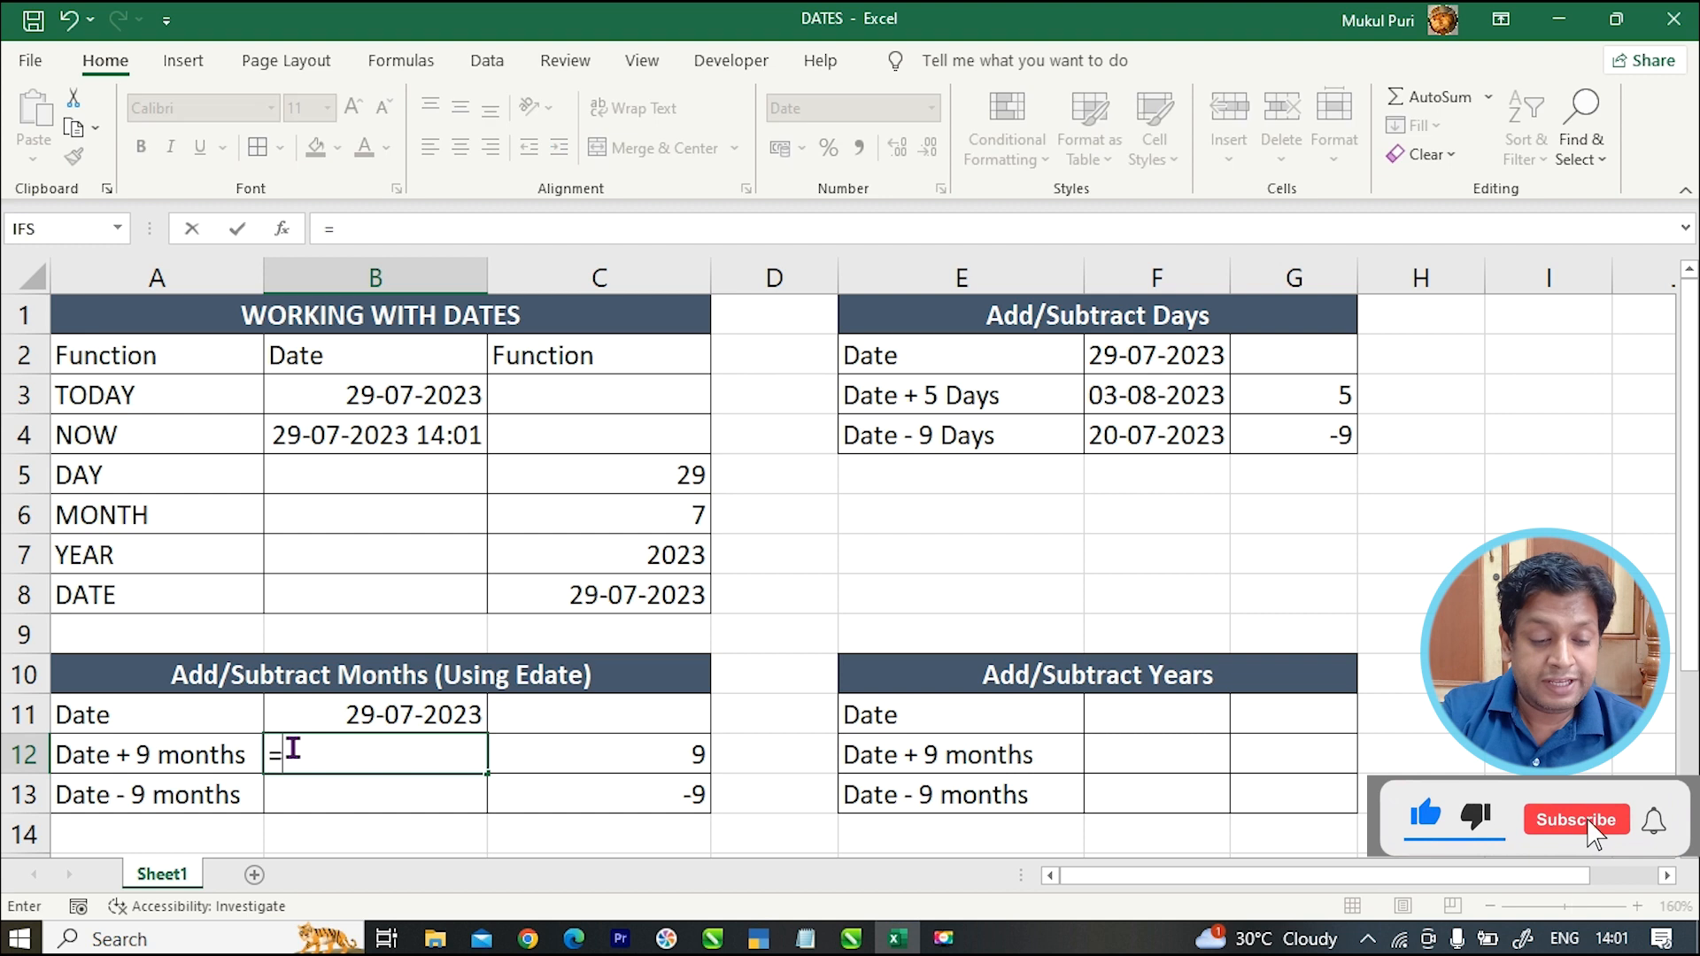
type("edate")
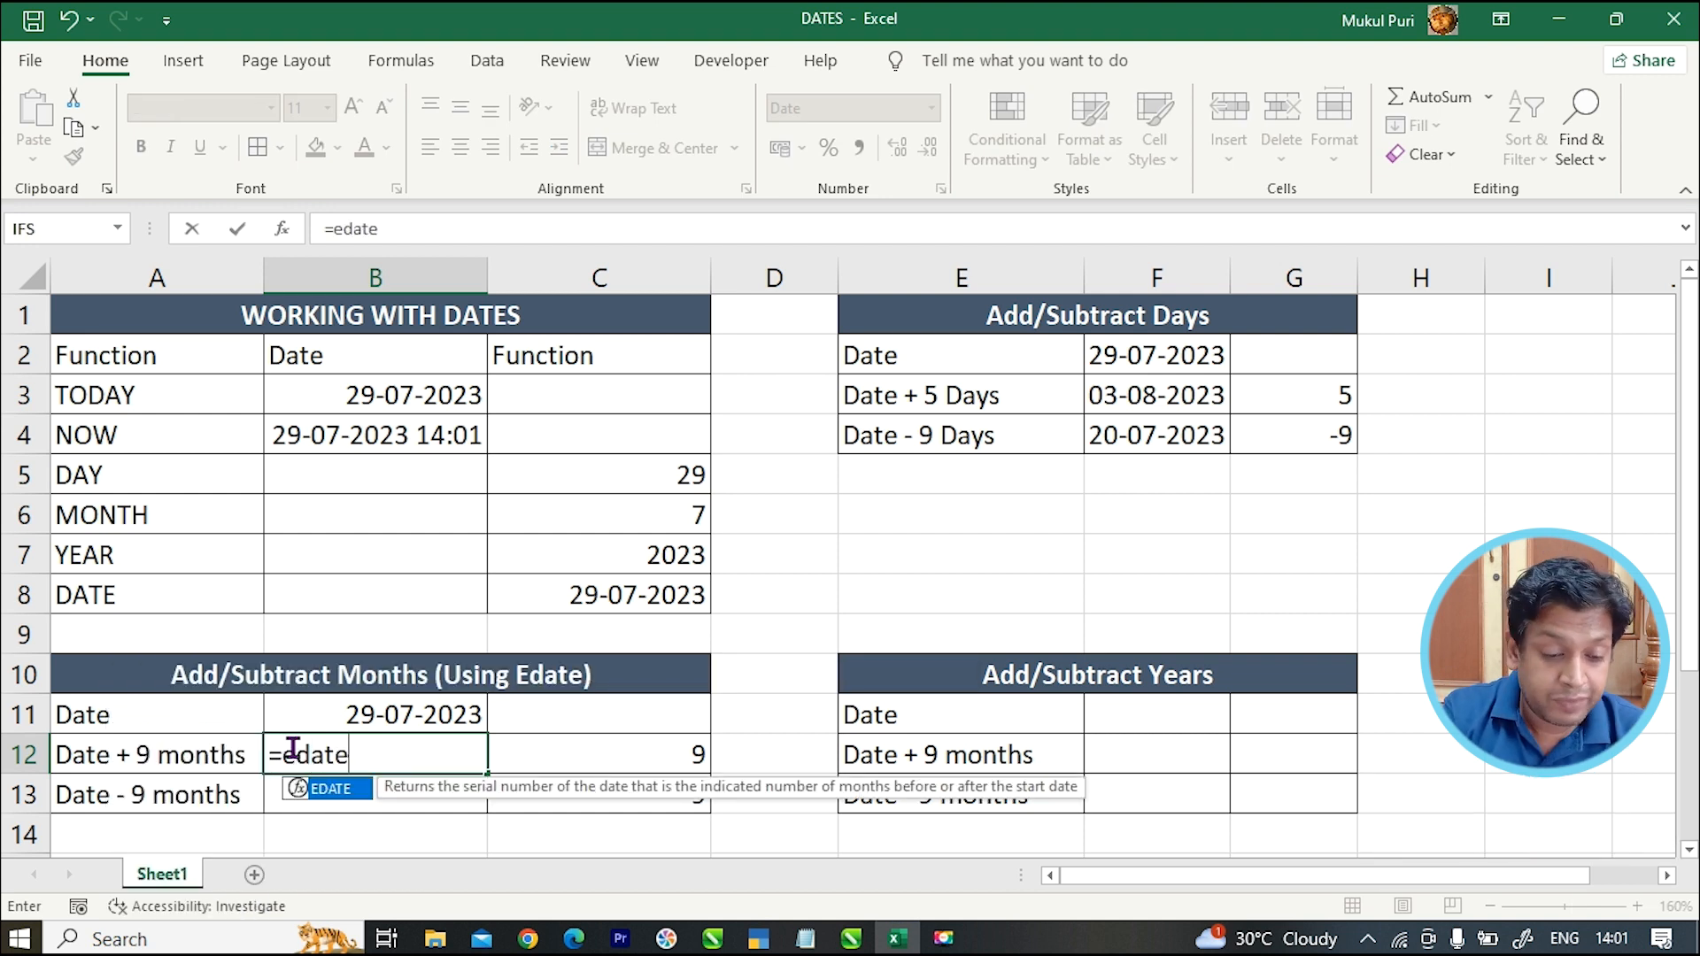
type("(")
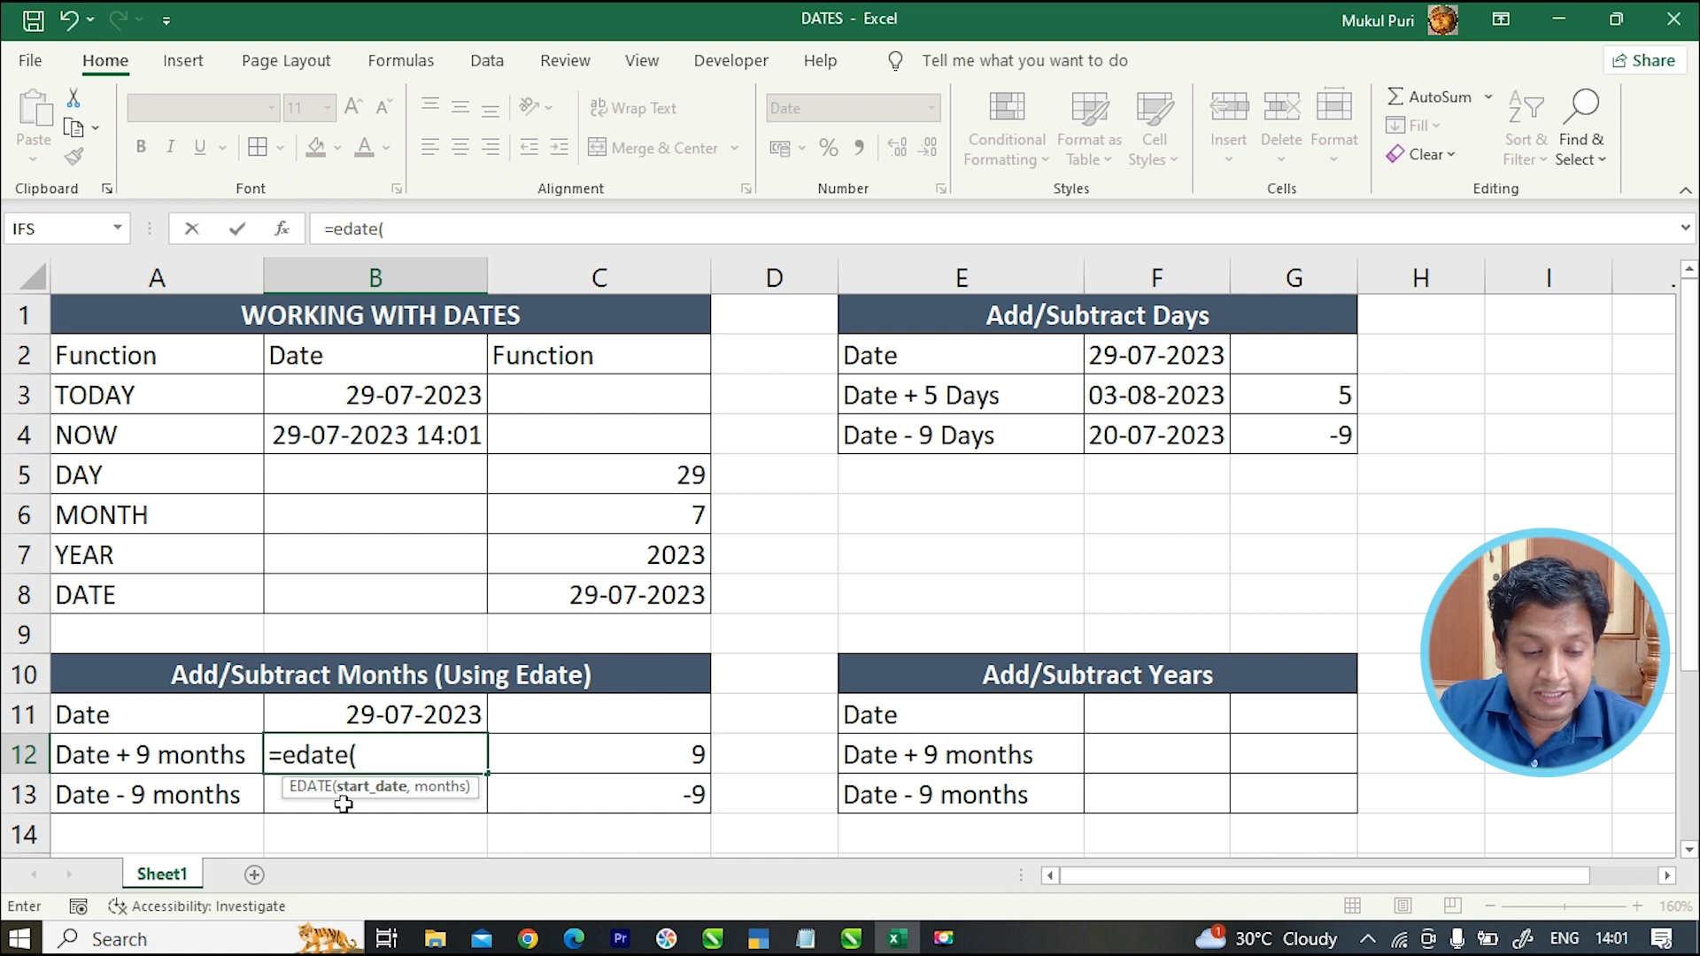
left_click(406, 717)
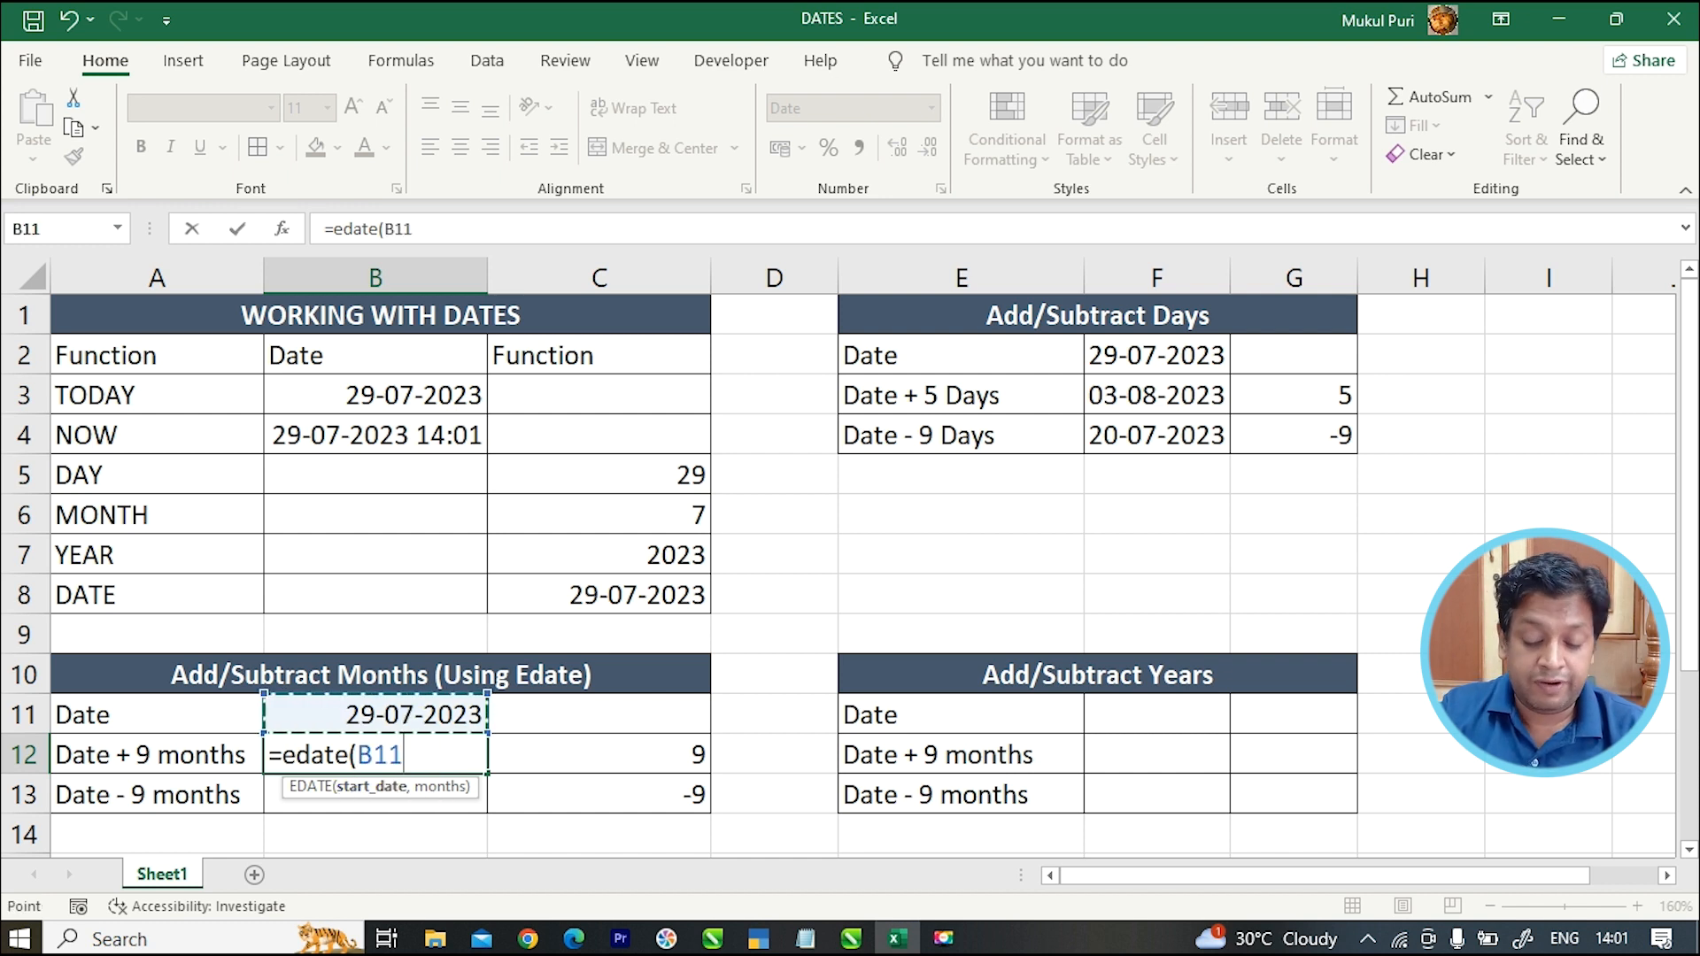
type(",")
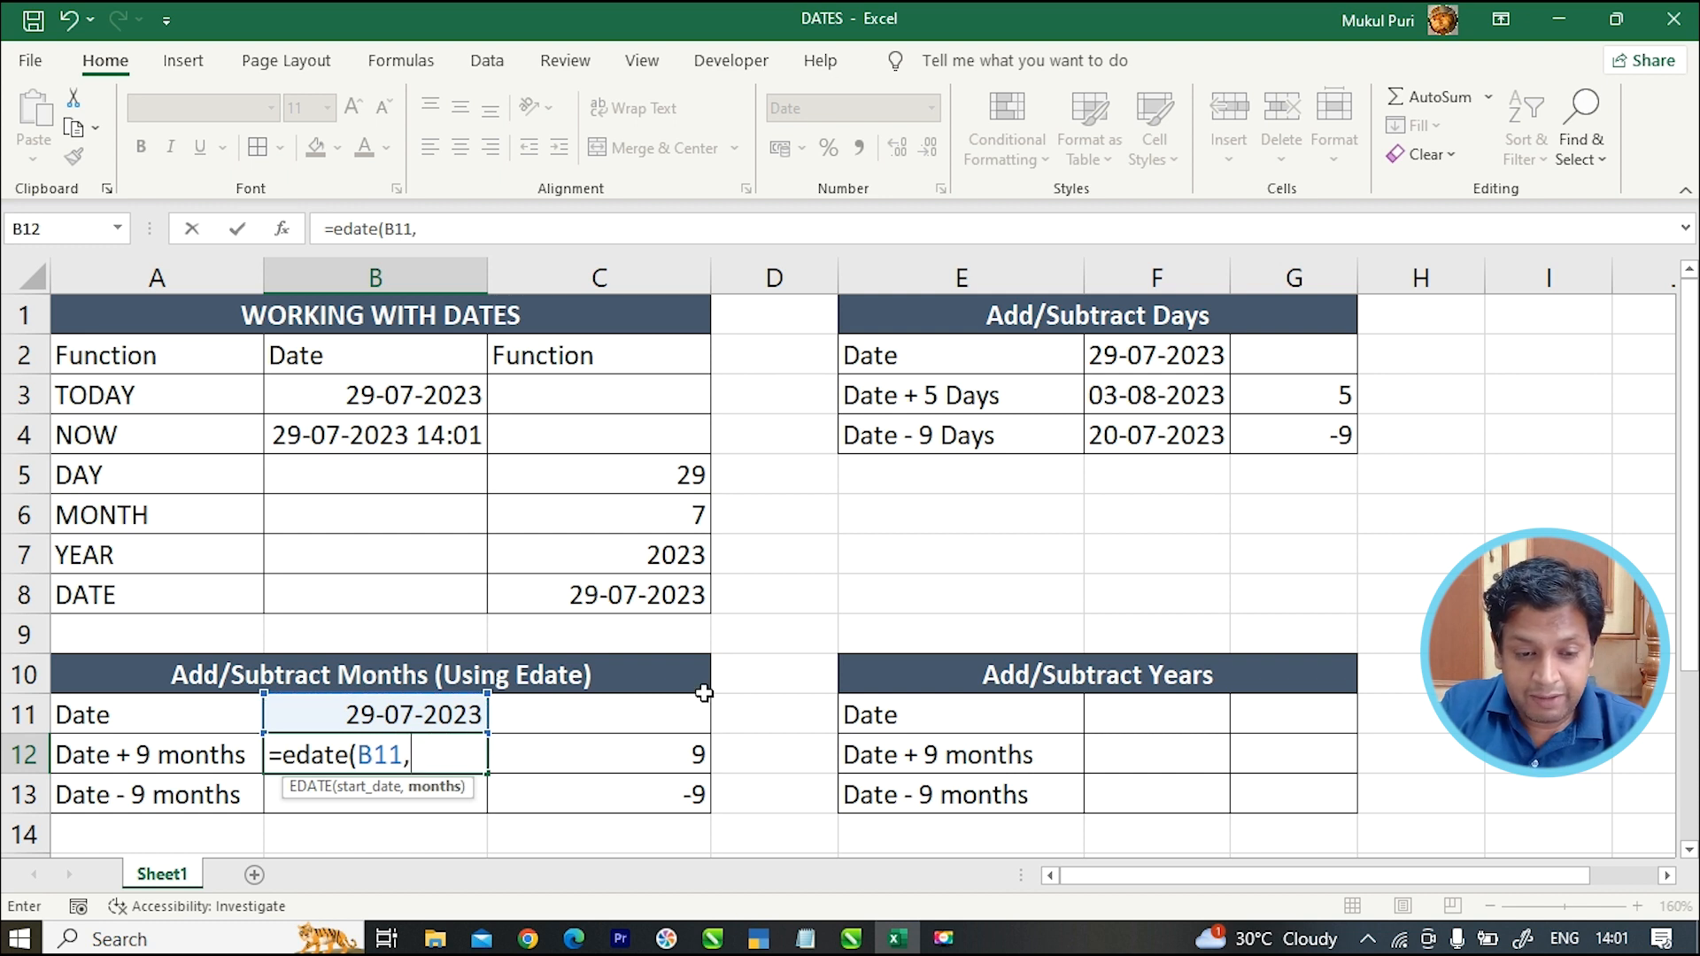
left_click(666, 759)
type(")")
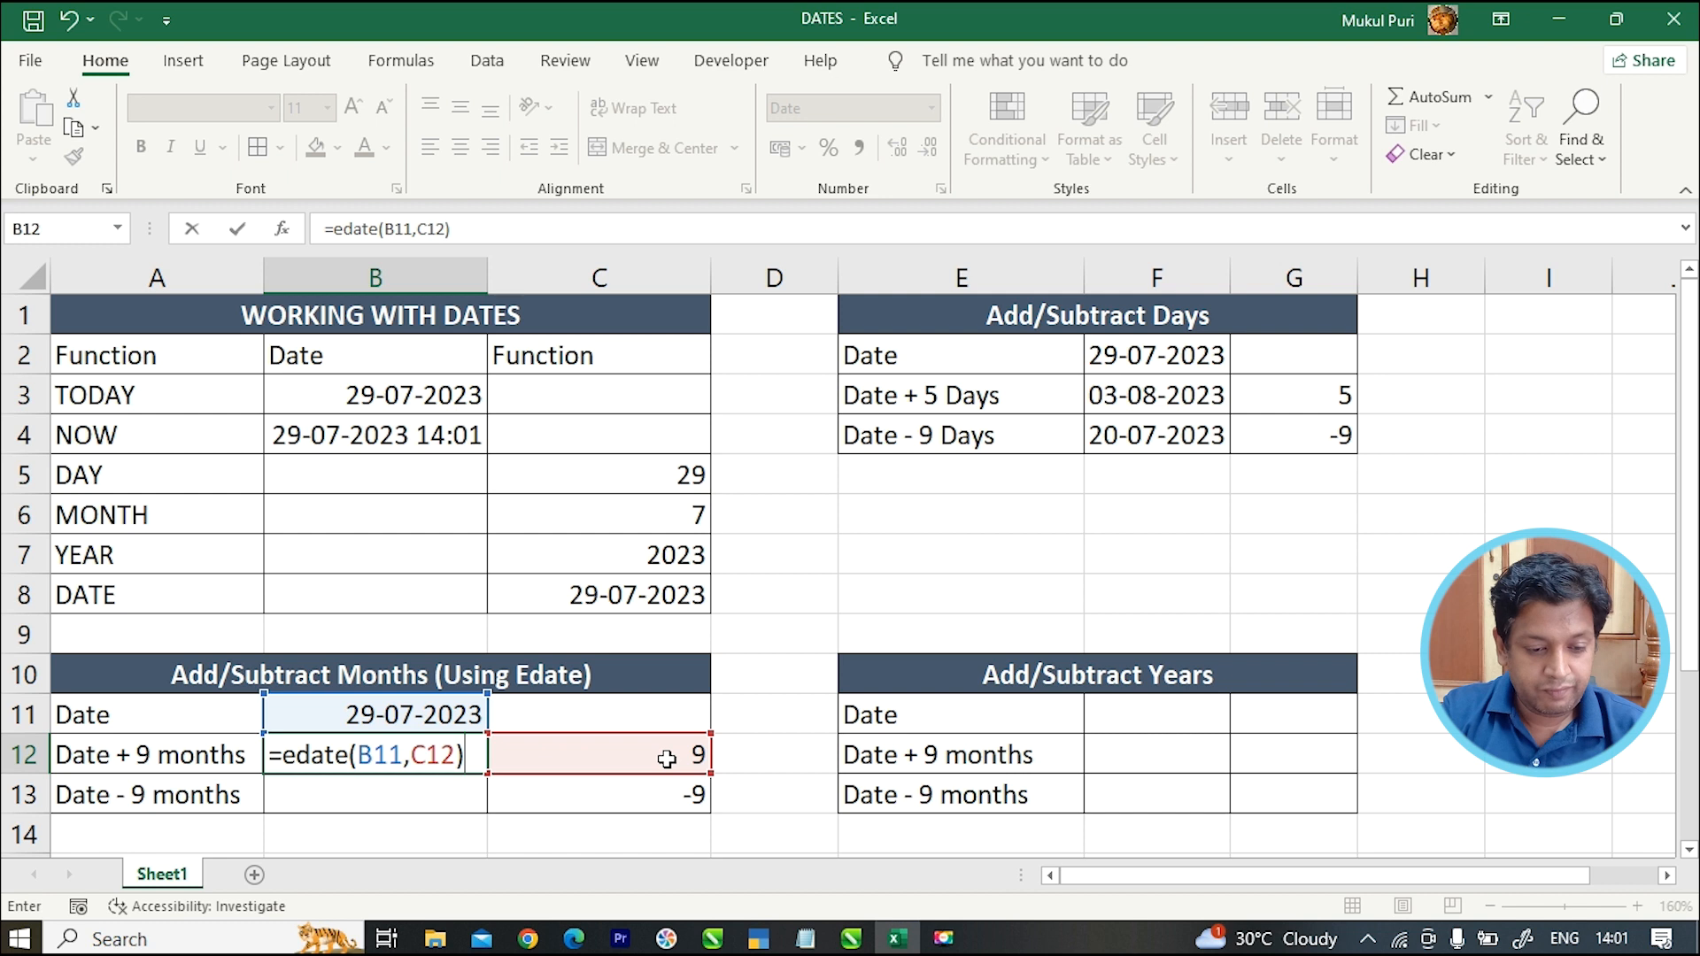
key("Return")
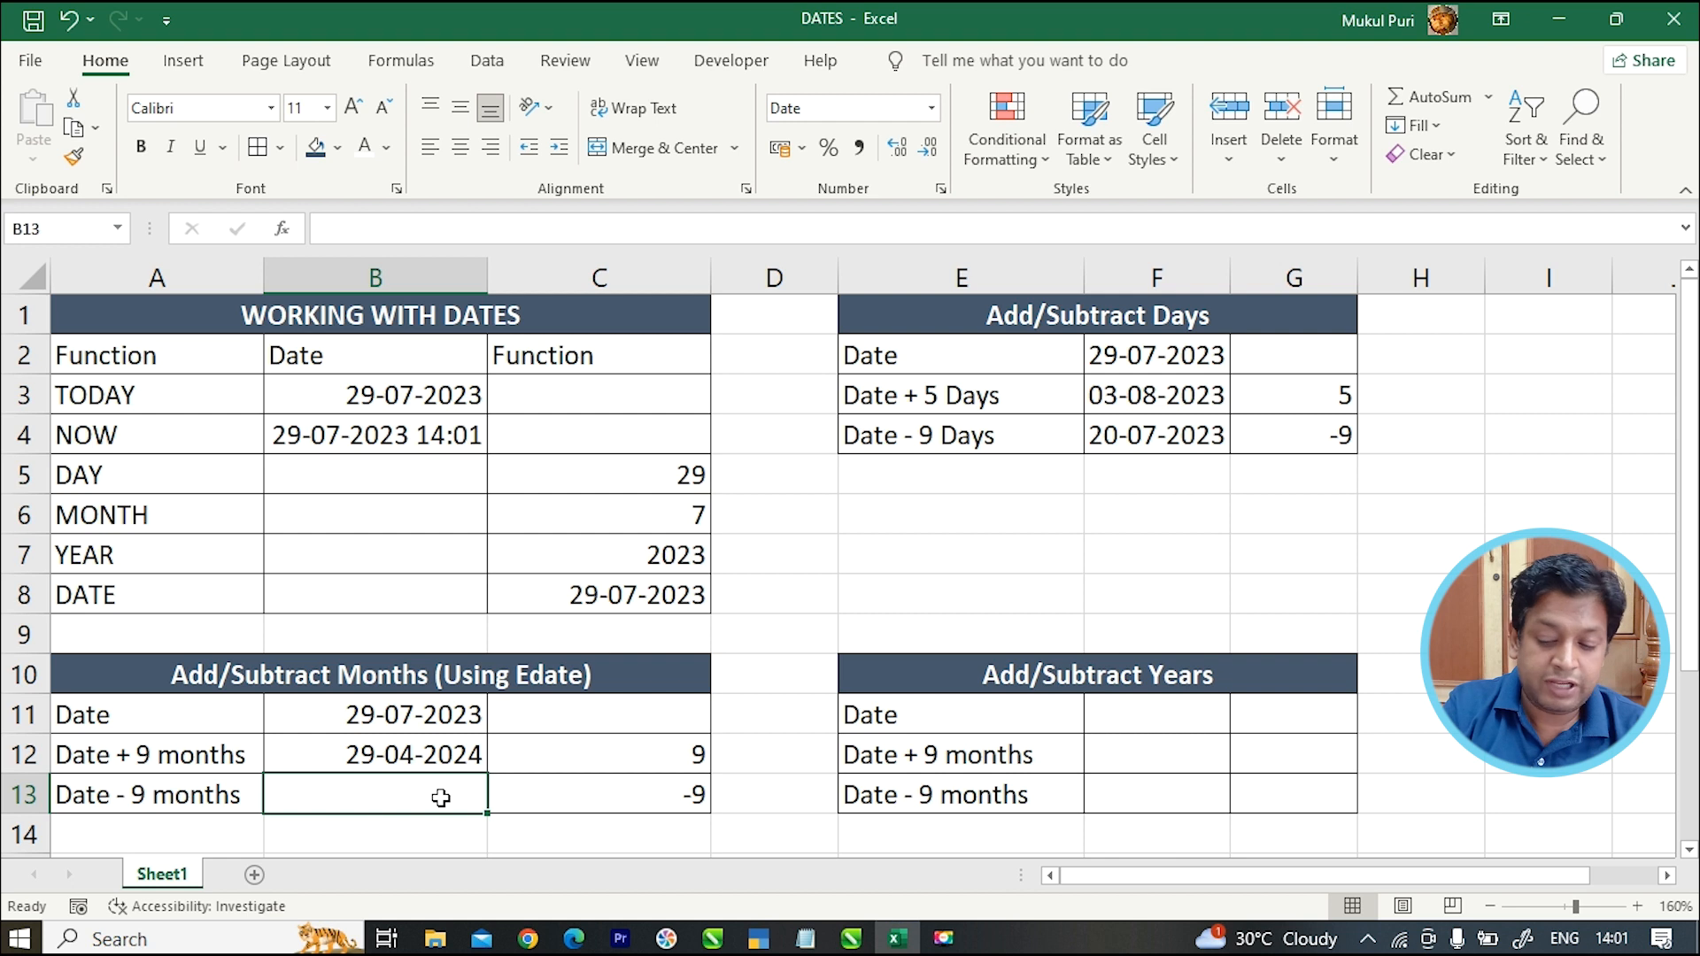
Subtract nine months from the starting date by entering =EDATE(B11,C13) in cell B13.
type("=ed")
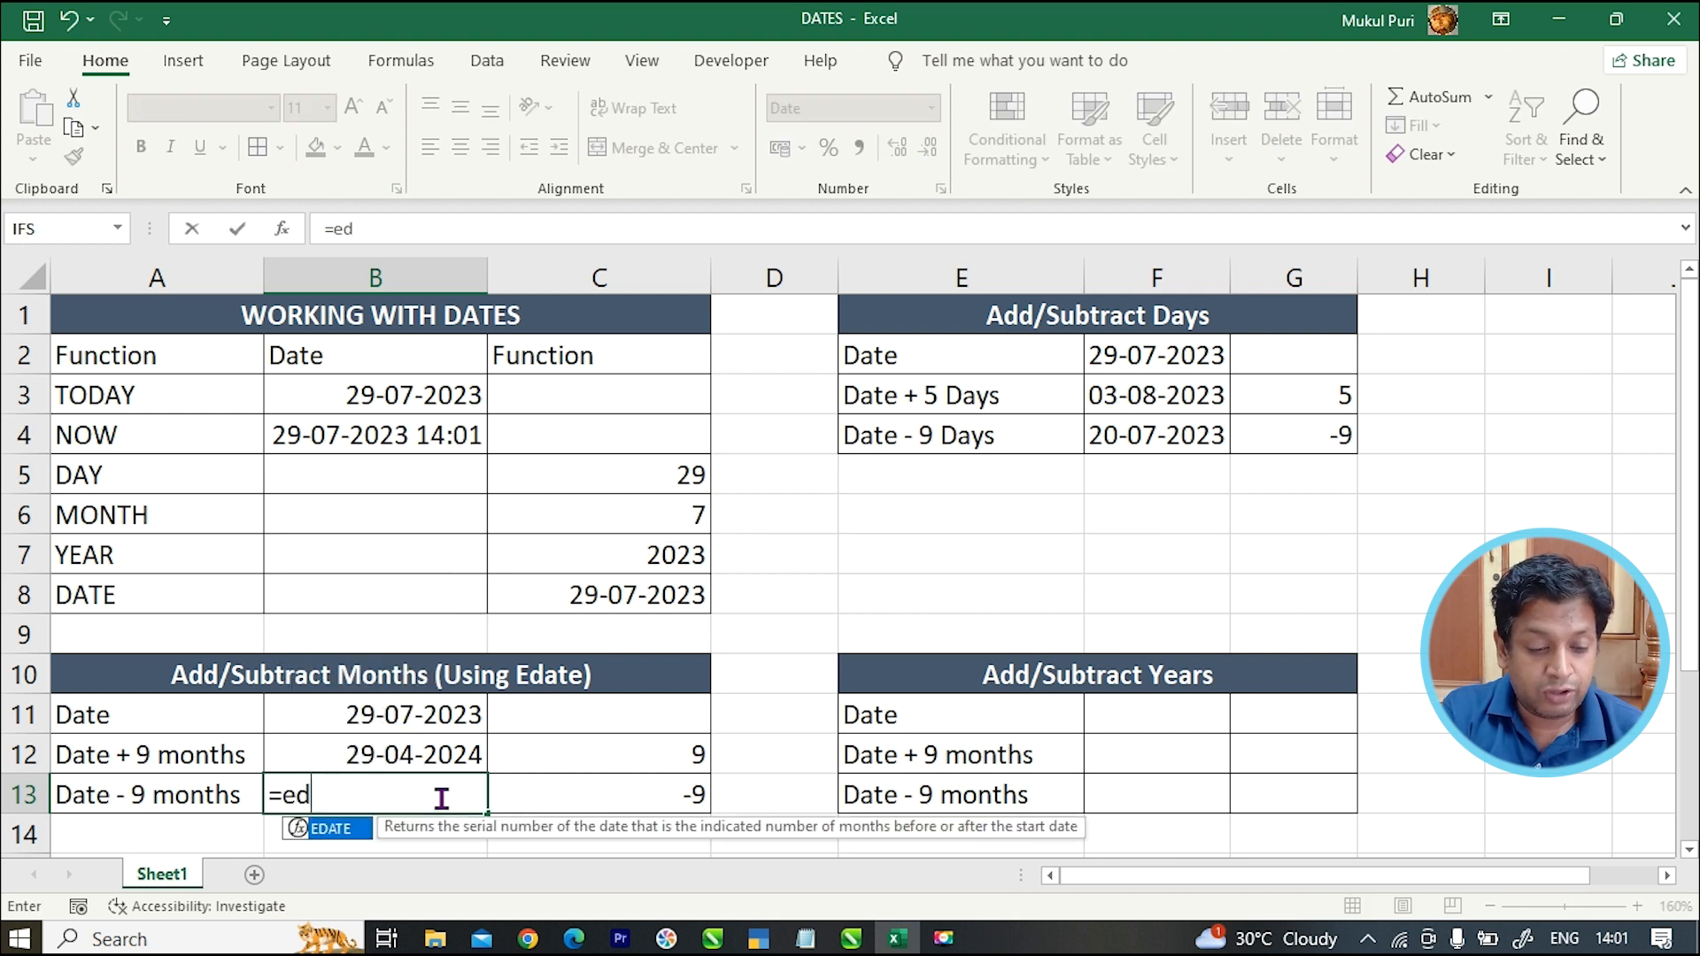
type("ate(")
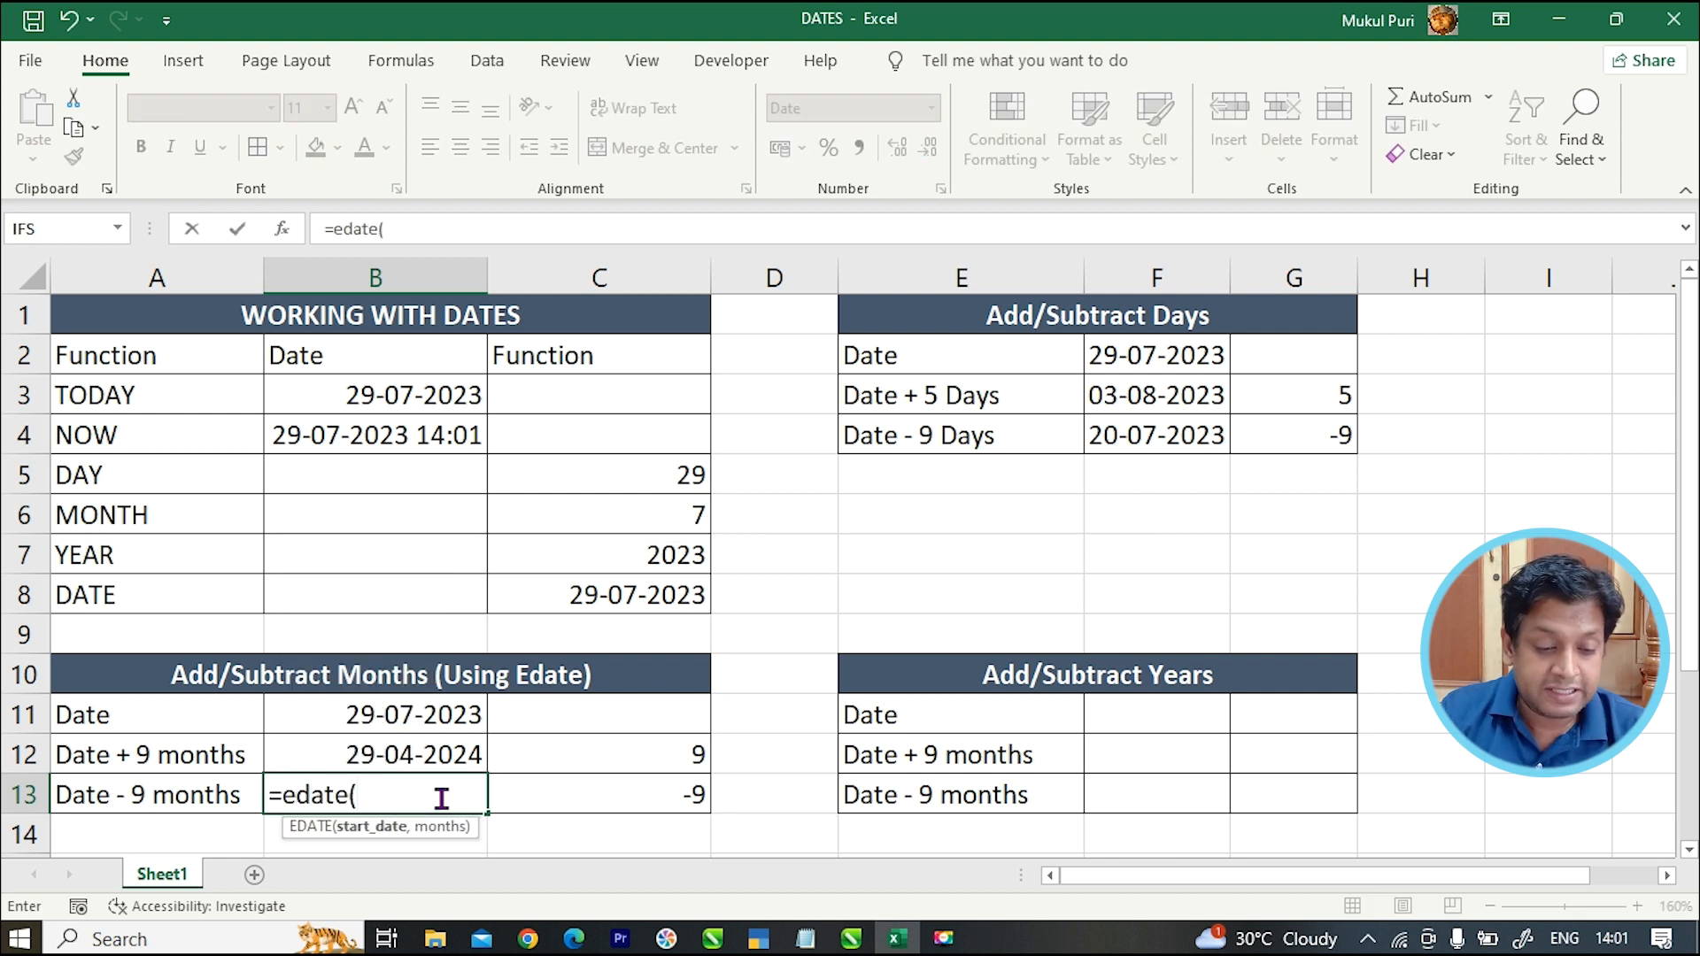
left_click(462, 715)
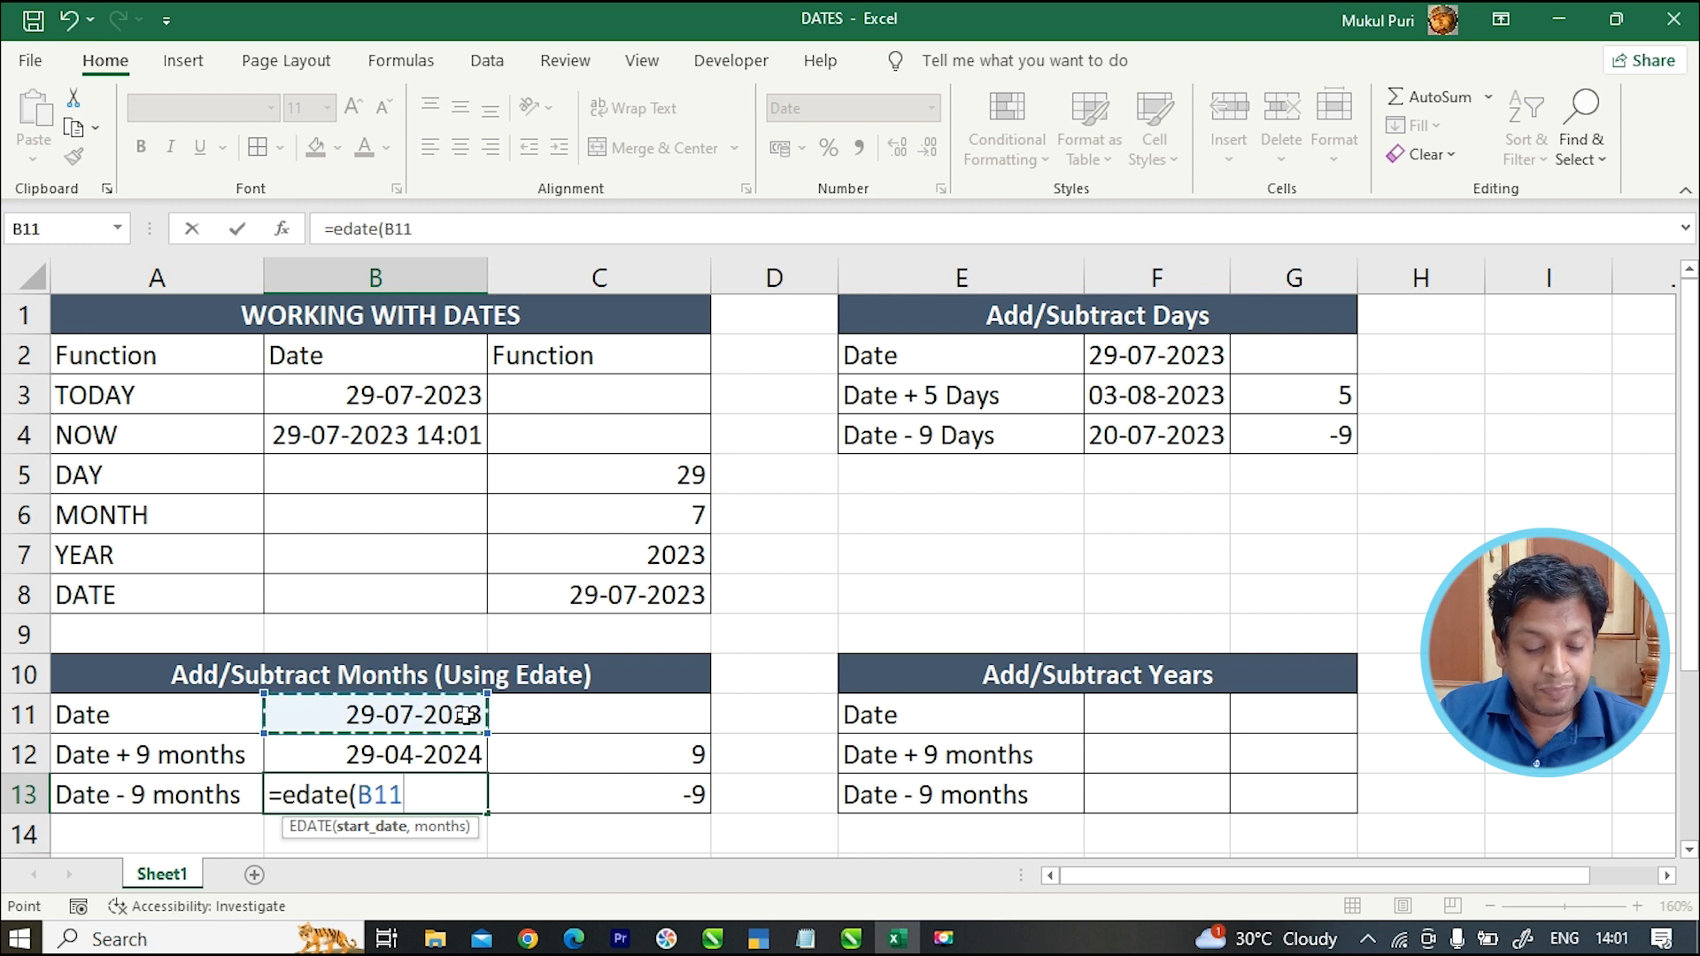
type(",")
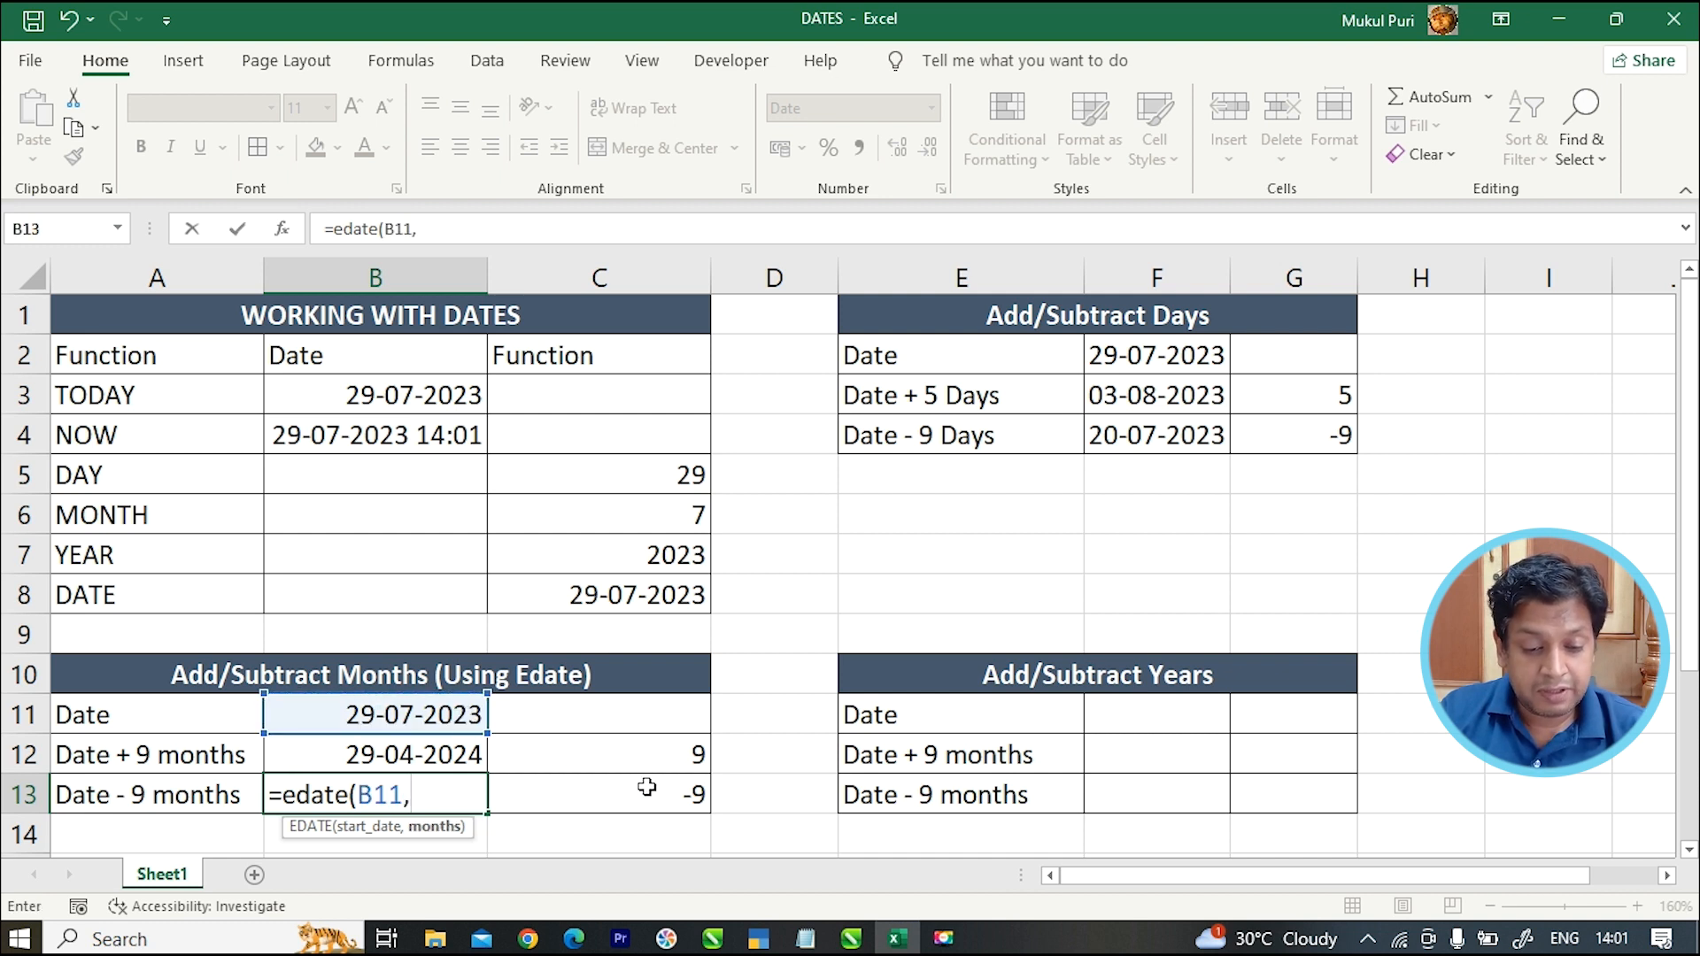
left_click(649, 790)
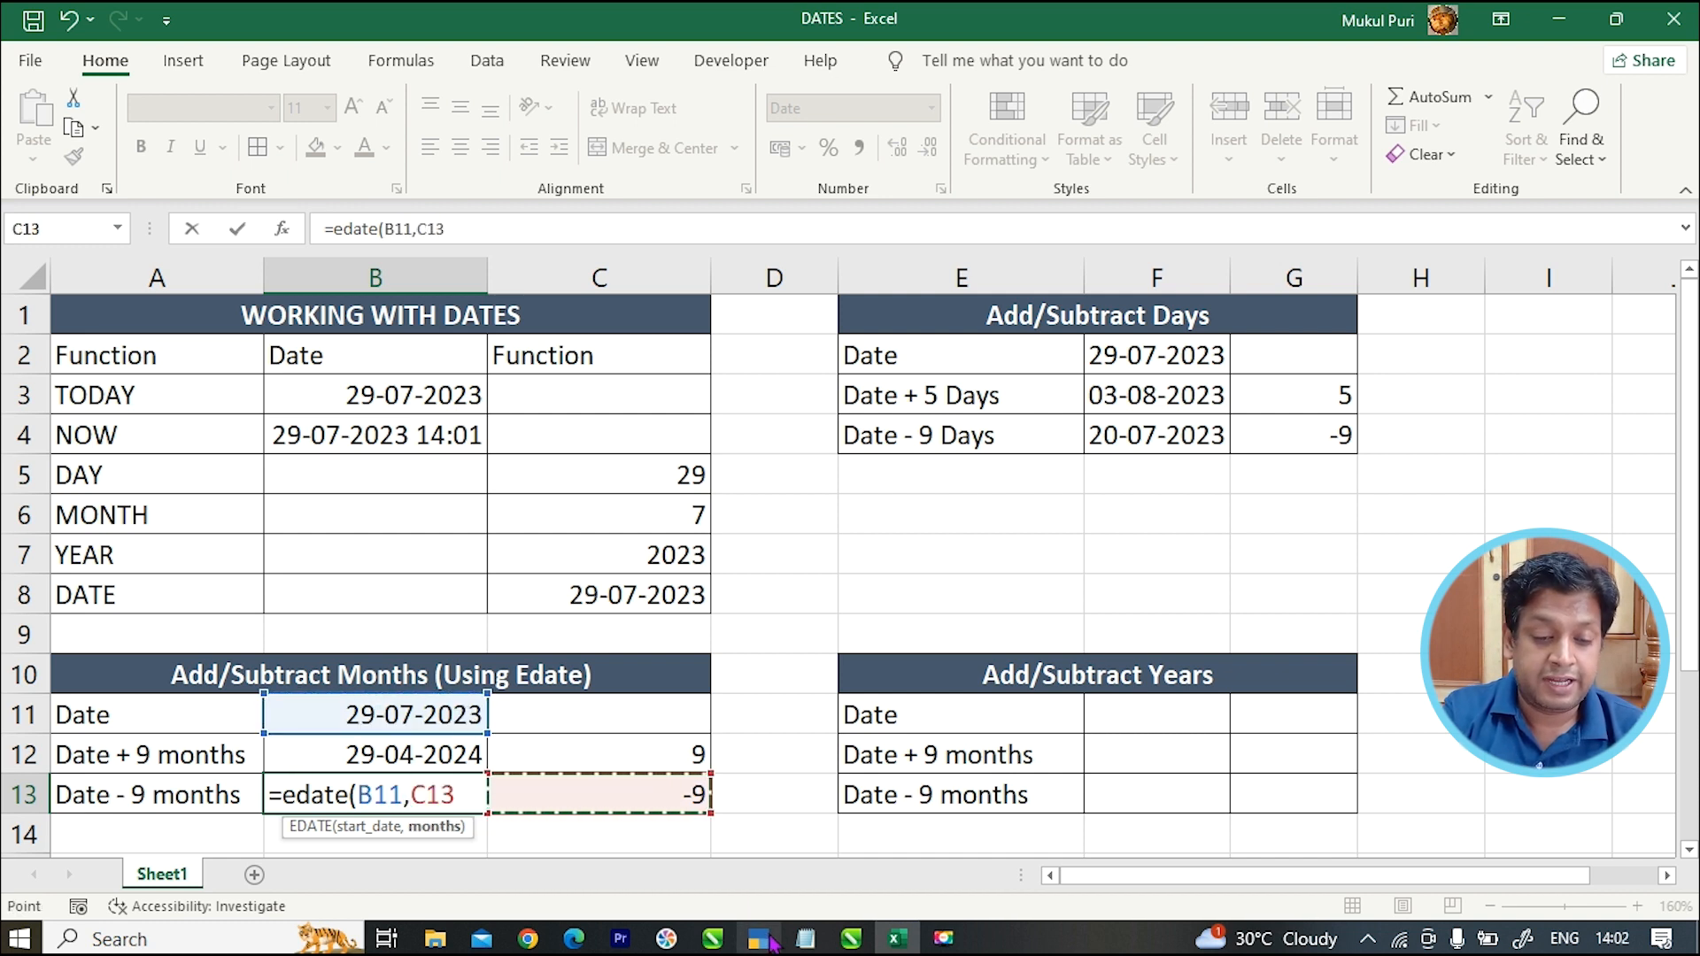
type(")")
key("Return")
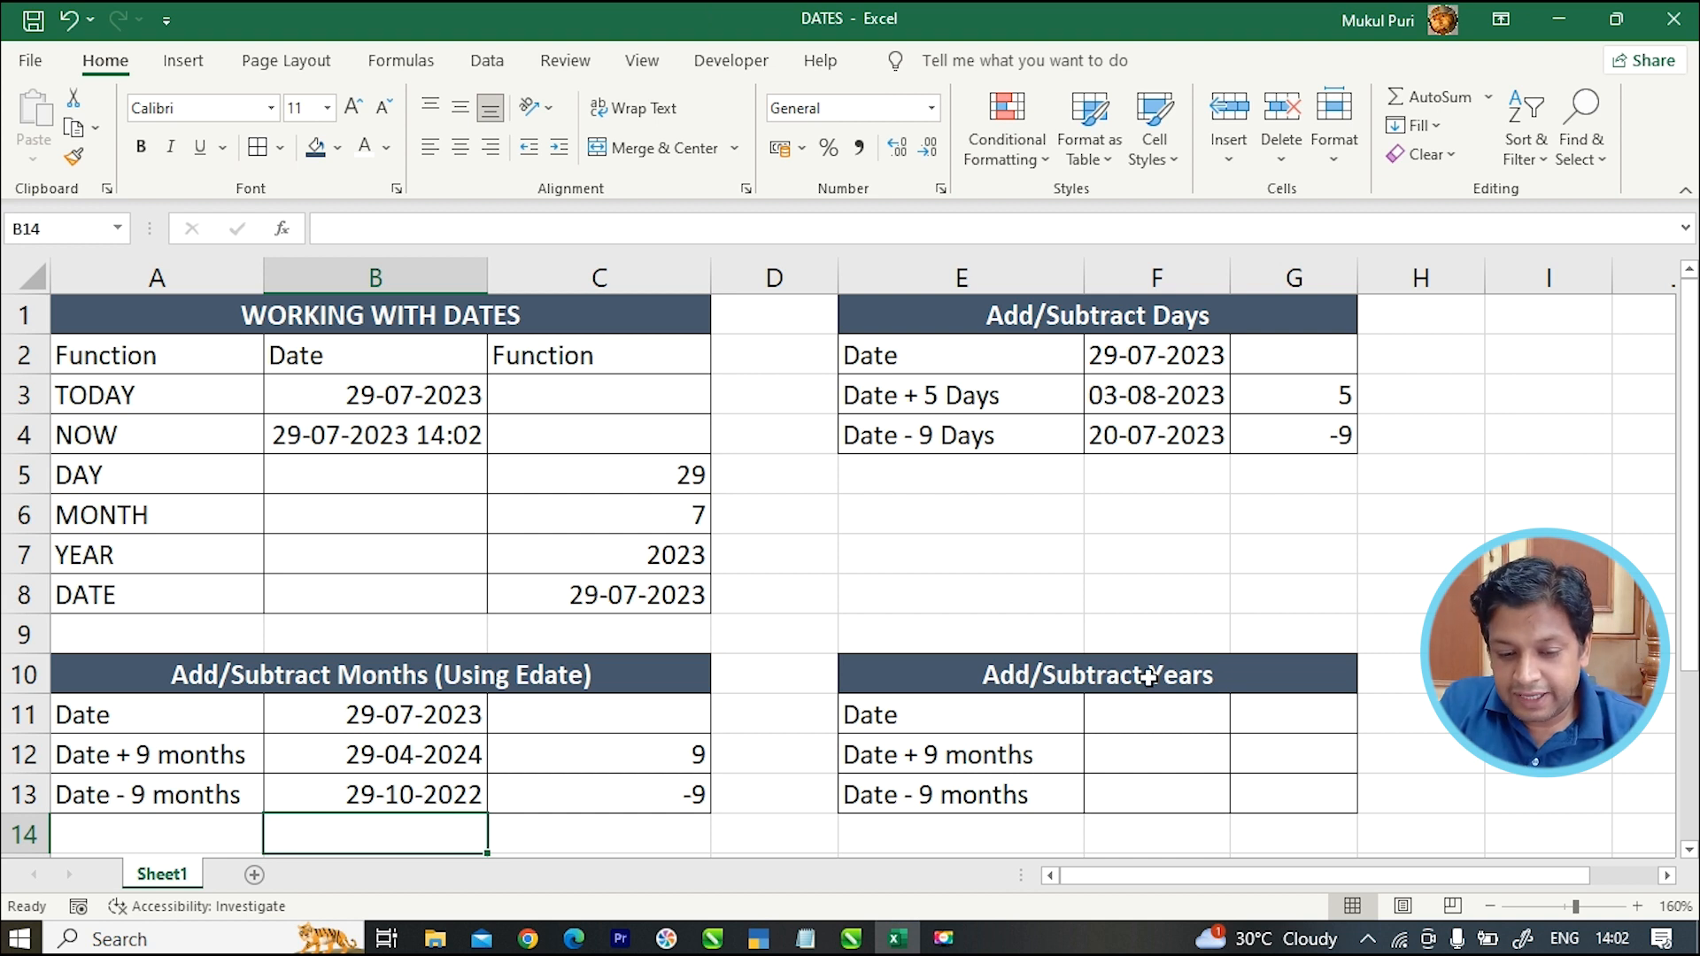
Enter =TODAY() in cell F11 as the starting date of the Add/Subtract Years table.
left_click(1152, 716)
type("=tday")
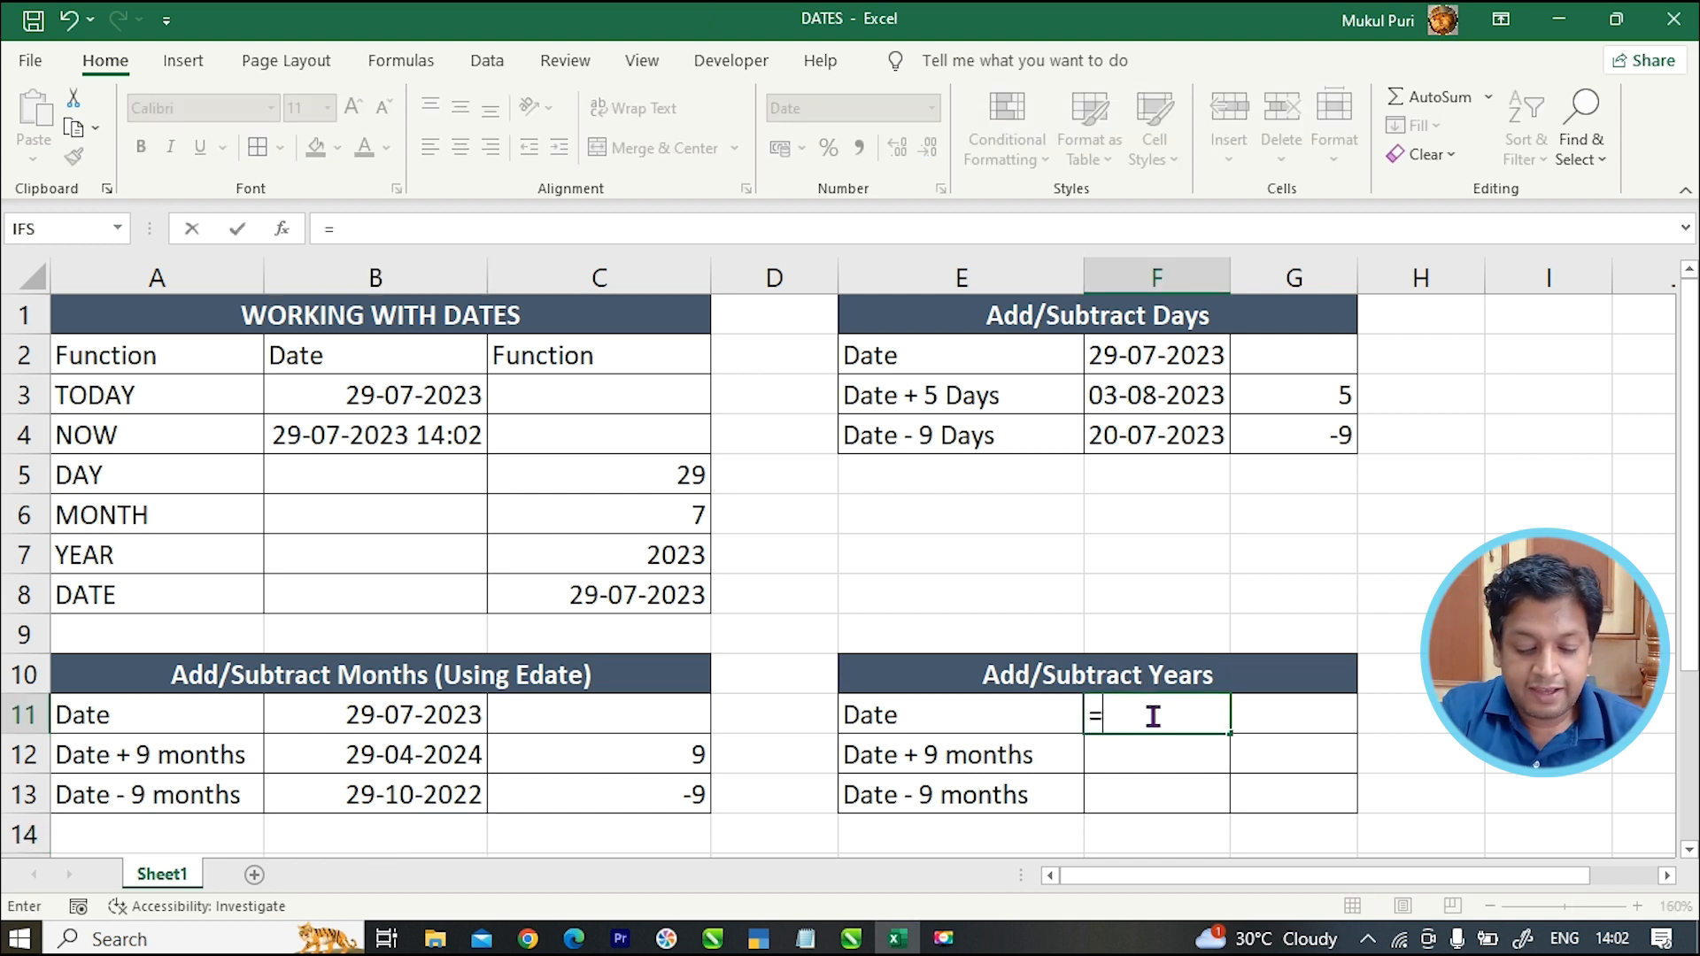
key("BackSpace")
key("BackSpace")
key("BackSpace")
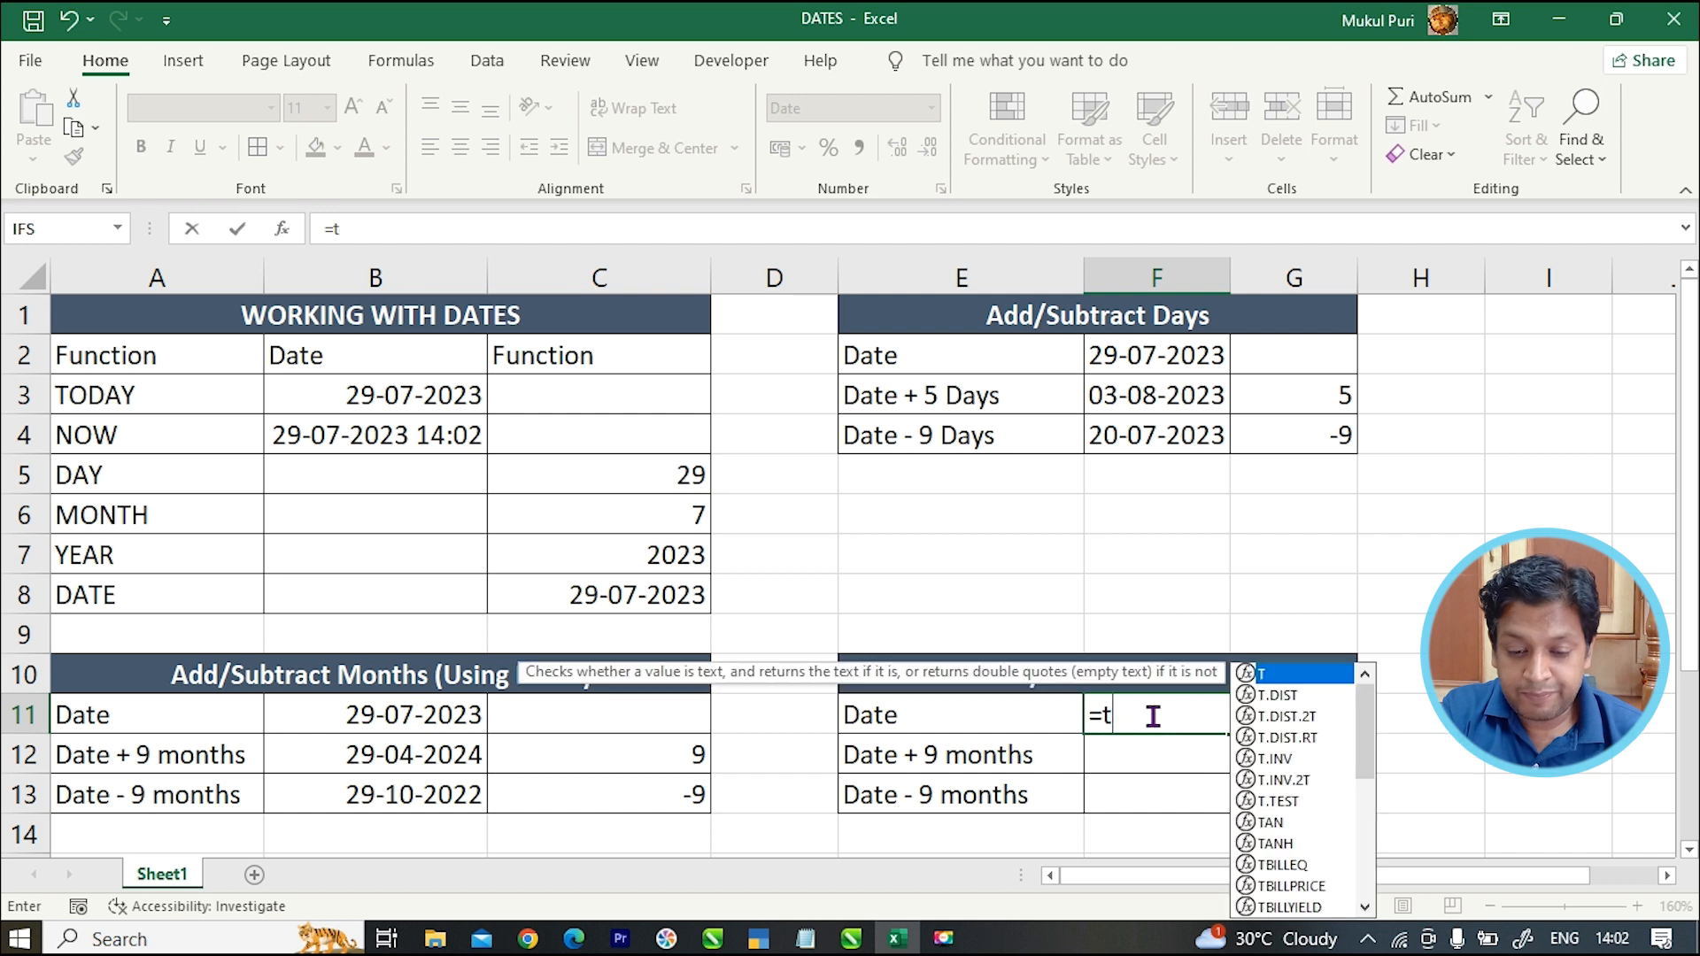
type("oday()")
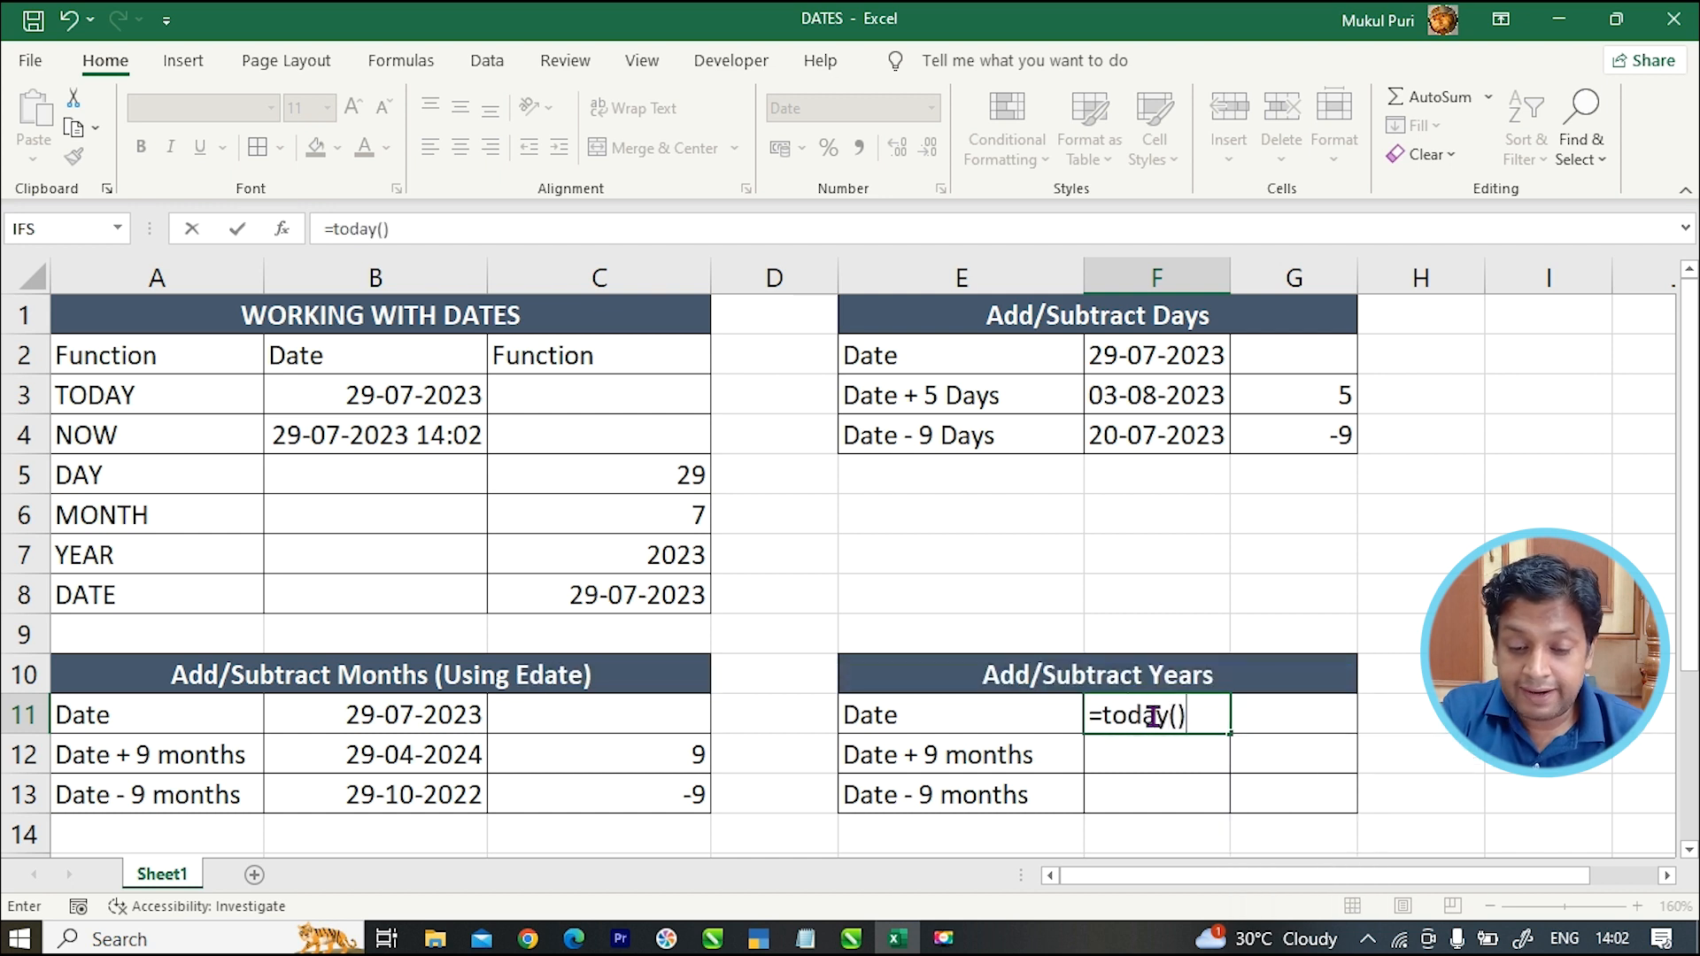
key("Return")
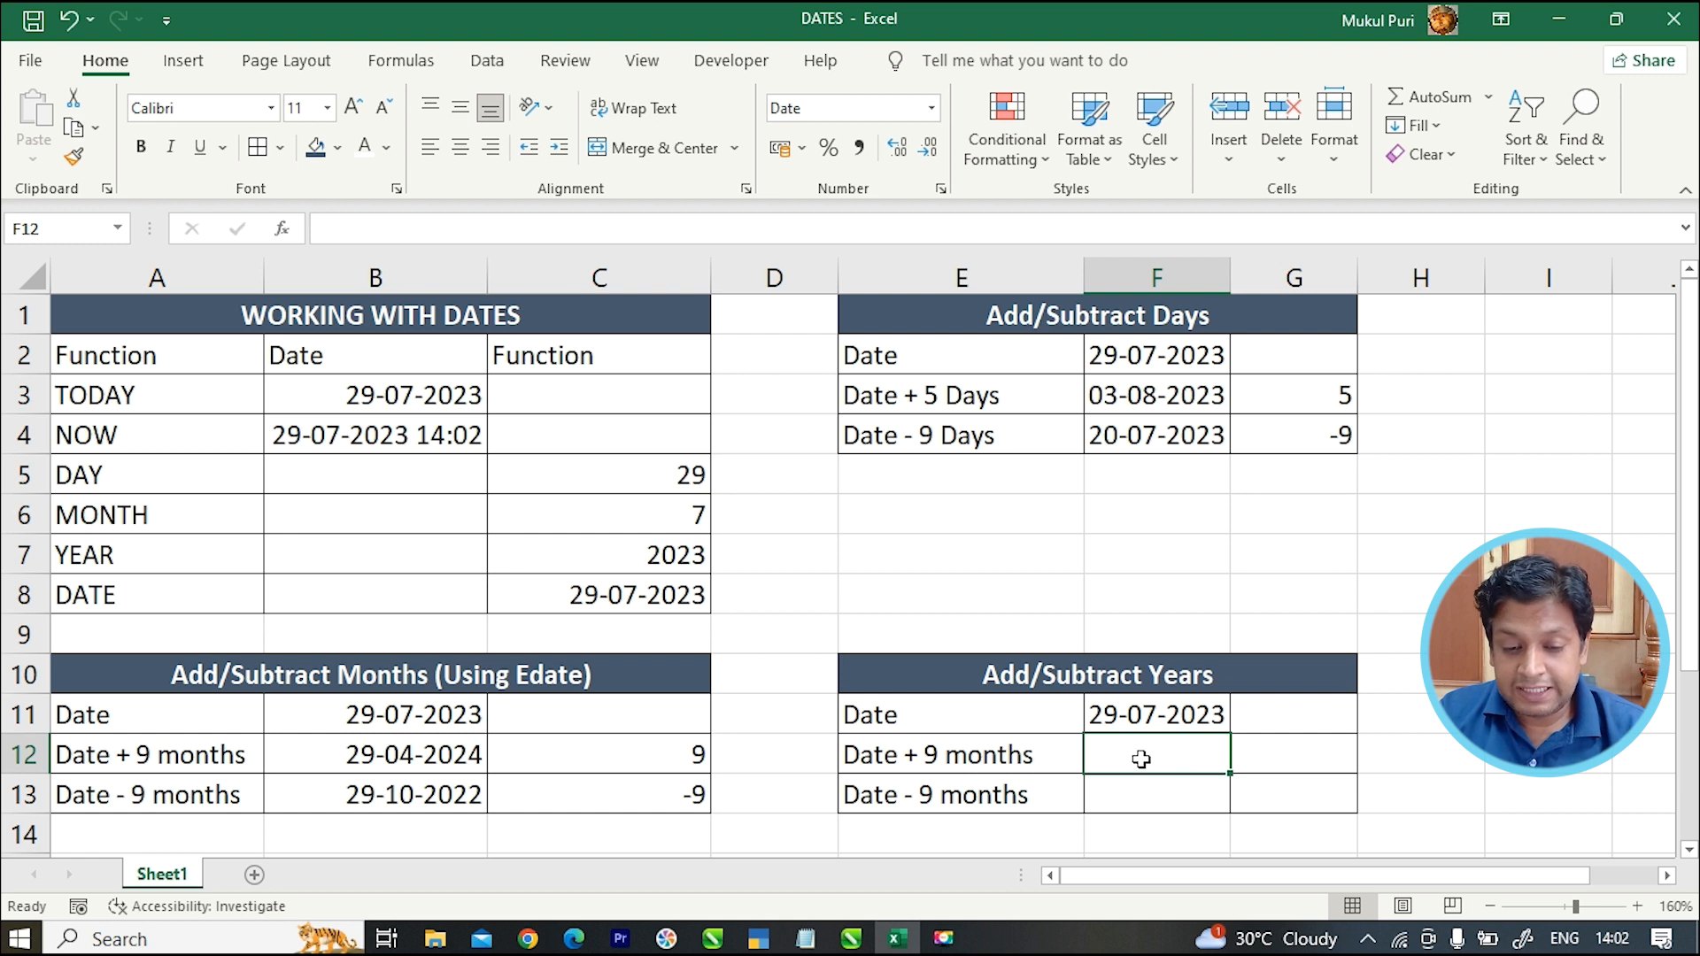
Correct the Add/Subtract Years row labels to "Date + 9 years" in E12 and "Date - 9 years" in E13.
left_click(1047, 755)
double_click(1048, 760)
key("BackSpace")
key("BackSpace")
key("BackSpace")
key("BackSpace")
key("BackSpace")
key("BackSpace")
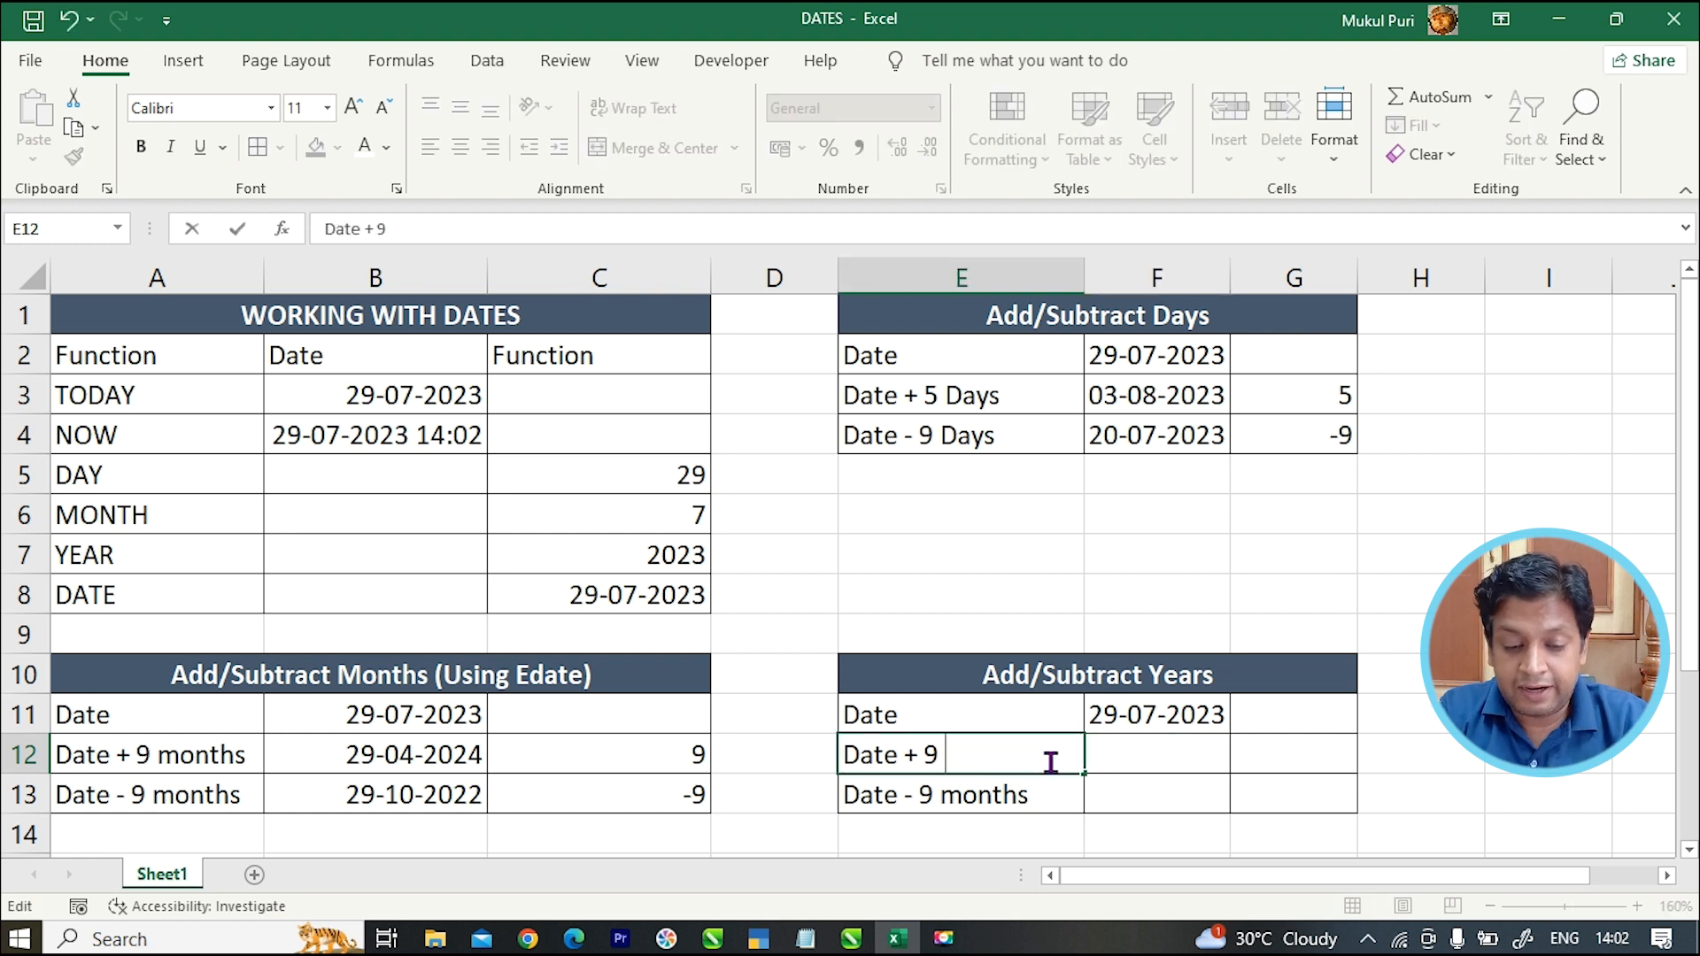
type("years")
key("Return")
key("F2")
key("BackSpace")
key("BackSpace")
key("BackSpace")
key("BackSpace")
key("BackSpace")
key("BackSpace")
key("BackSpace")
type("years")
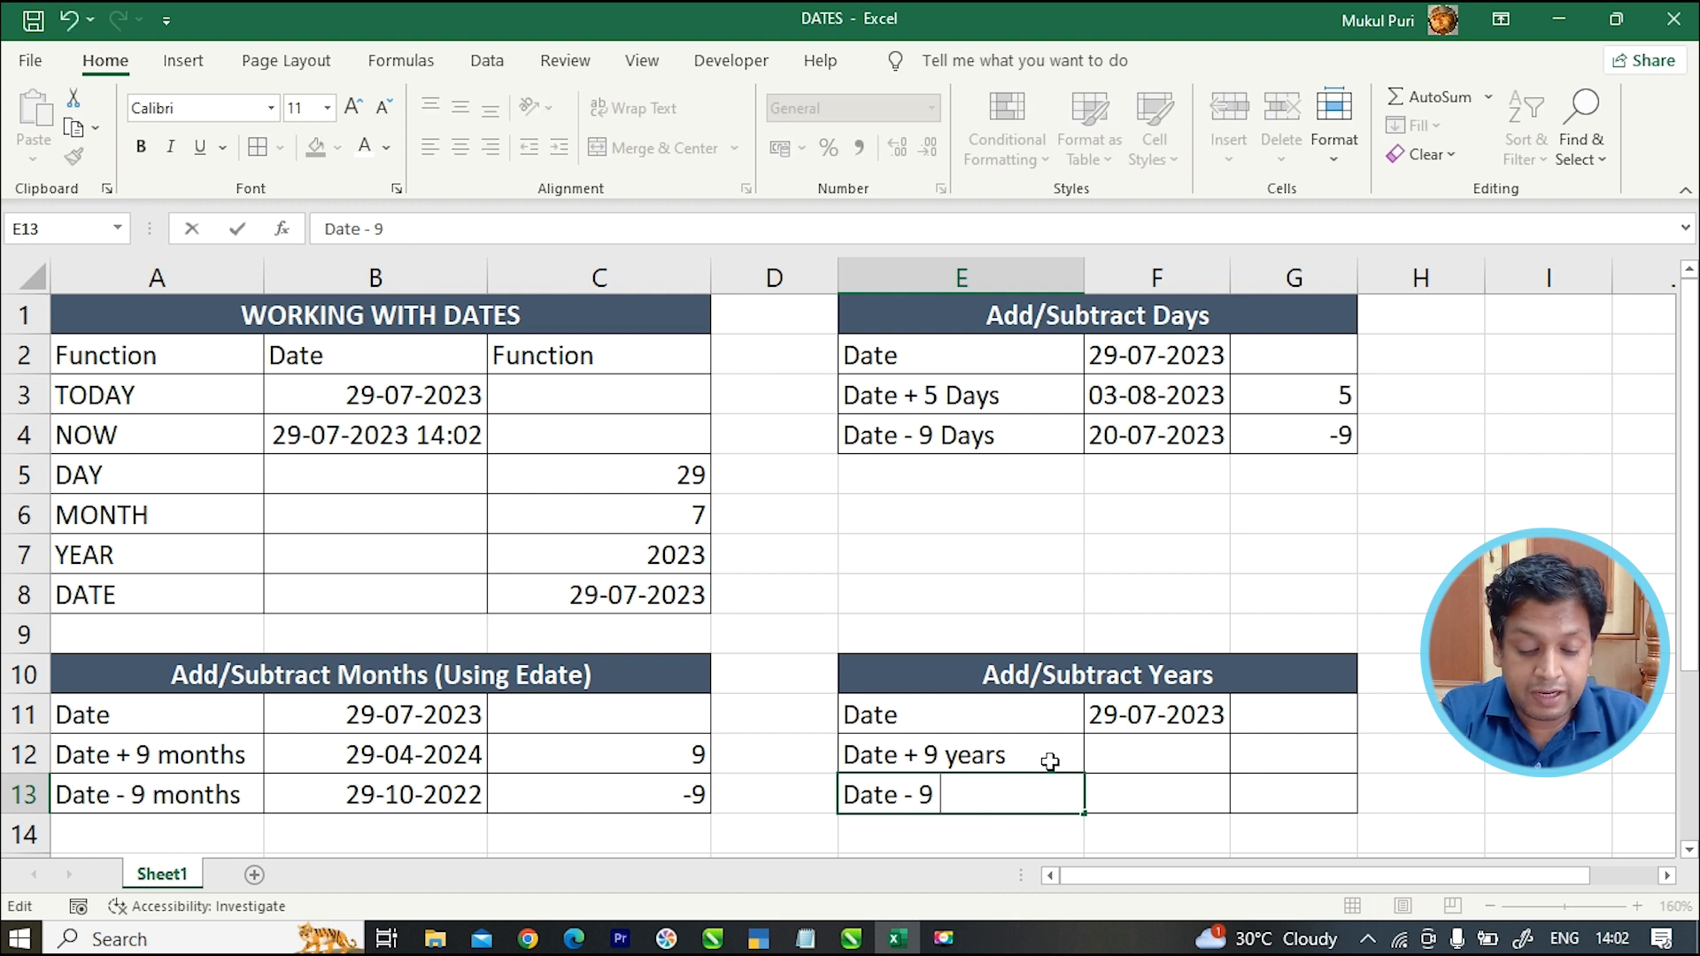
key("ctrl+Return")
Enter the year offsets for the Add/Subtract Years table: 9 in cell G12 and -9 in cell G13.
key("Up")
key("Right")
key("Right")
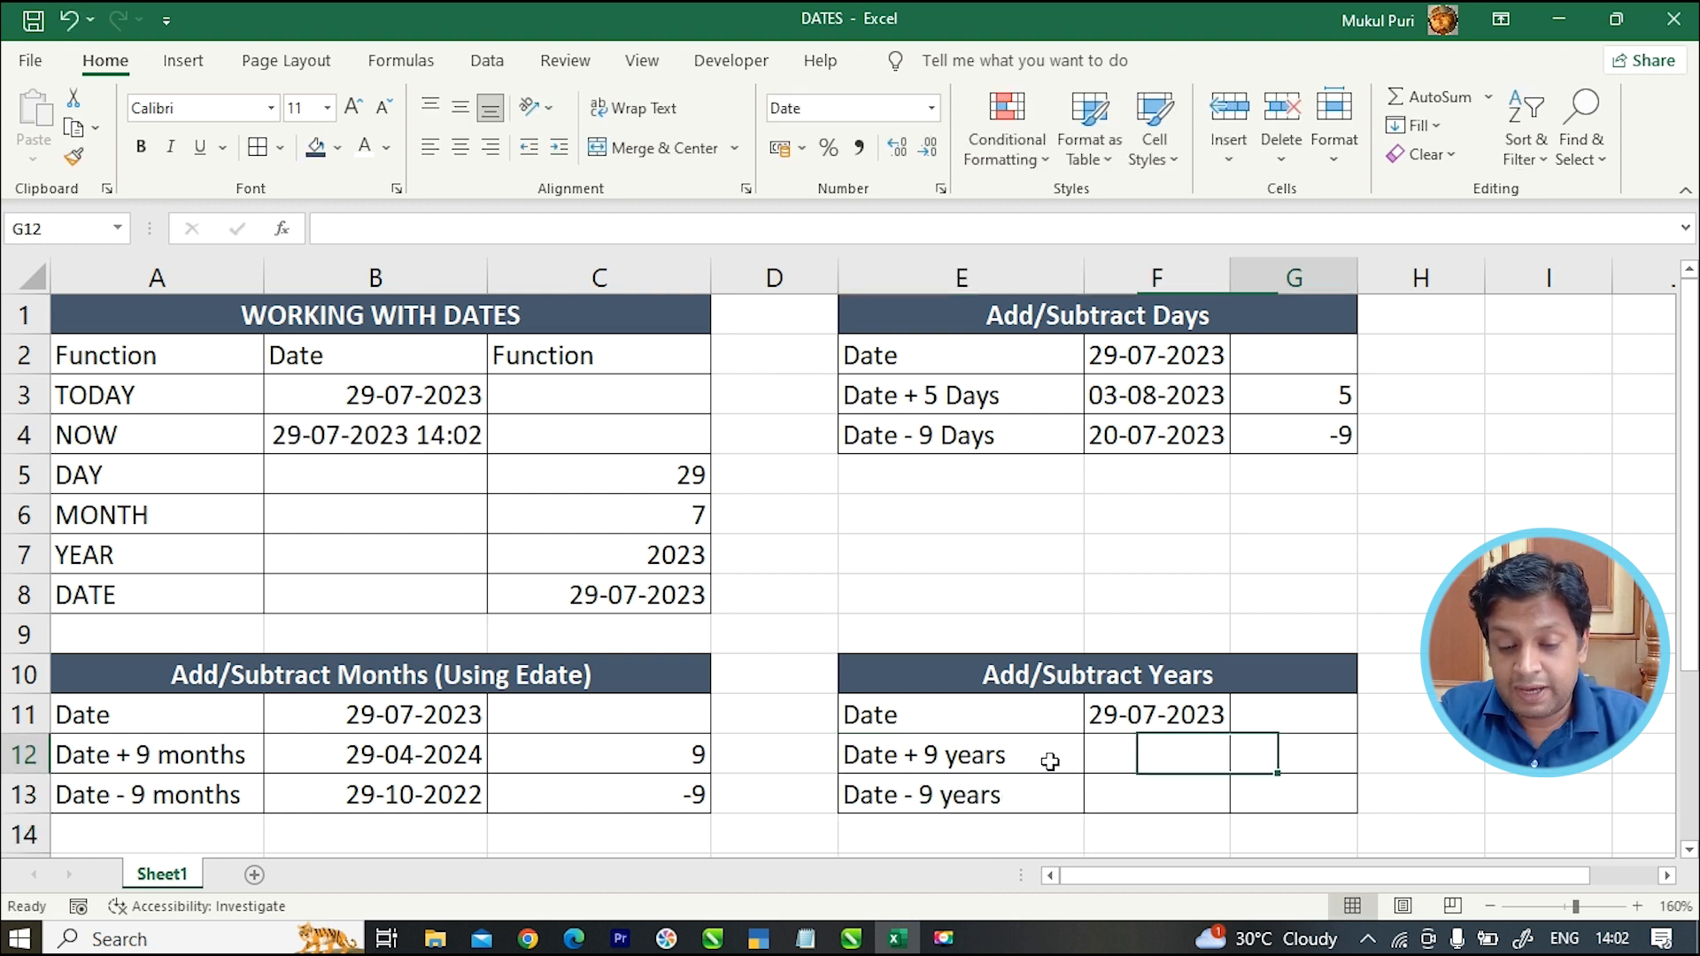
type("9")
key("Return")
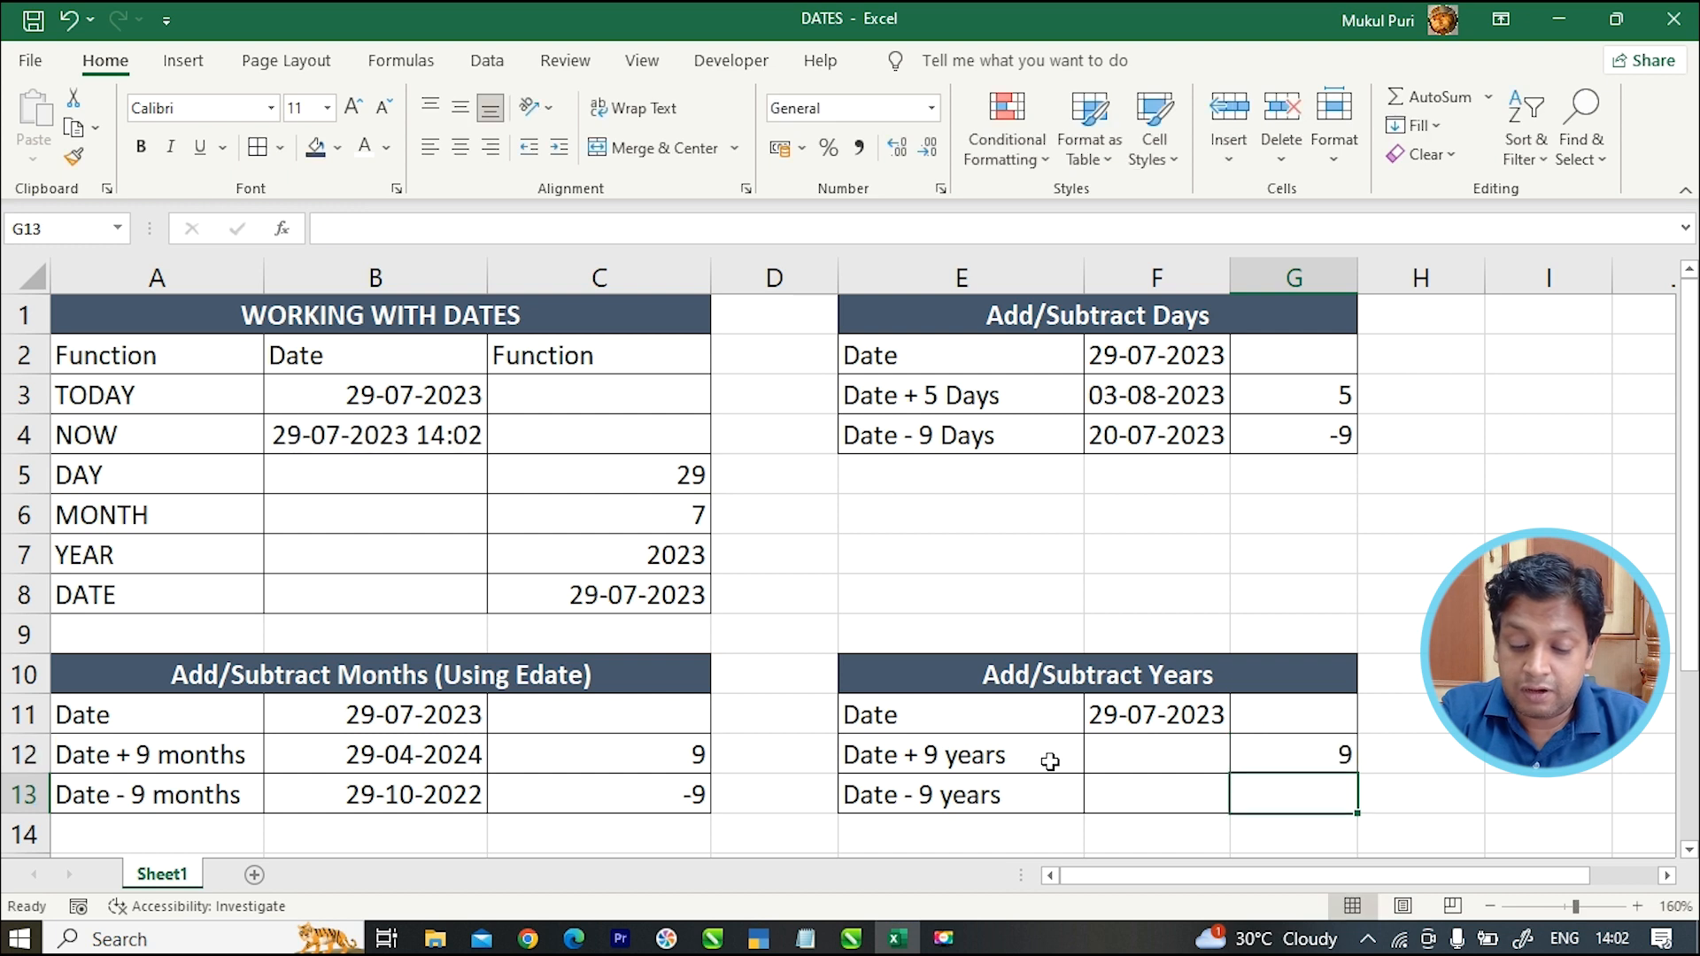
type("-9")
key("Return")
Add nine years to the starting date by entering =EDATE(F11,G12*12) in cell F12.
key("Up")
key("Up")
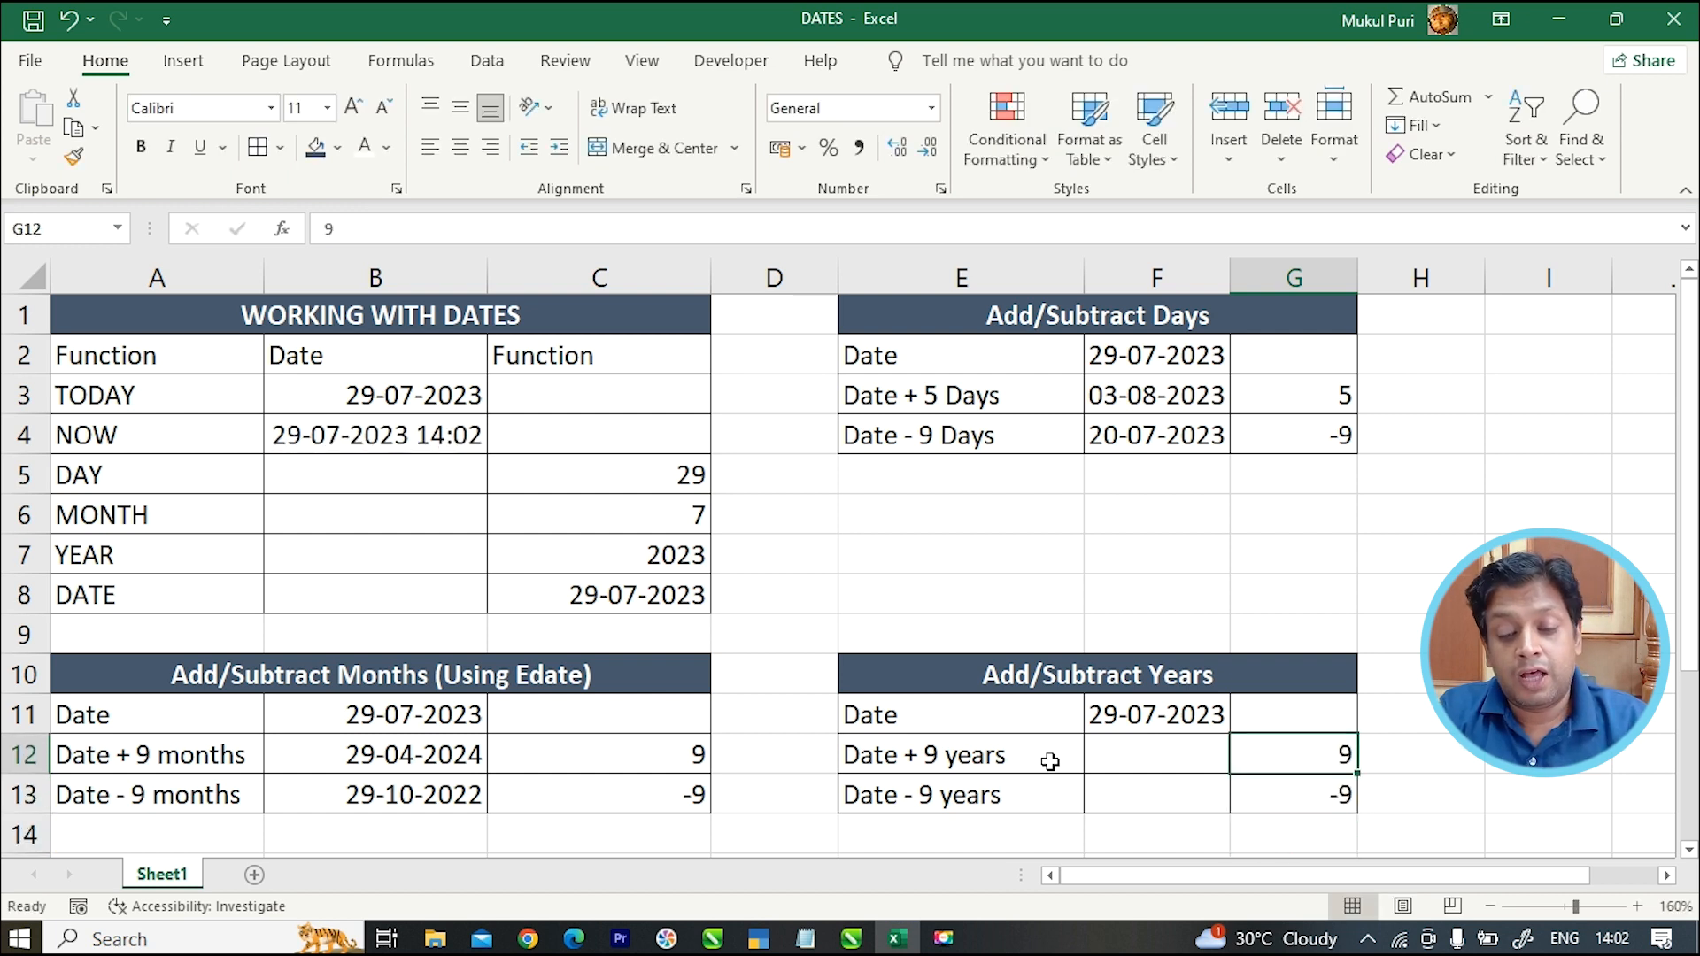
key("Left")
type("=e")
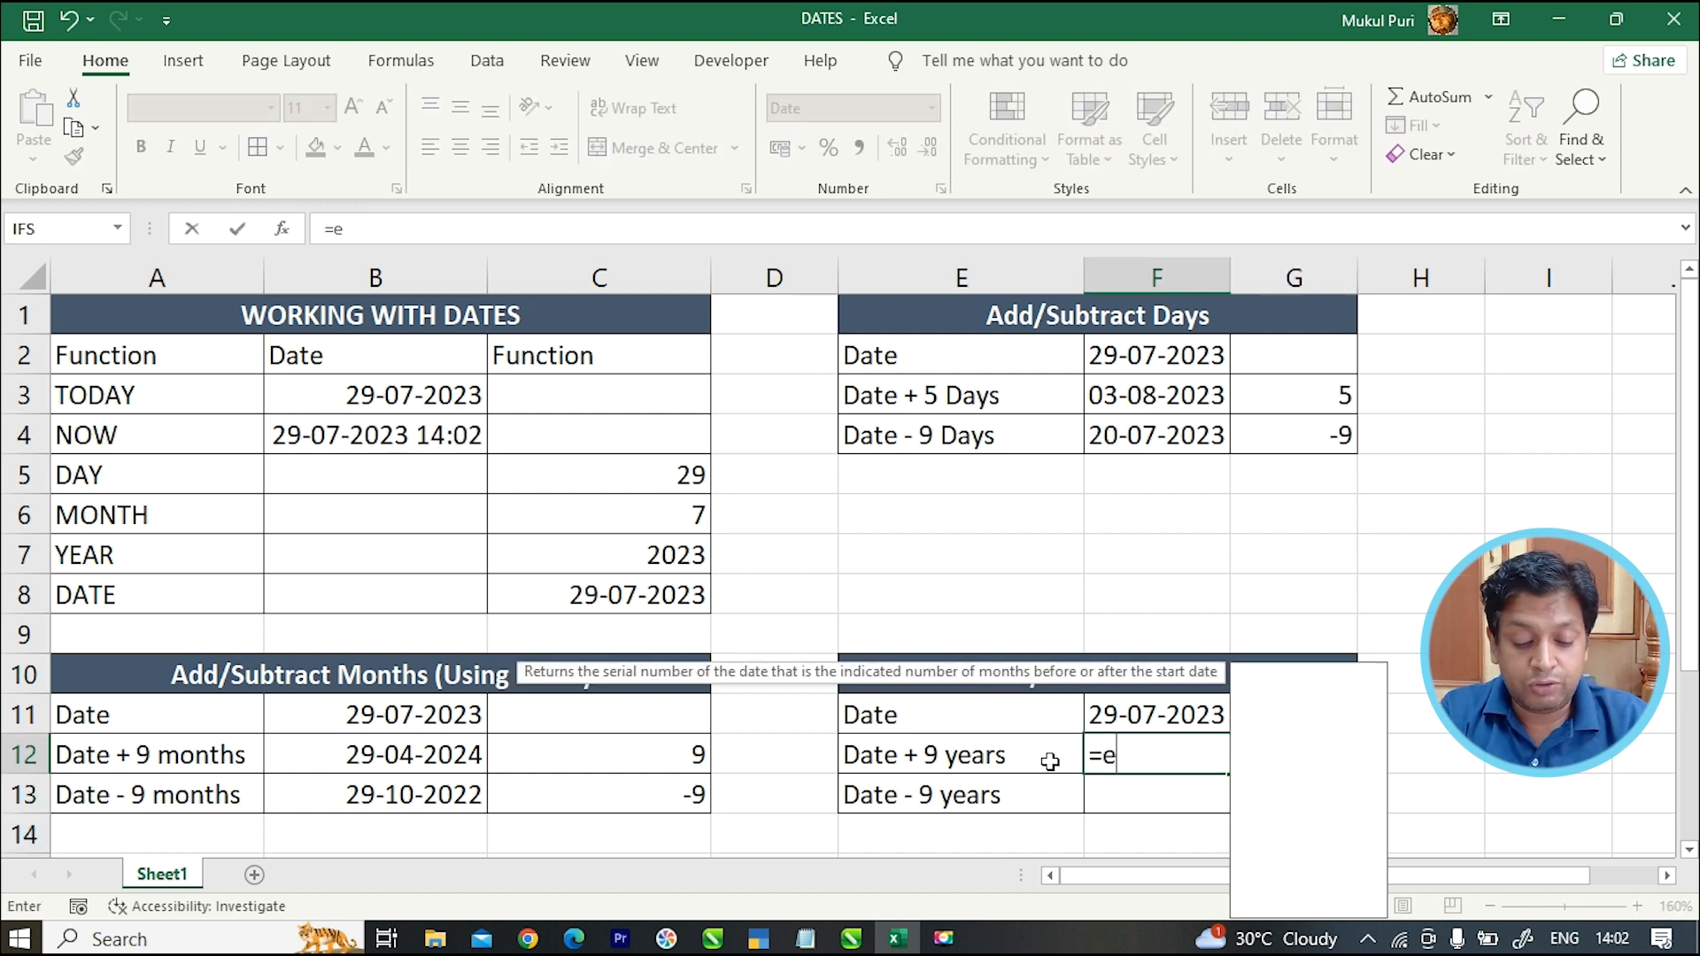
type("date(")
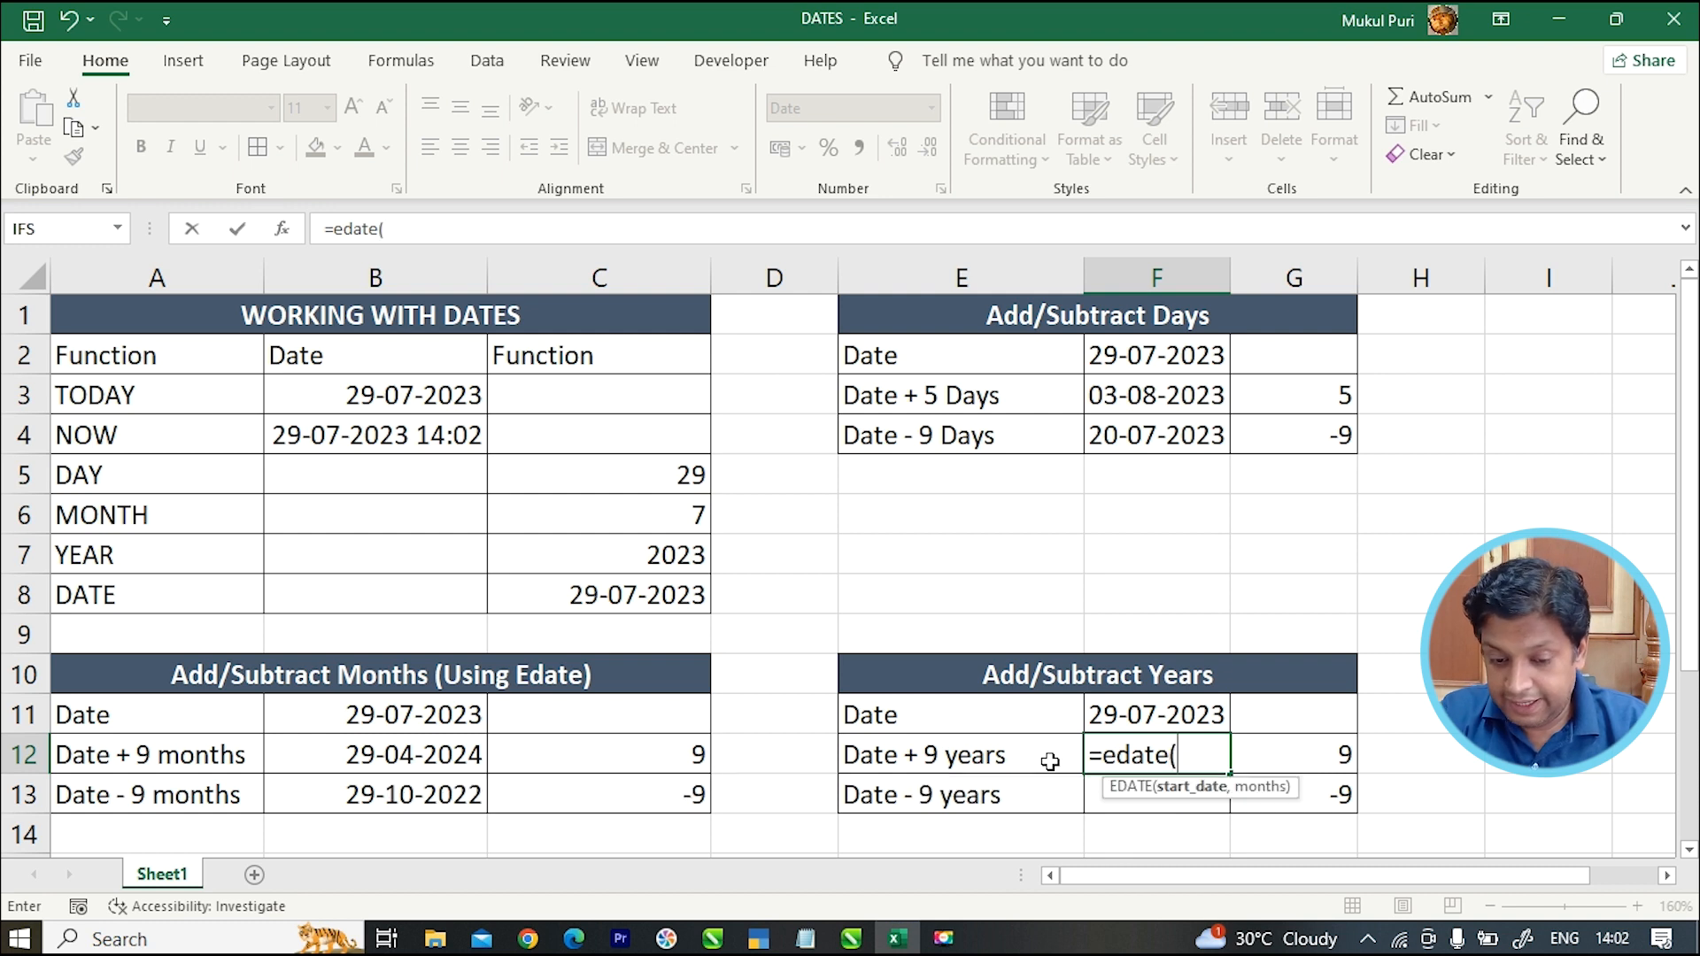
left_click(1150, 714)
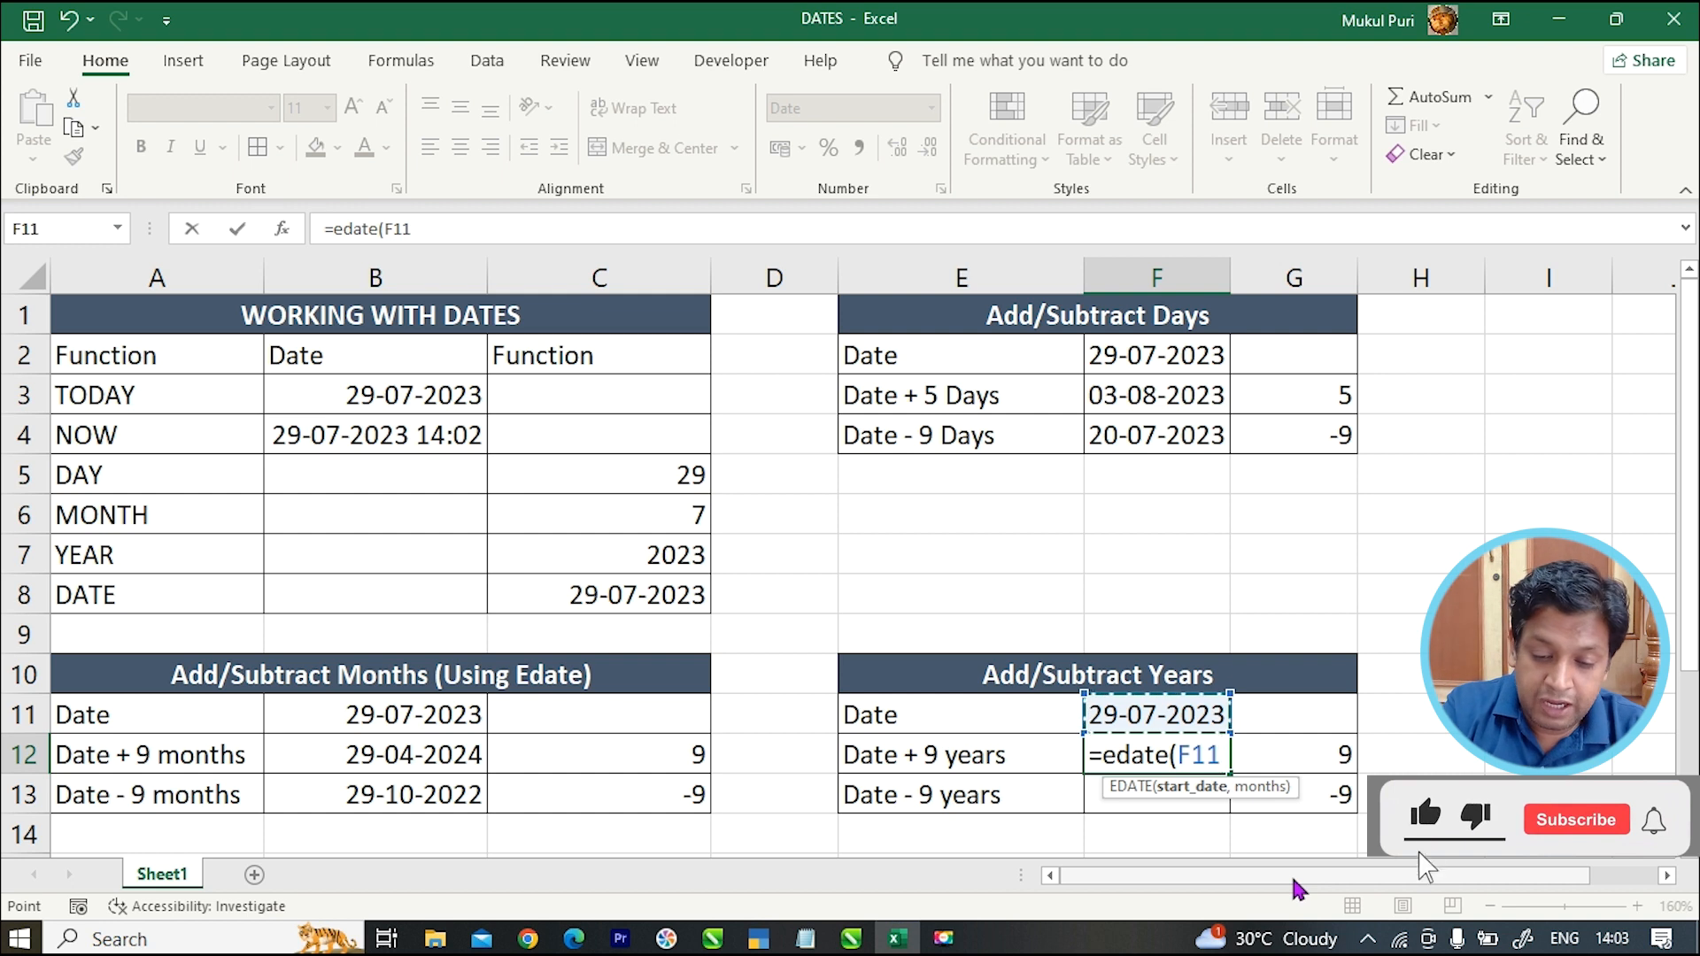
type(",")
left_click(1310, 757)
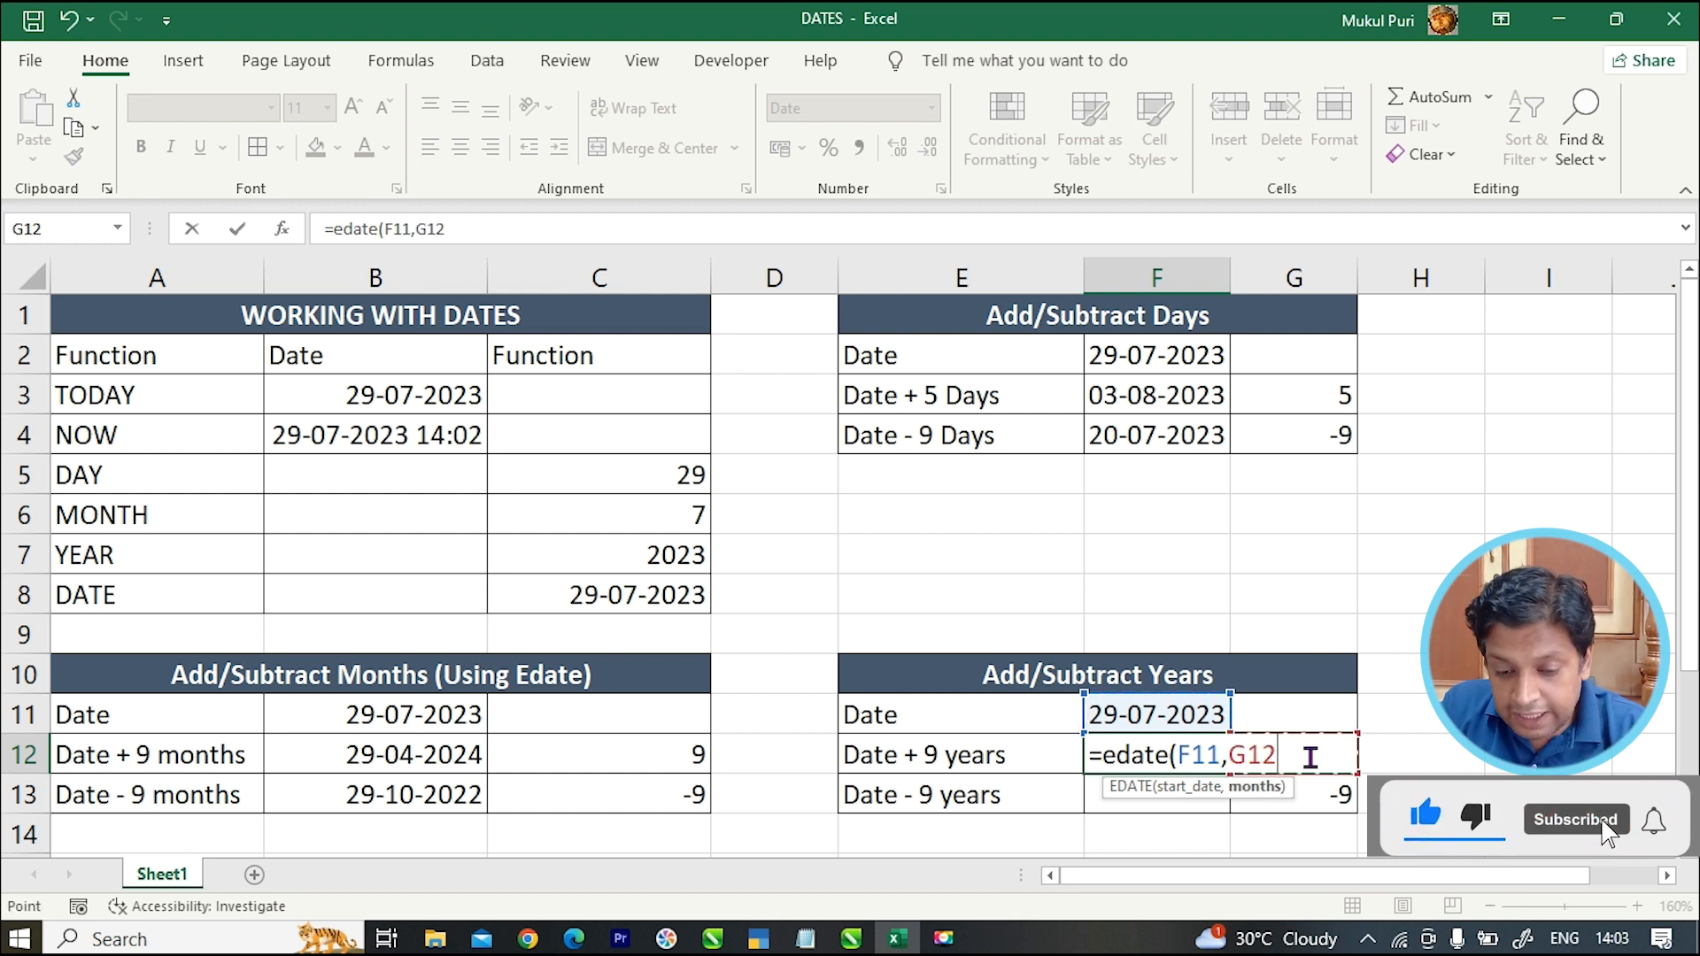
type("*")
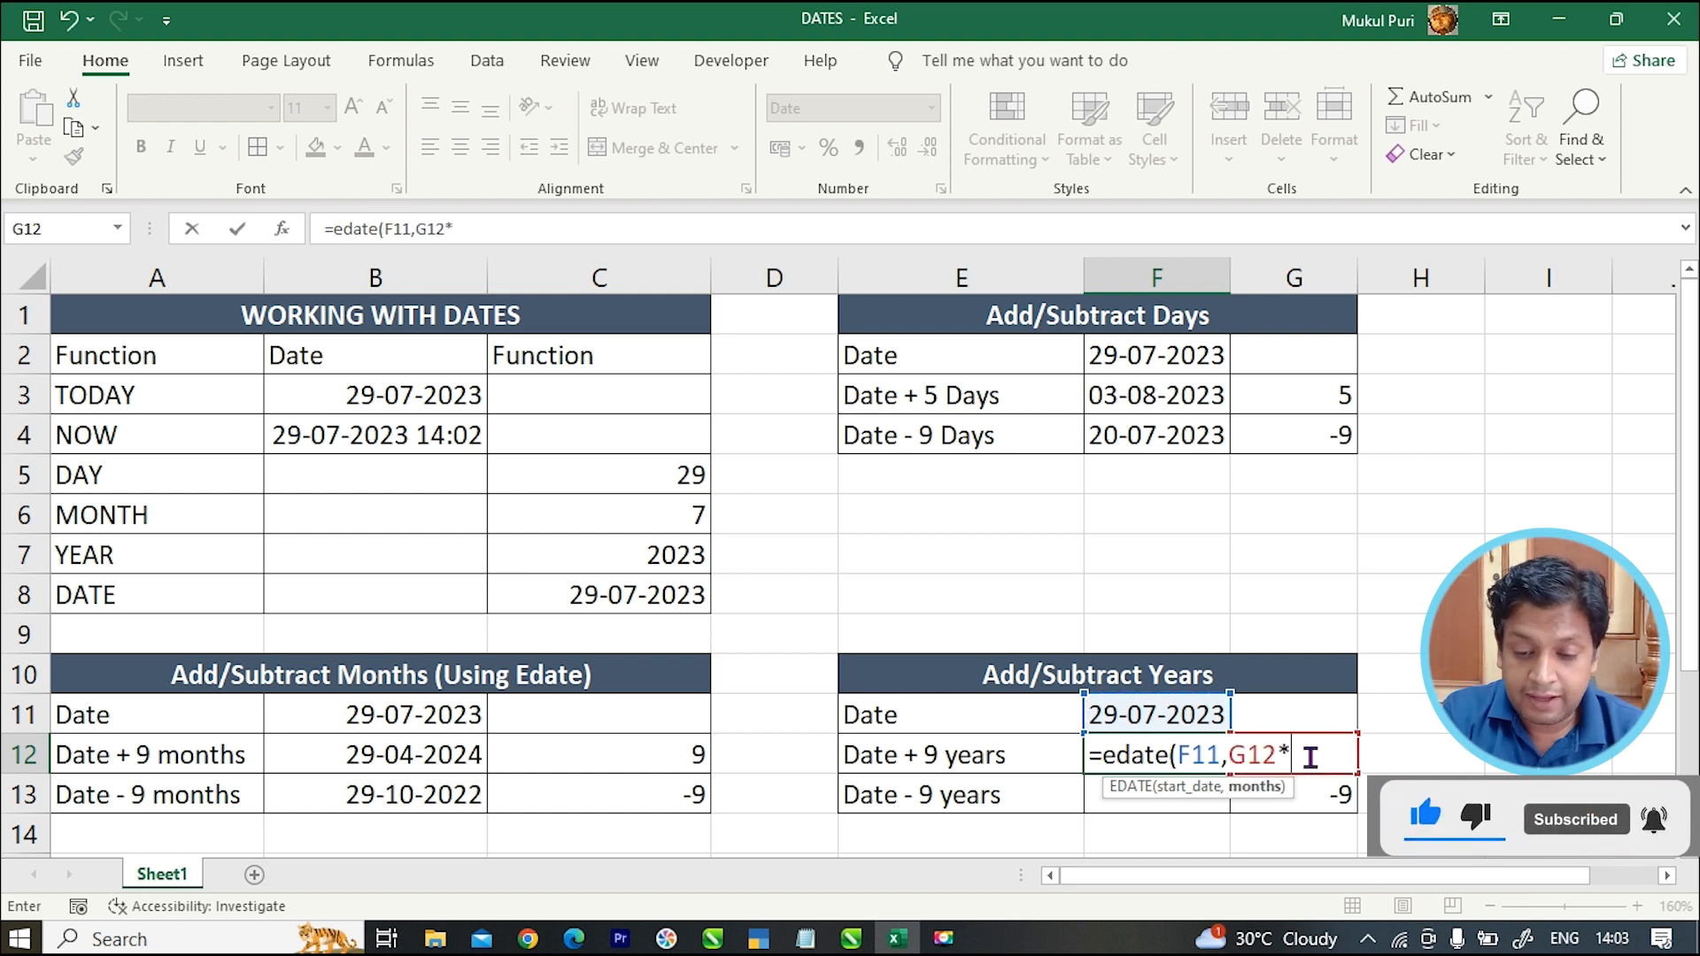
type("12")
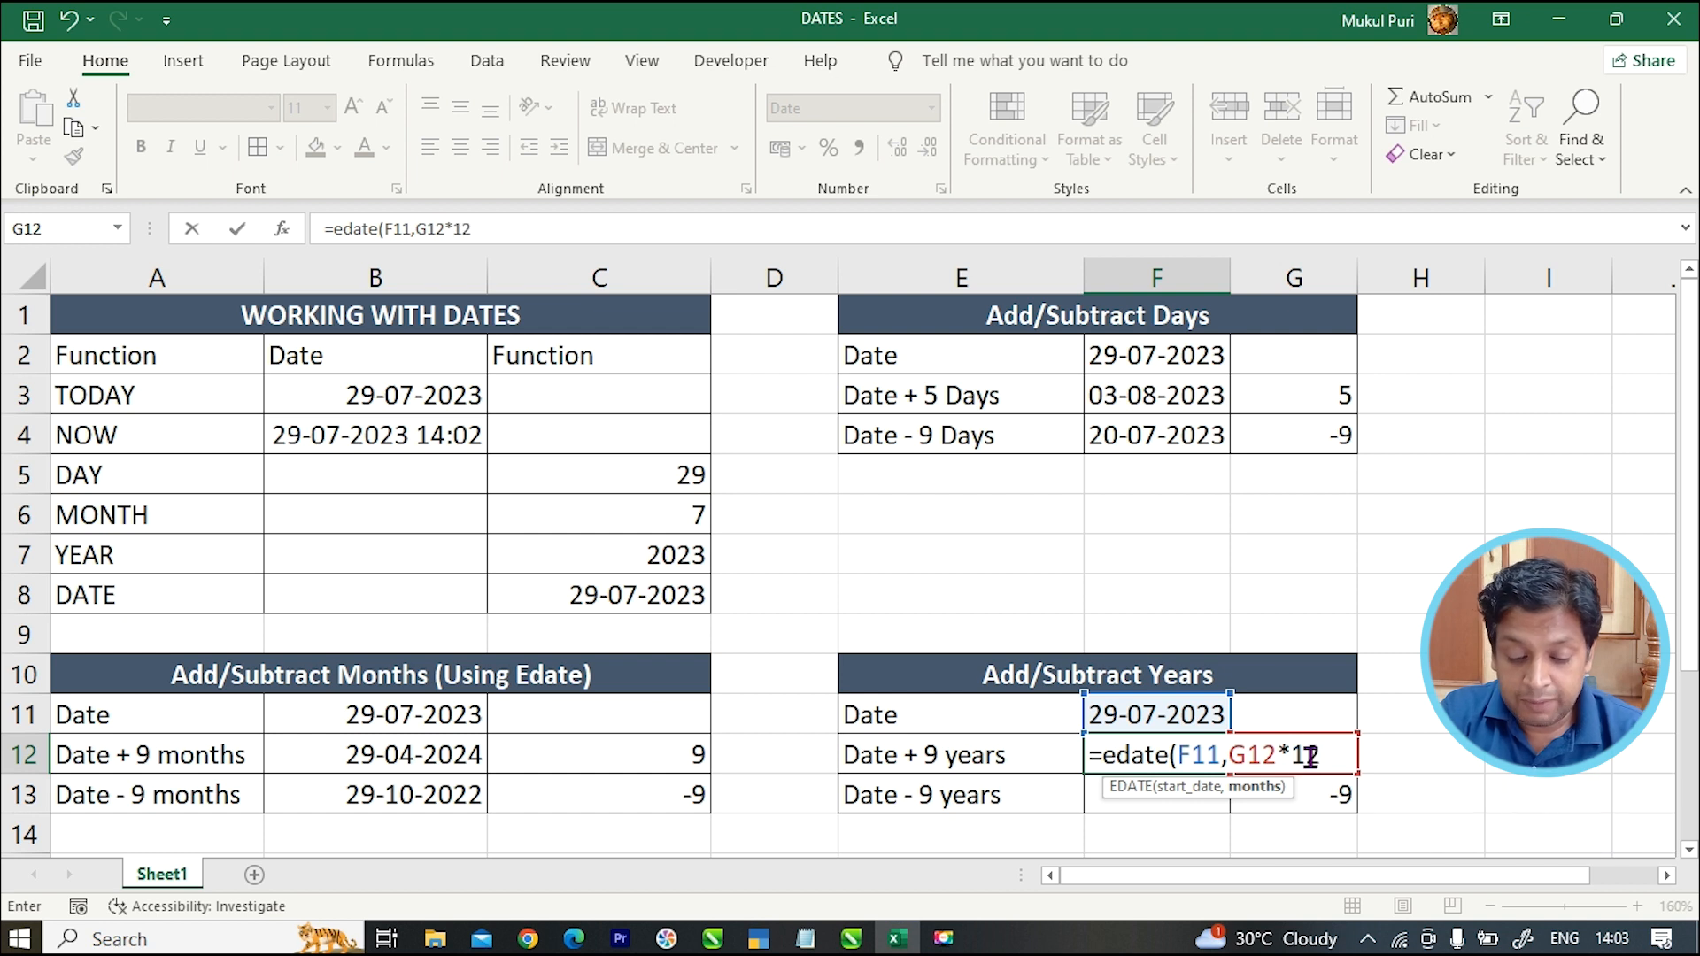
type("(")
key("BackSpace")
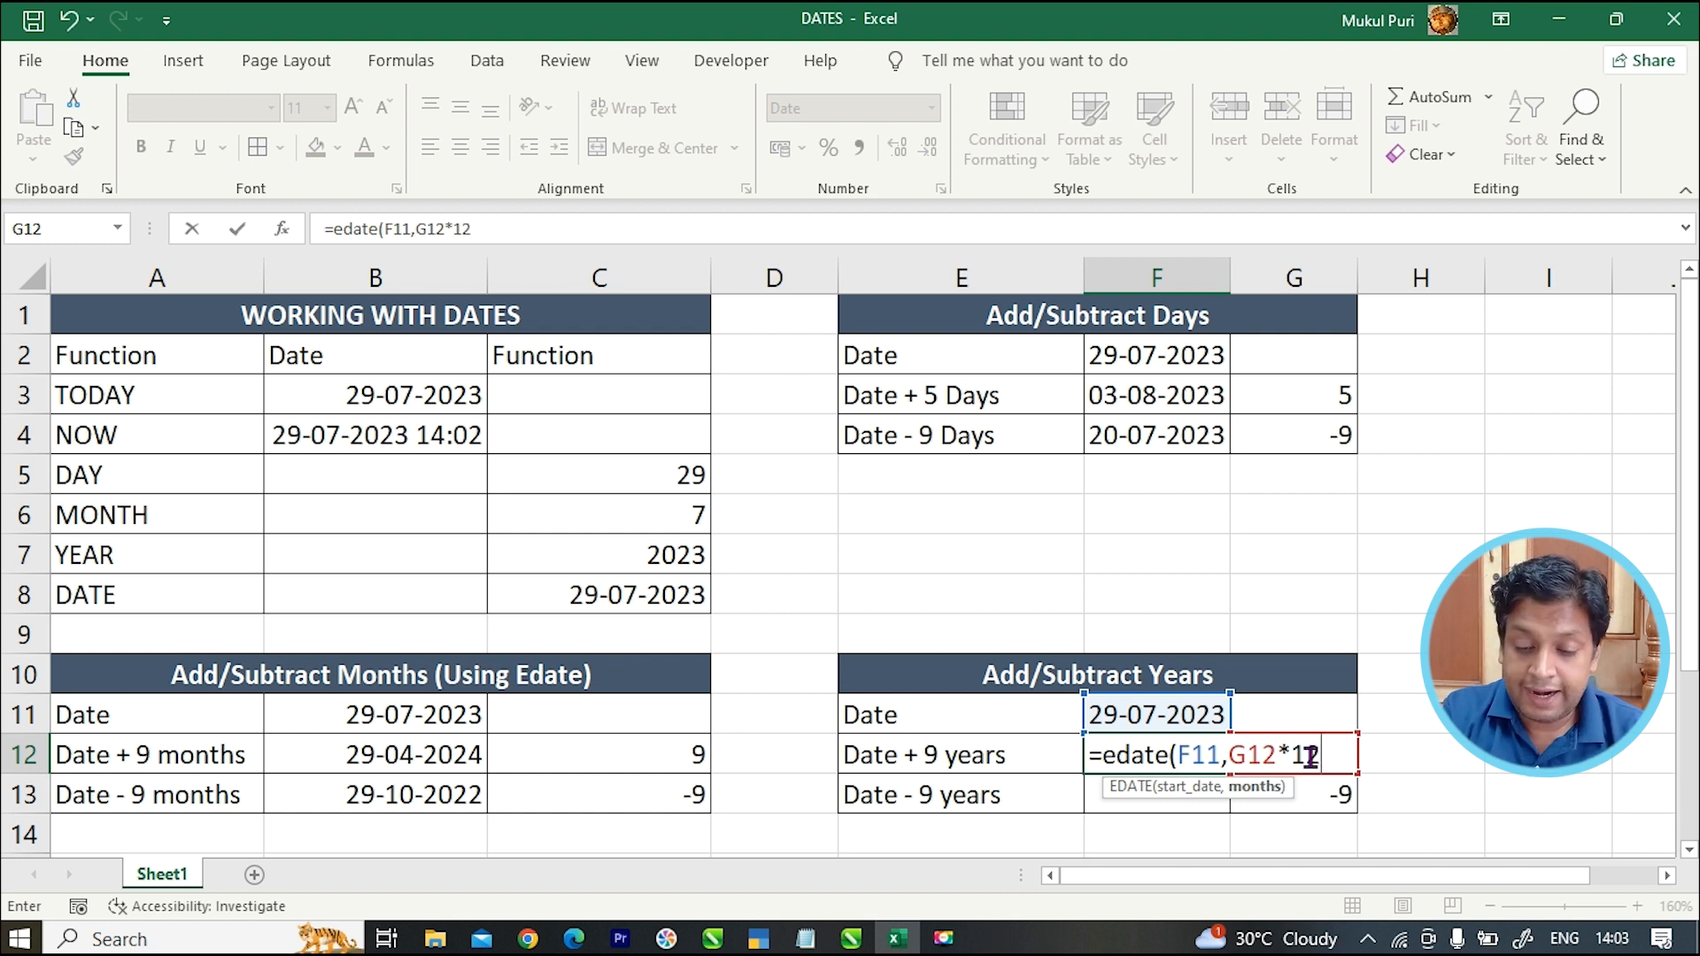
type(")")
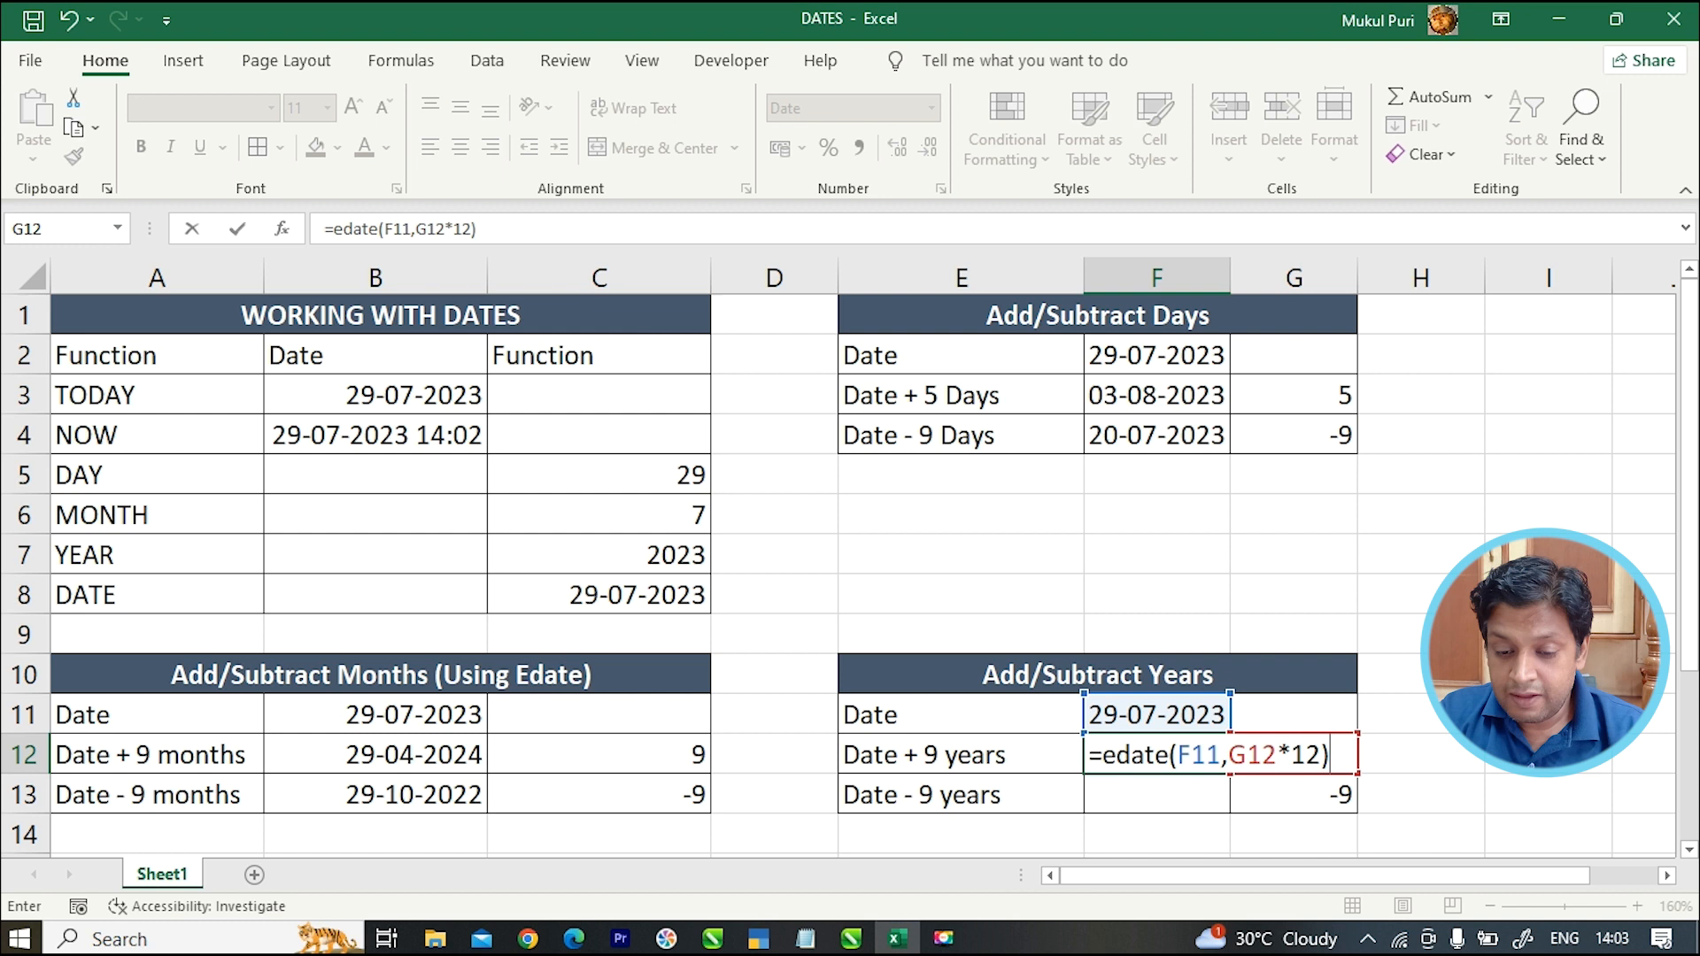
key("Return")
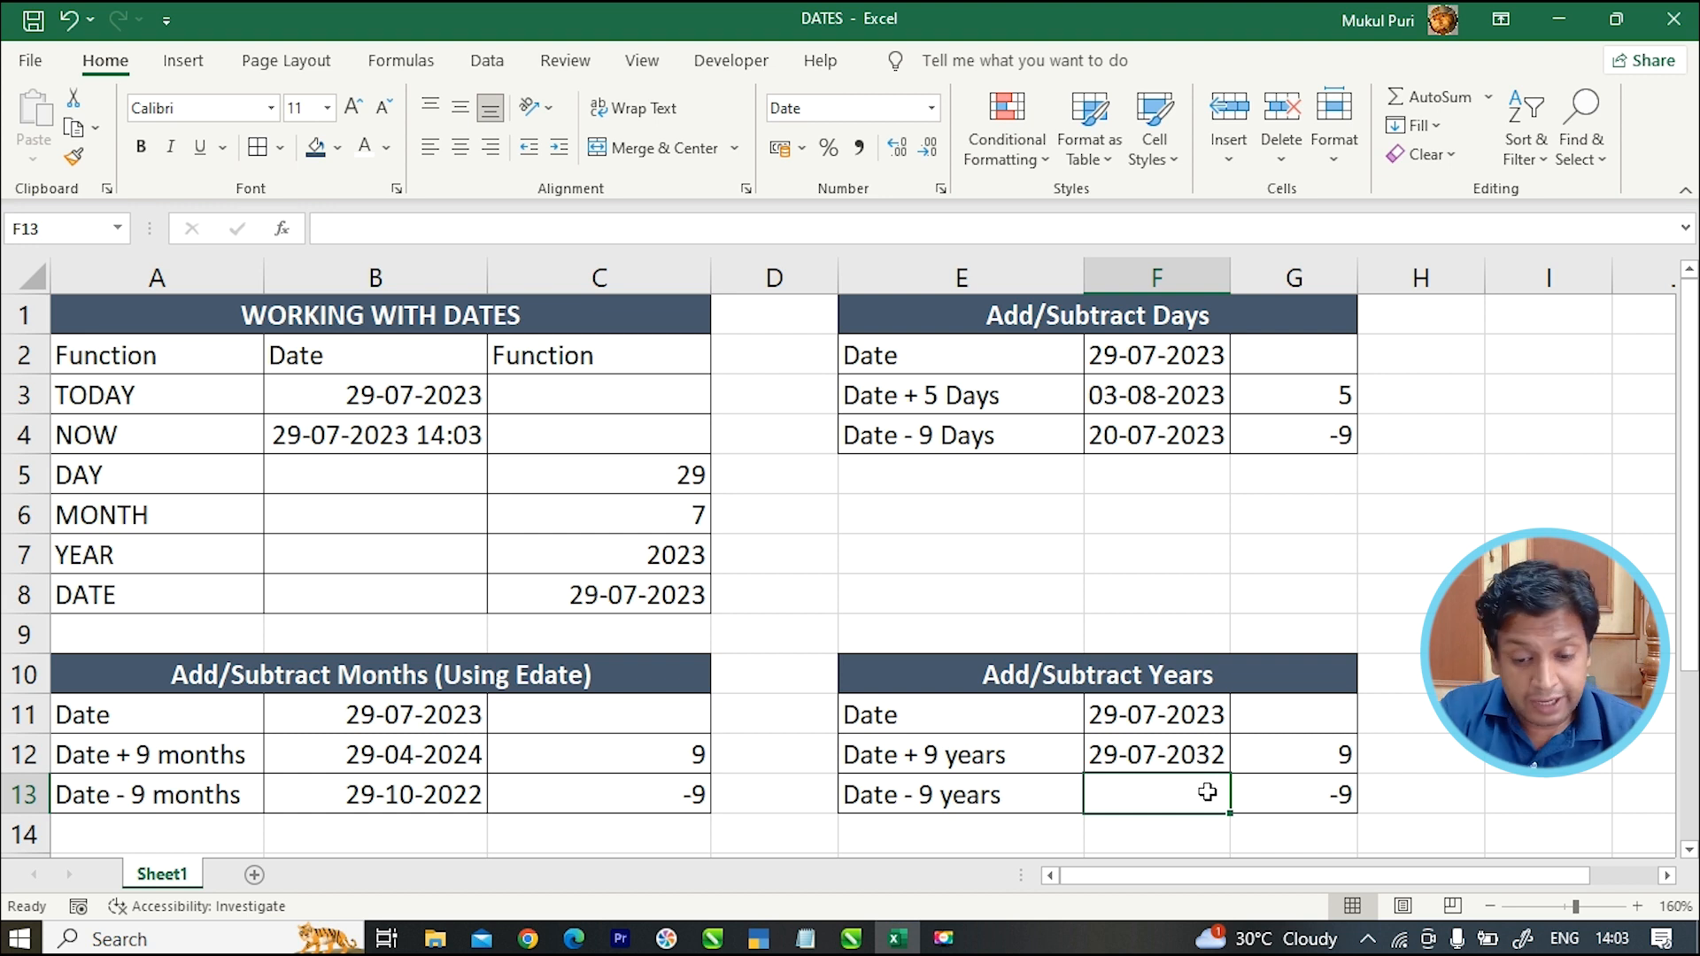
Subtract nine years from the starting date by entering =EDATE(F11,G13*12) in cell F13.
type("=edate")
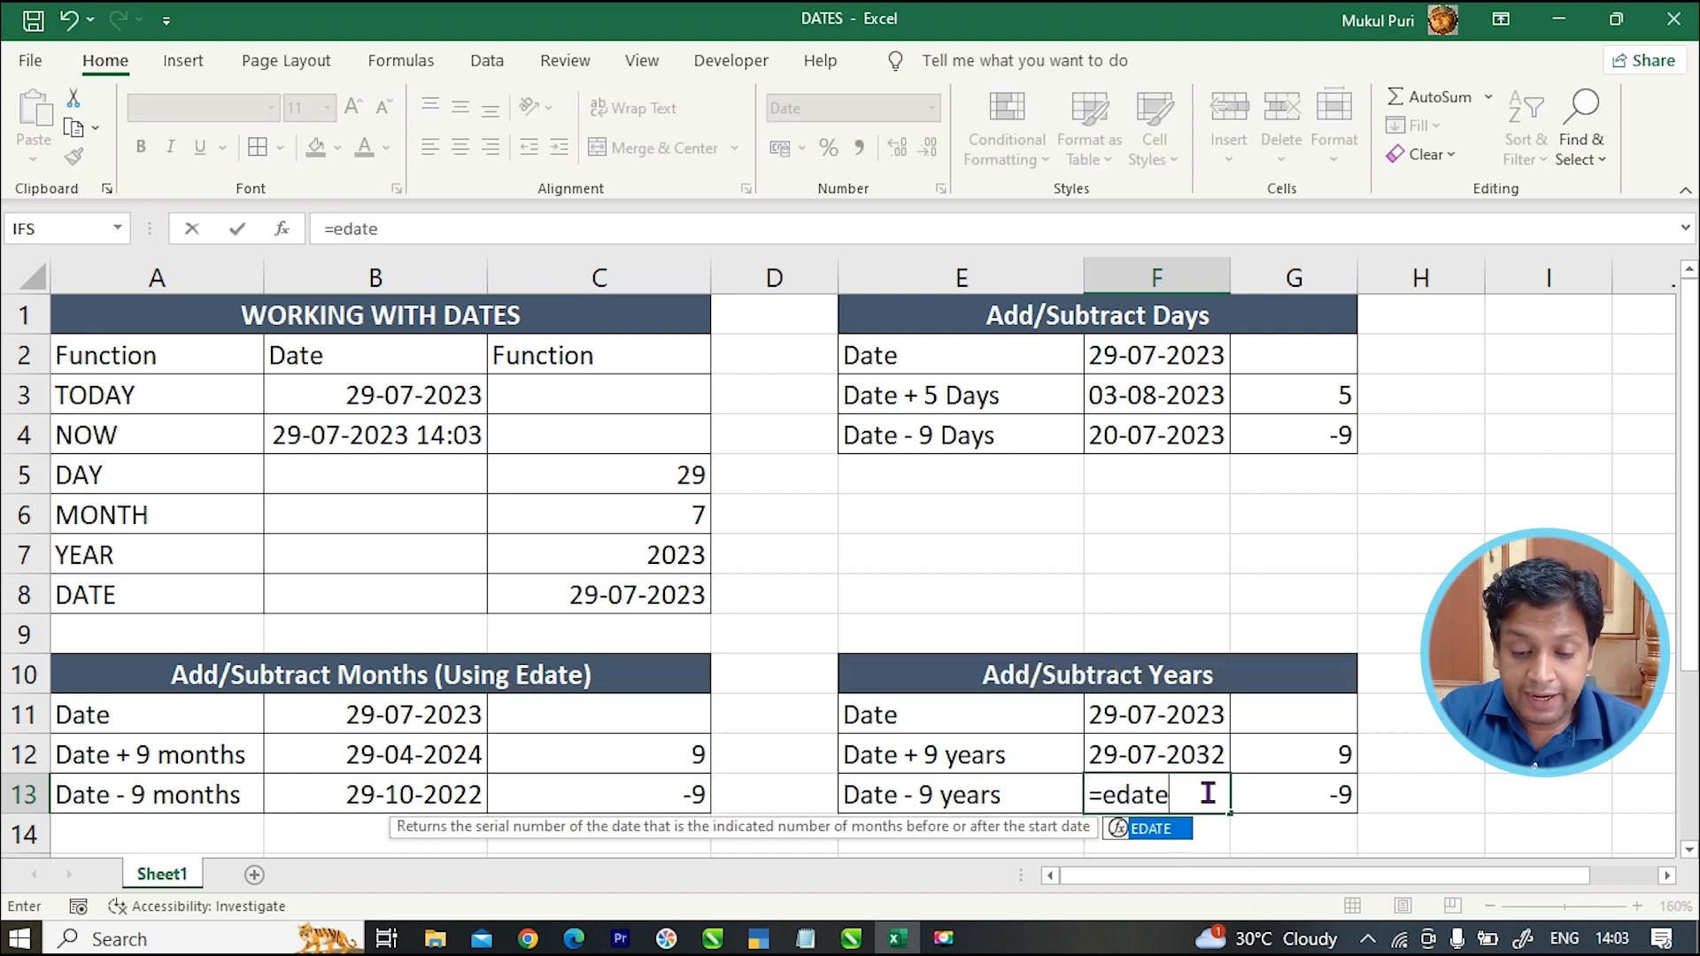
type("(")
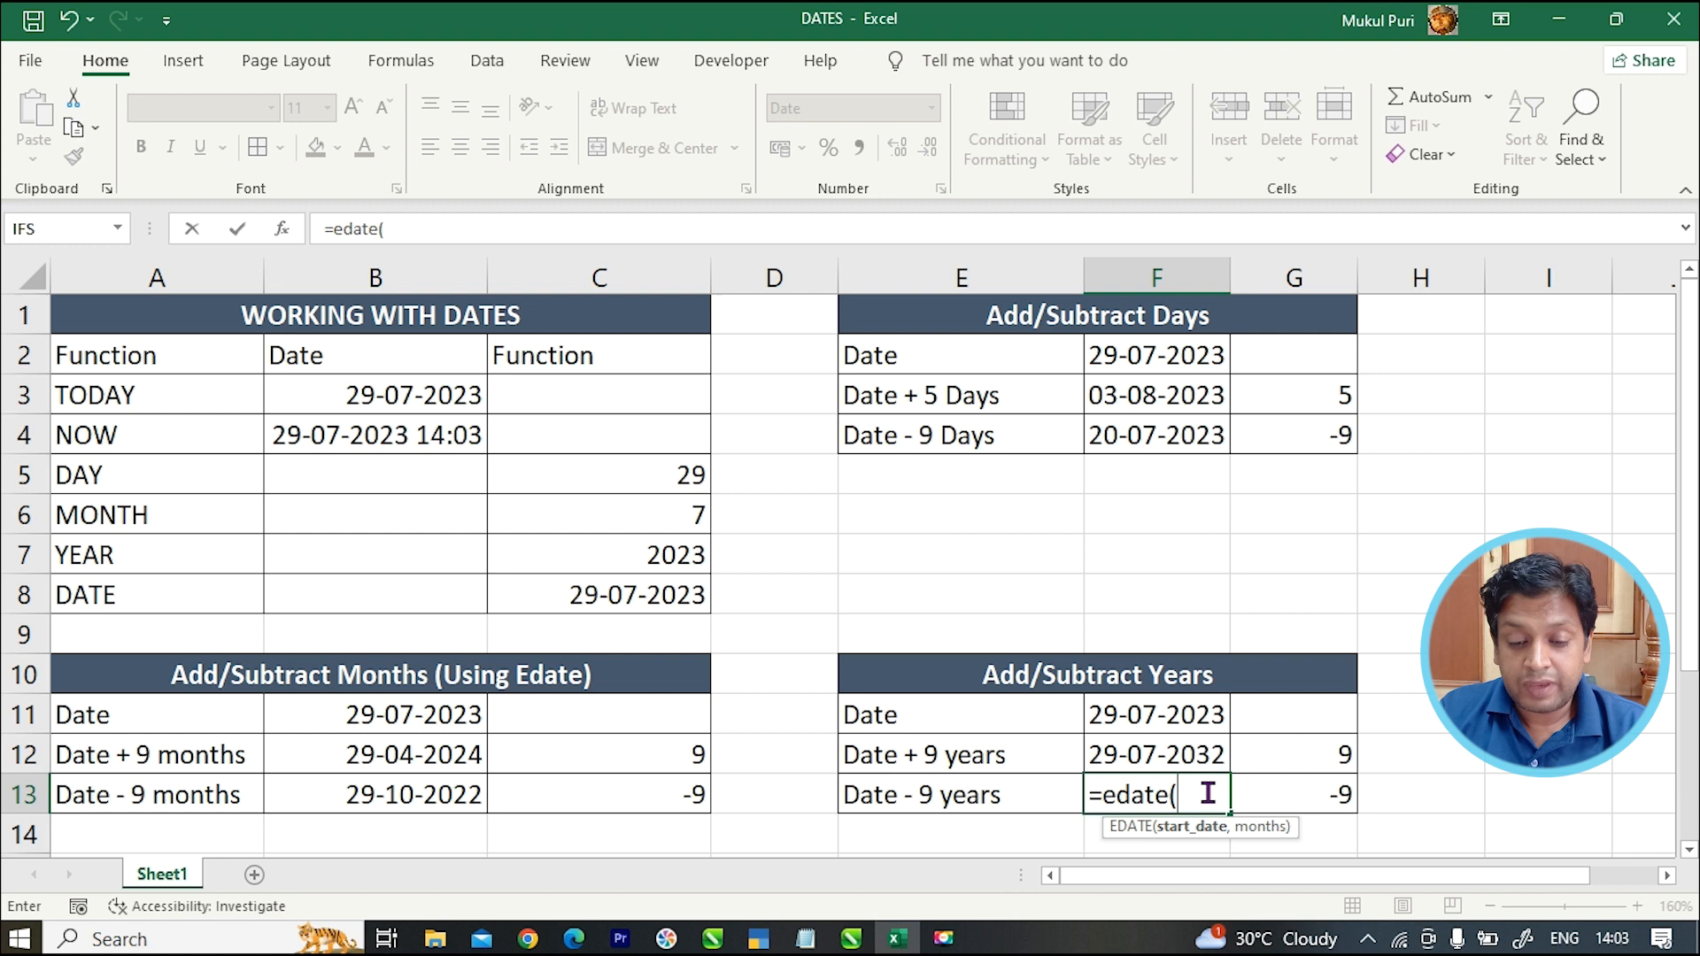
left_click(1199, 716)
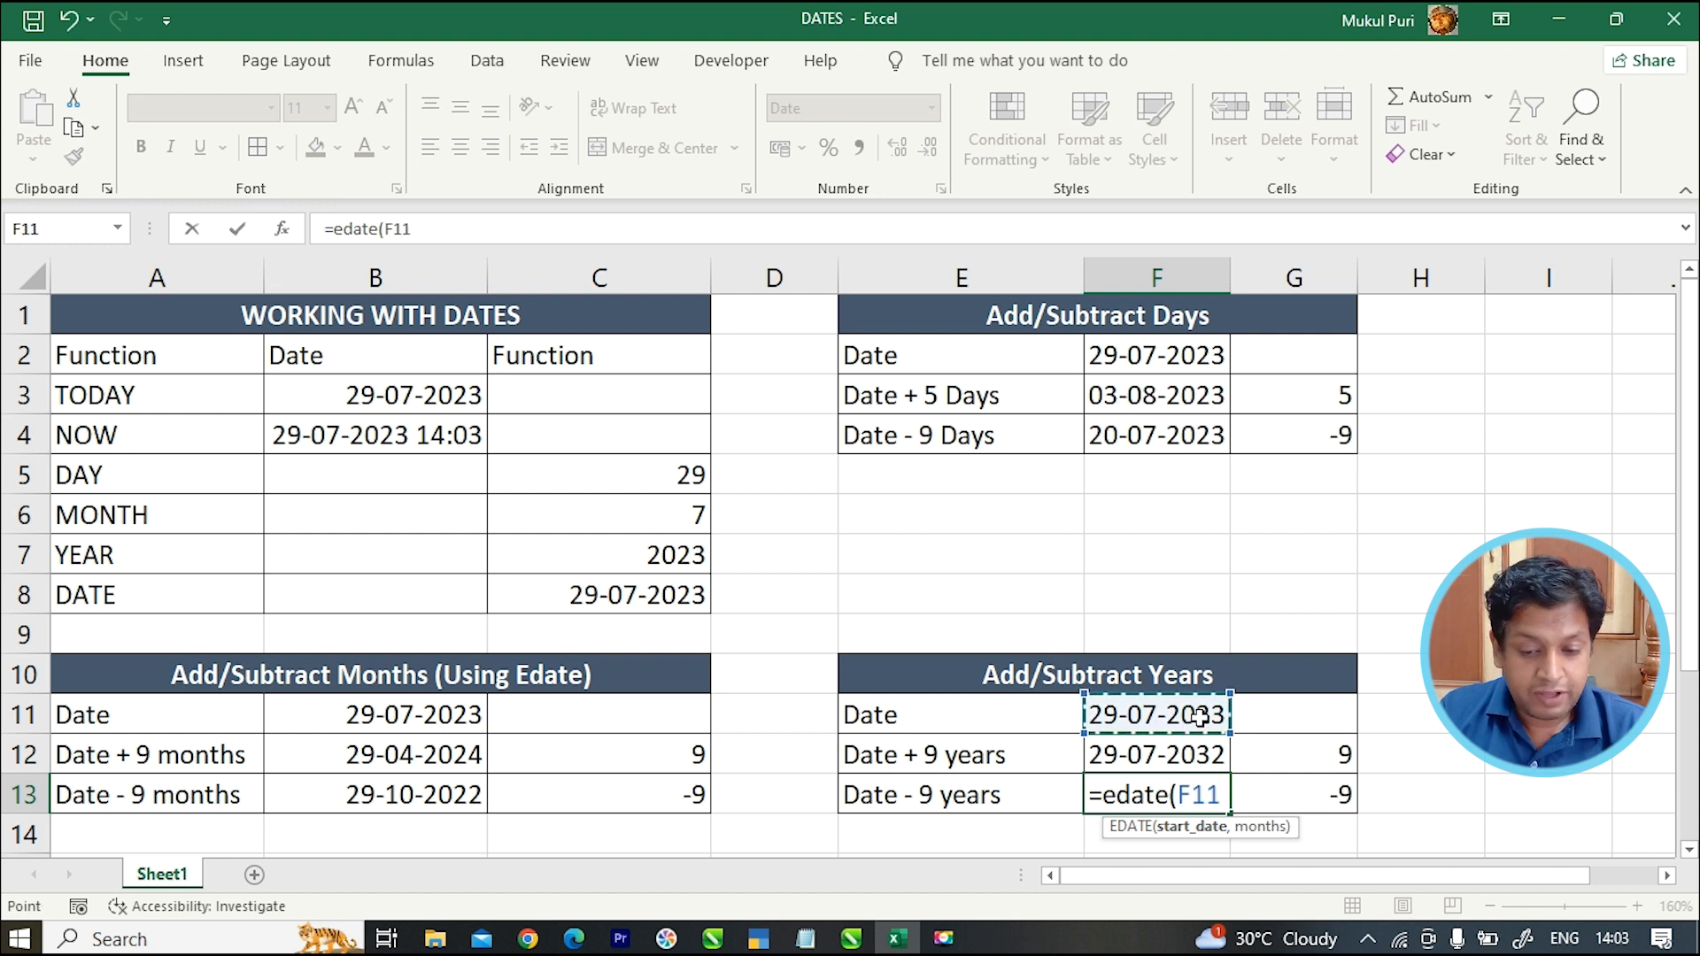
type(",")
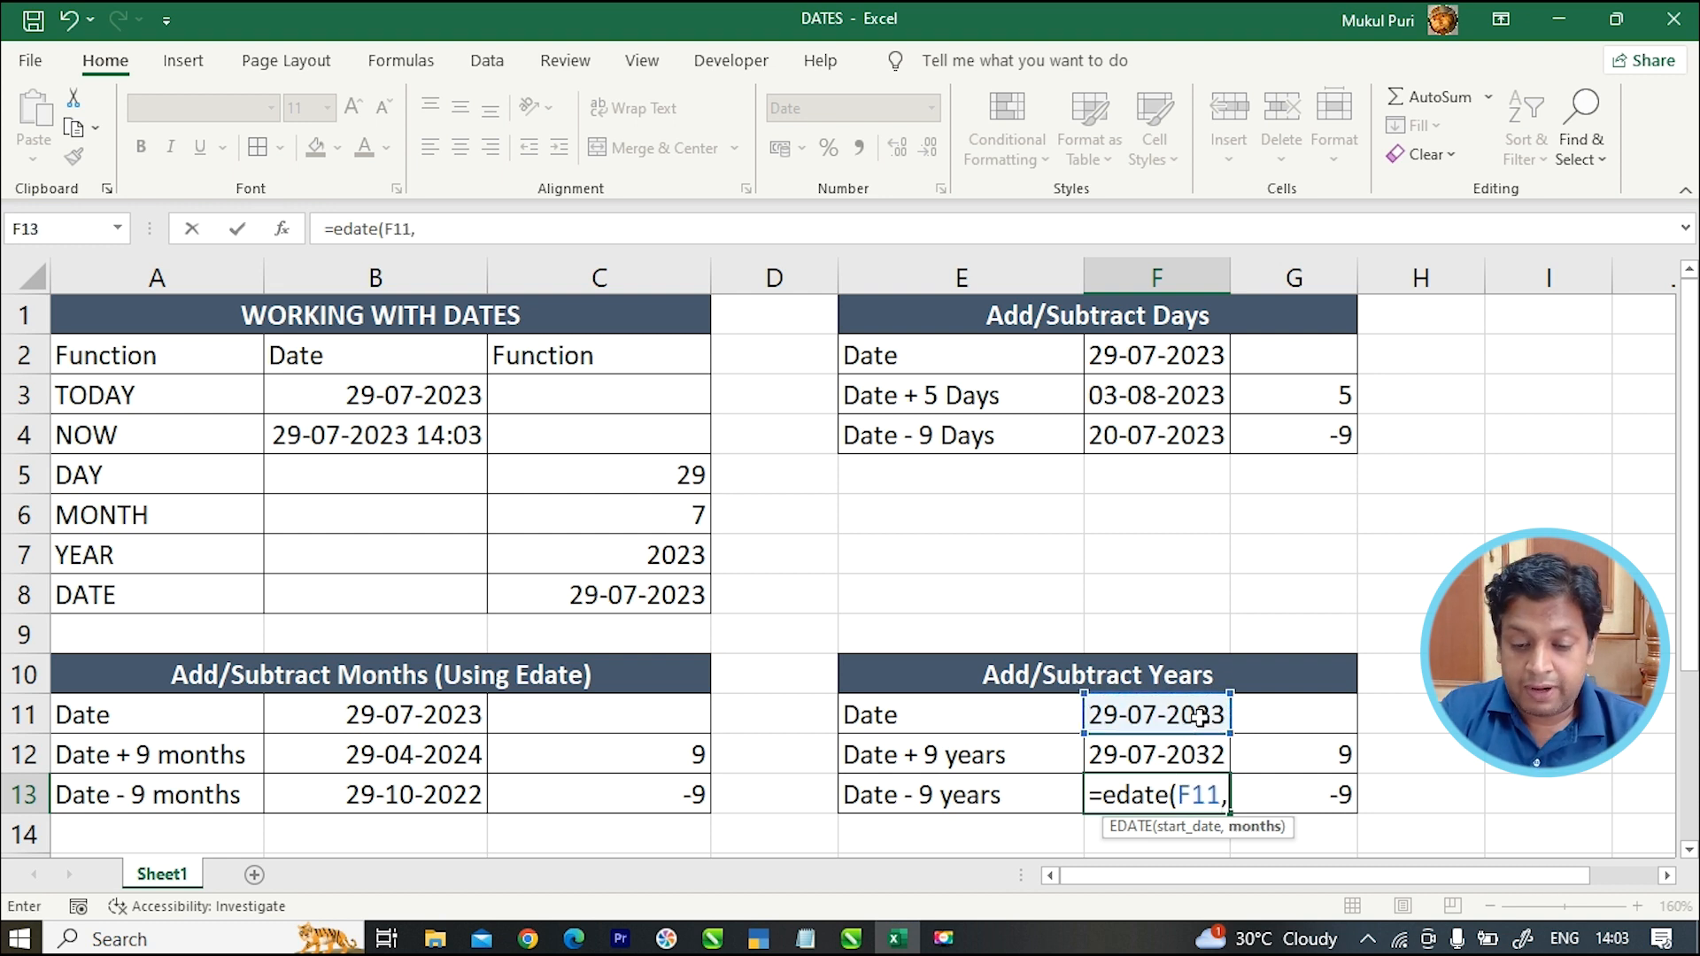
left_click(1289, 790)
type("*12)")
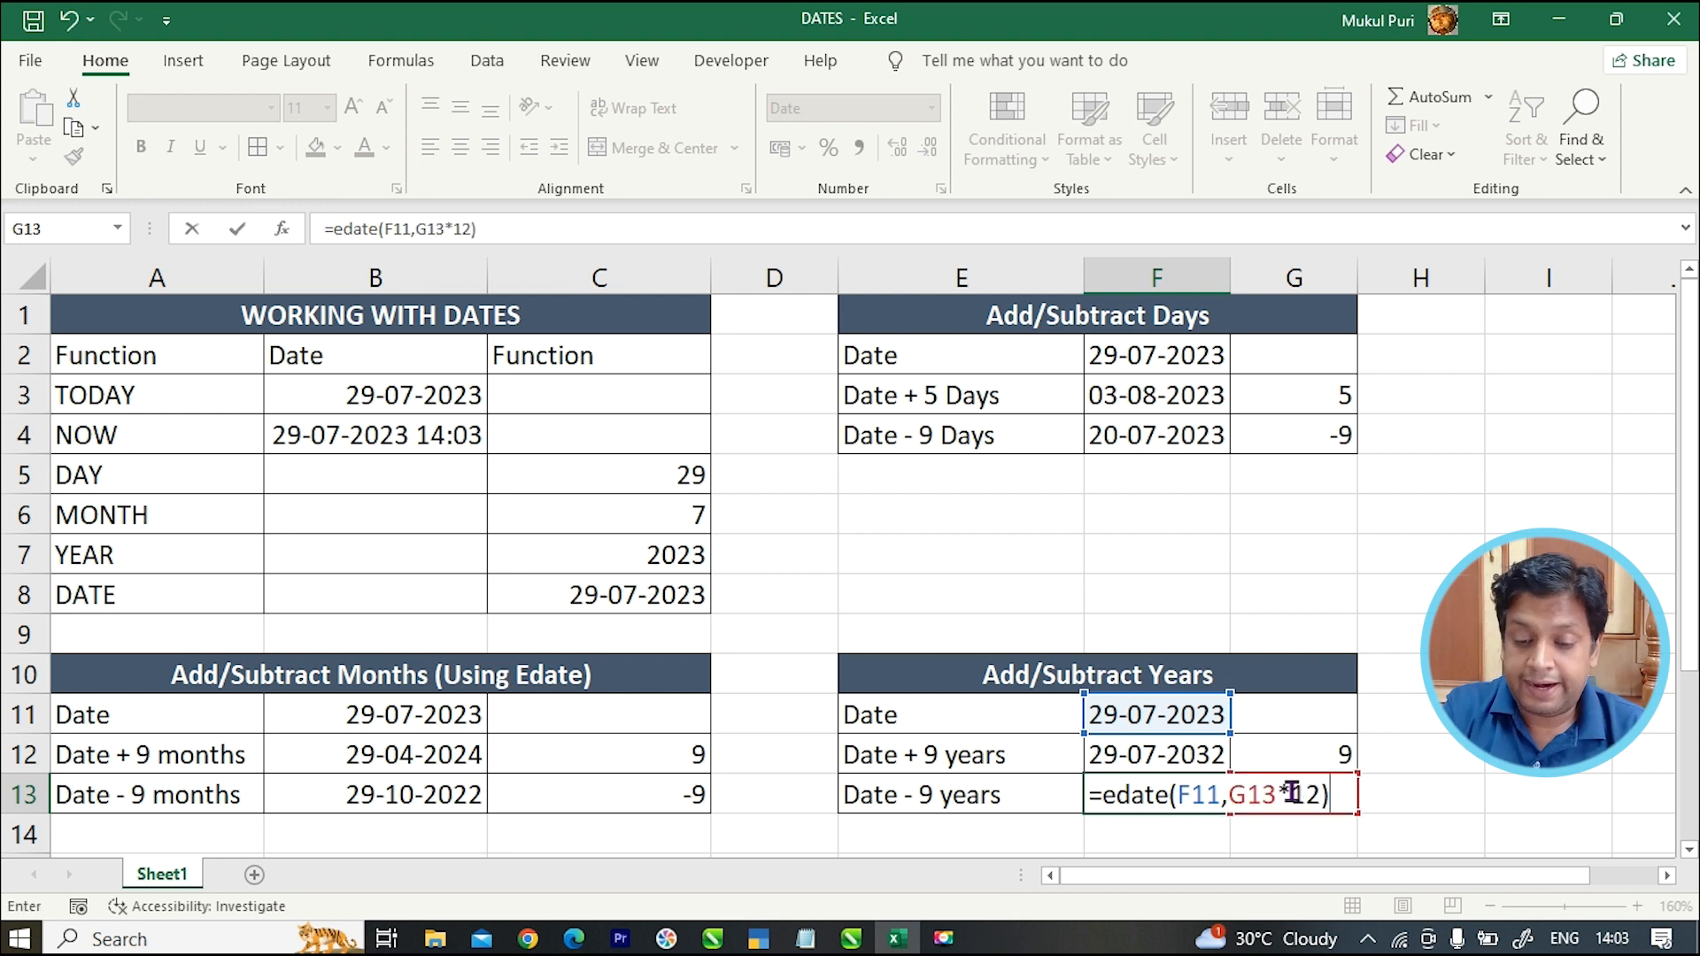
key("Return")
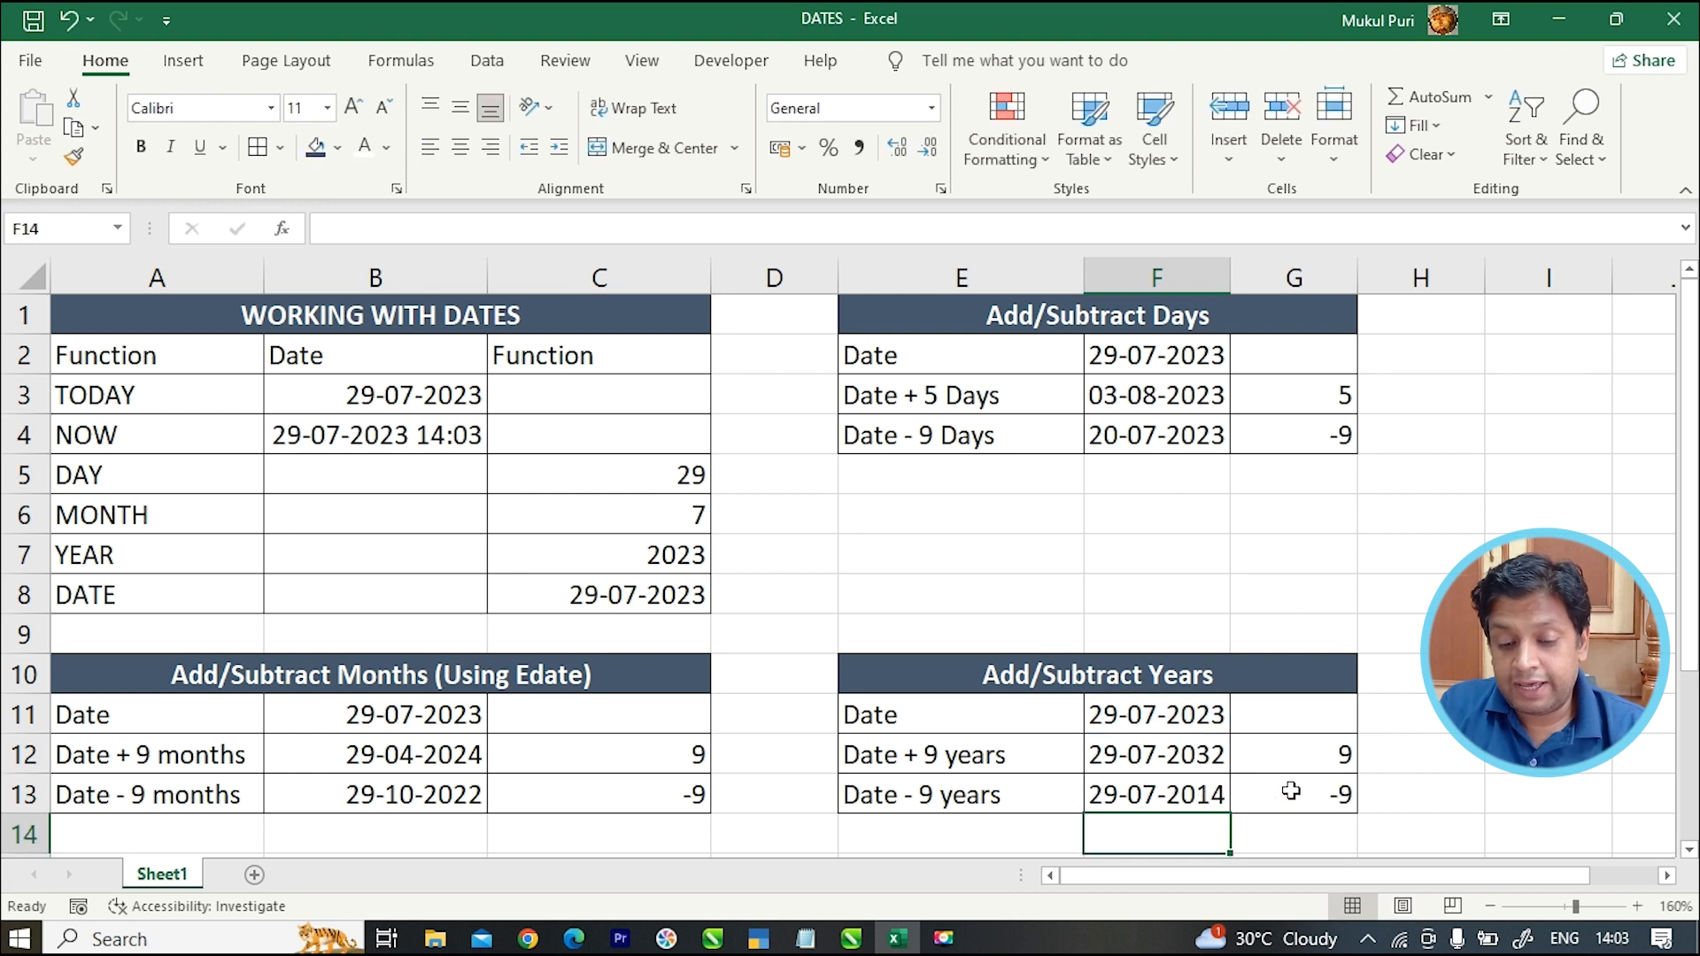